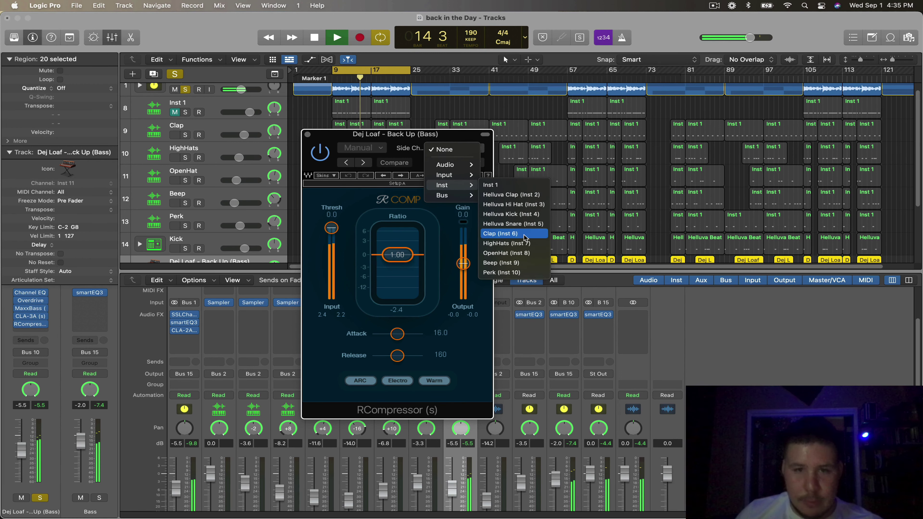
Step: Sidechain the bass RCompressor to Helluva Kick (Inst 4), with a ratio of 4.68 and a threshold of -29.7
{"action": "left_click", "coordinate": [511, 213]}
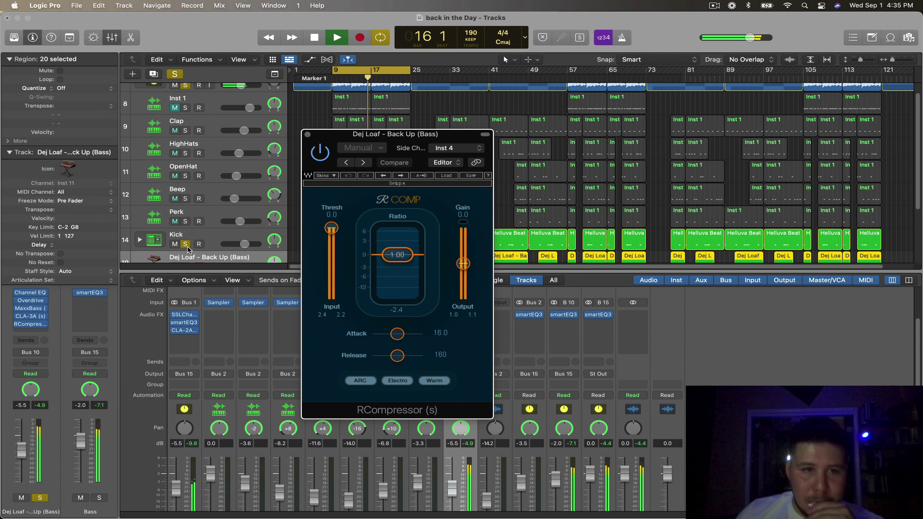
{"action": "left_click_drag", "start_coordinate": [397, 254], "coordinate": [407, 282]}
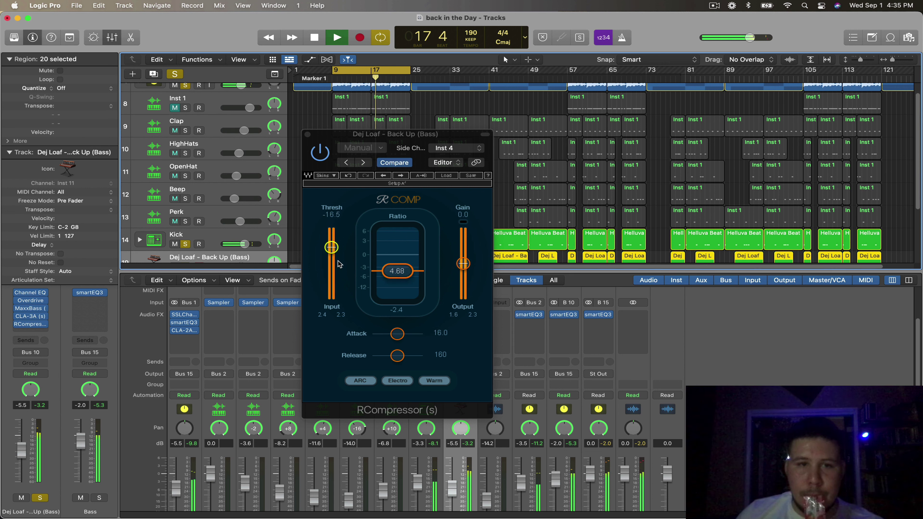
{"action": "left_click_drag", "start_coordinate": [340, 264], "coordinate": [340, 265]}
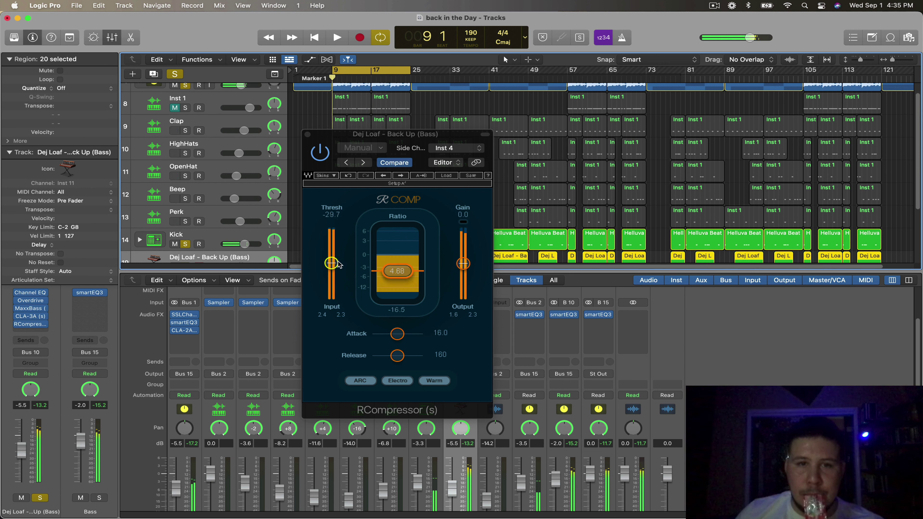
Step: Switch the bass RCompressor from ARC to Manual release, with attack at 0.55 and release at 5.00
{"action": "left_click", "coordinate": [368, 380]}
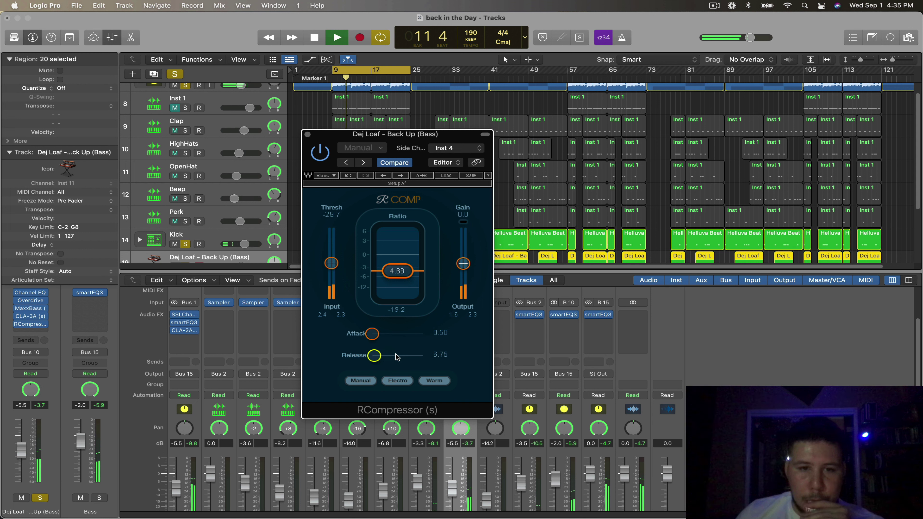
{"action": "scroll", "coordinate": [396, 355], "scroll_direction": "down", "scroll_amount": 2}
{"action": "scroll", "coordinate": [396, 359], "scroll_direction": "up", "scroll_amount": 2}
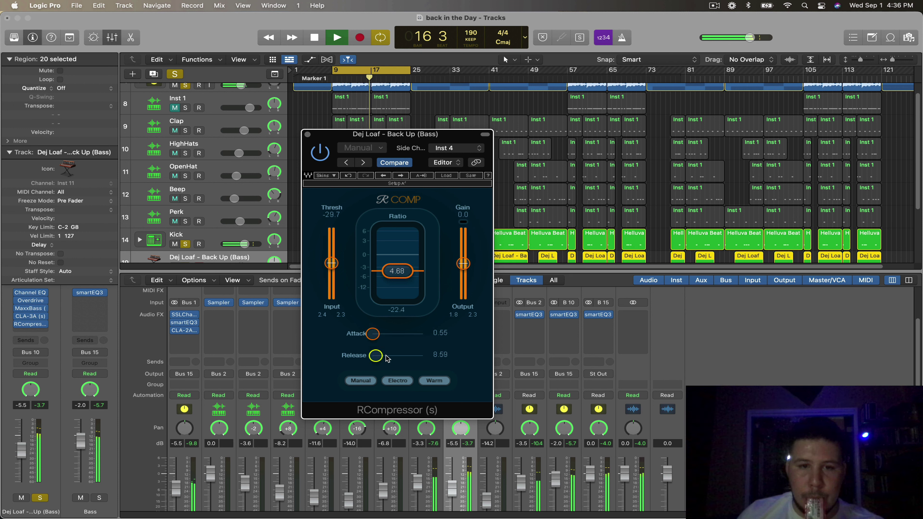
{"action": "scroll", "coordinate": [387, 358], "scroll_direction": "down", "scroll_amount": 3}
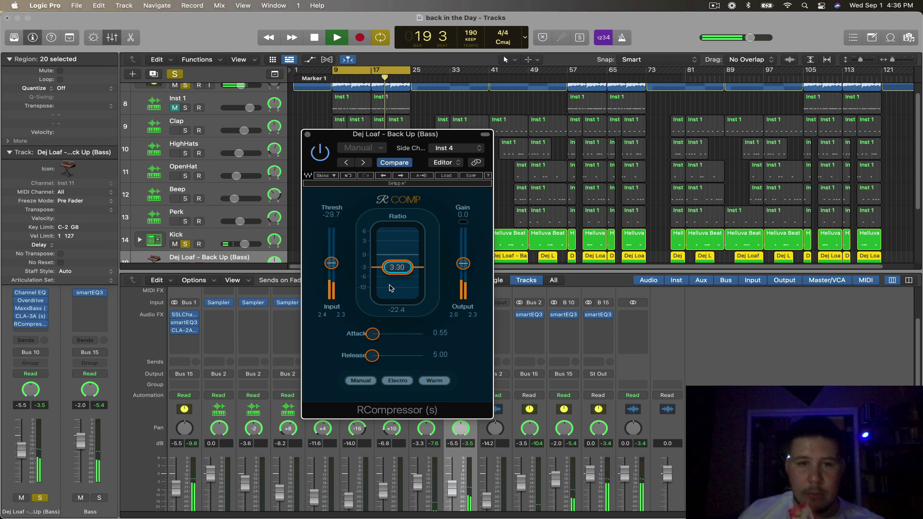
Step: Ease the bass RCompressor to a ratio of 3.05 and a threshold of -5.0, and close the plug-in
{"action": "scroll", "coordinate": [390, 288], "scroll_direction": "down", "scroll_amount": 1}
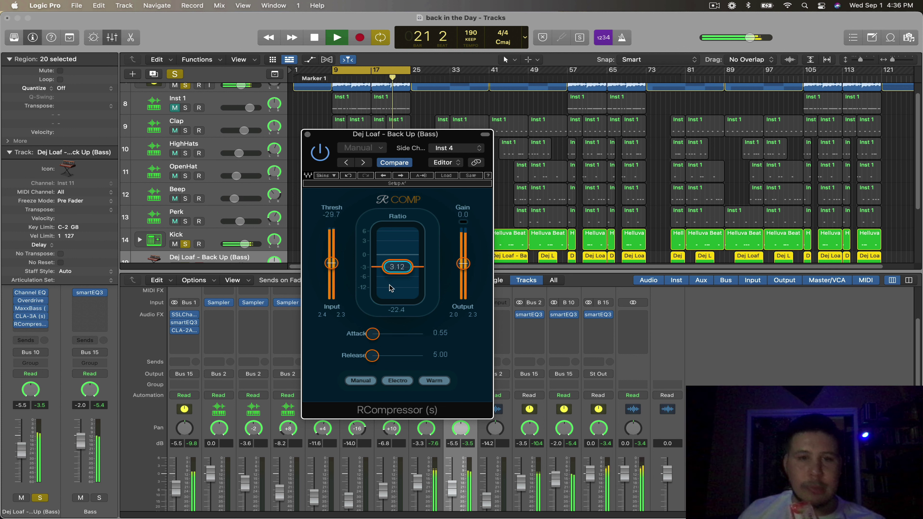
{"action": "scroll", "coordinate": [390, 288], "scroll_direction": "down", "scroll_amount": 1}
{"action": "scroll", "coordinate": [332, 272], "scroll_direction": "up", "scroll_amount": 8}
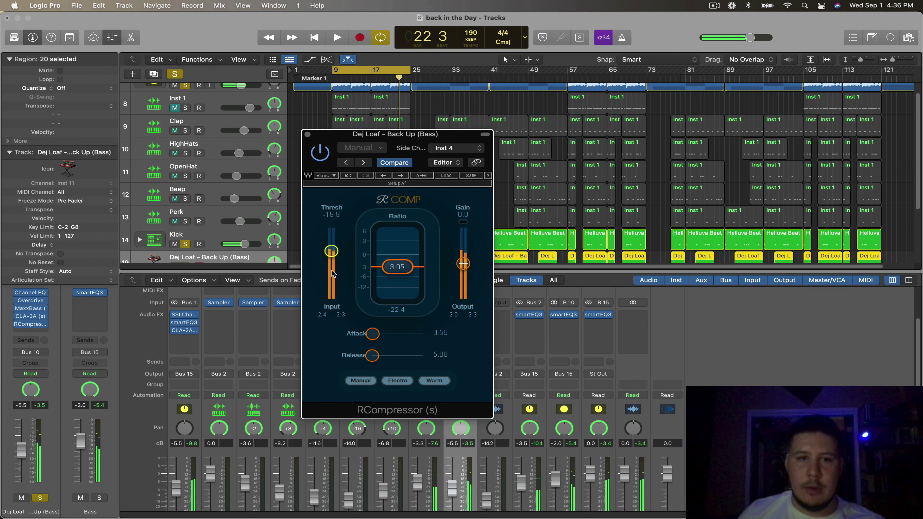
{"action": "scroll", "coordinate": [332, 273], "scroll_direction": "down", "scroll_amount": 1}
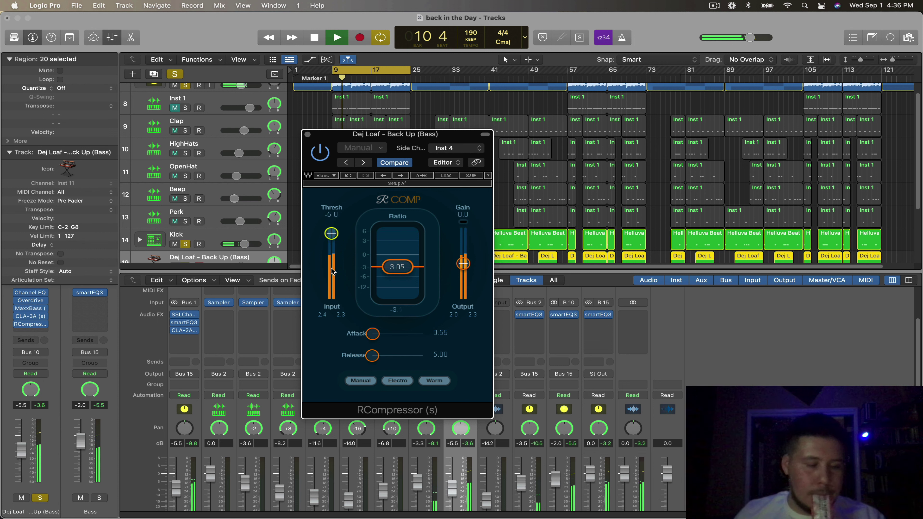
{"action": "left_click_drag", "start_coordinate": [410, 149], "coordinate": [428, 151]}
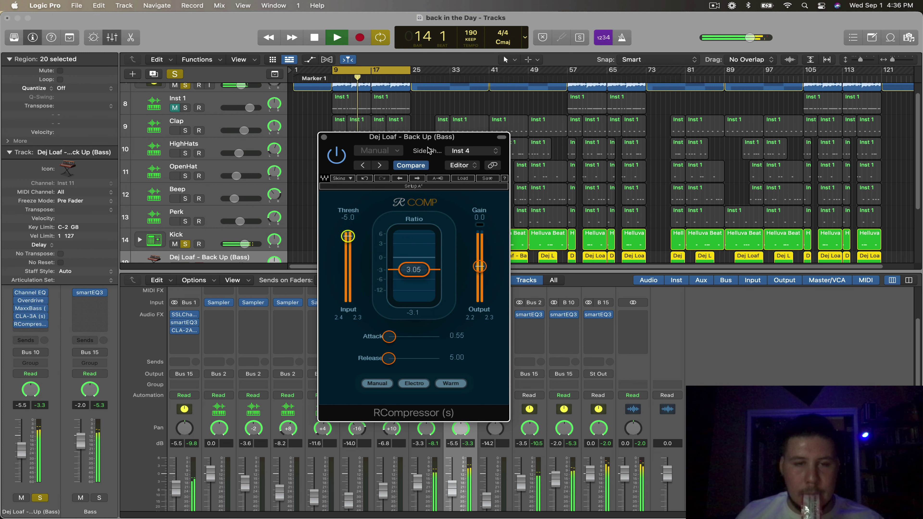
{"action": "left_click", "coordinate": [323, 138]}
Step: Compare the pan modes on the Kick channel strip and leave it on Stereo Pan
{"action": "scroll", "coordinate": [637, 435], "scroll_direction": "down", "scroll_amount": 3}
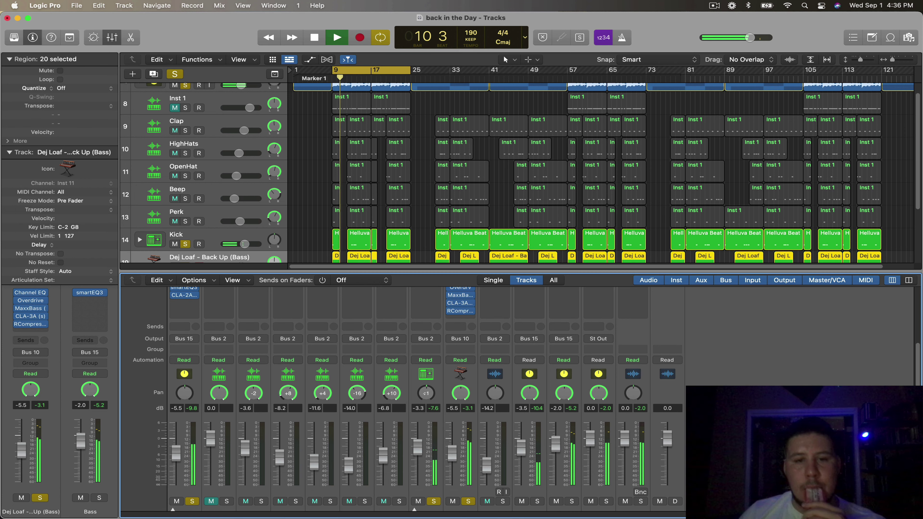
{"action": "right_click", "coordinate": [426, 393]}
{"action": "left_click", "coordinate": [433, 406]}
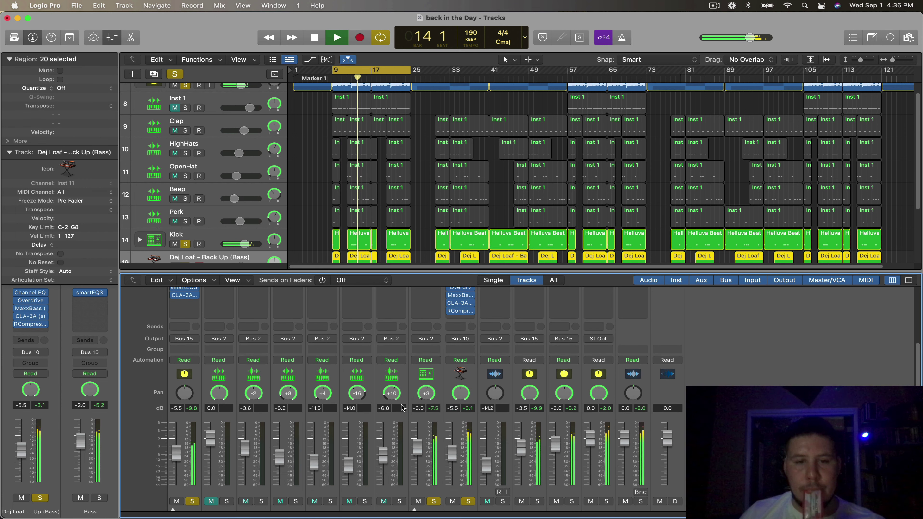
{"action": "right_click", "coordinate": [428, 401]}
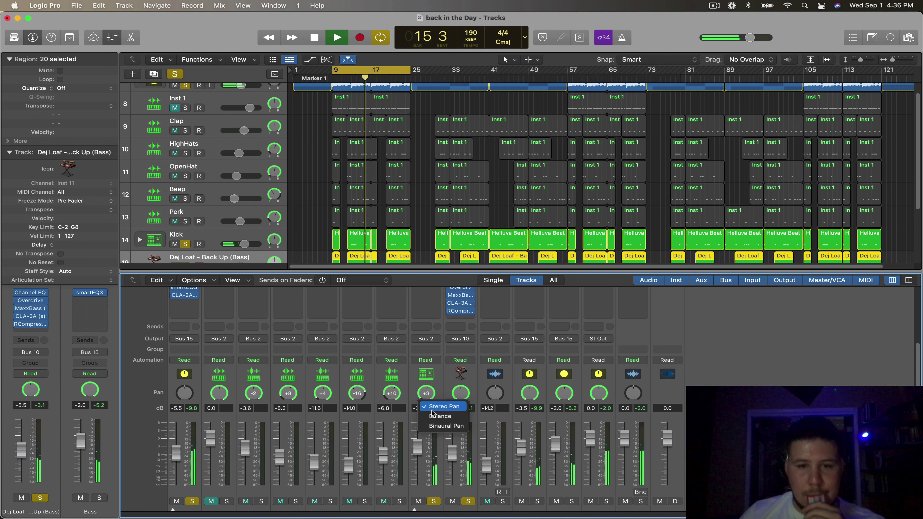
{"action": "left_click", "coordinate": [434, 406]}
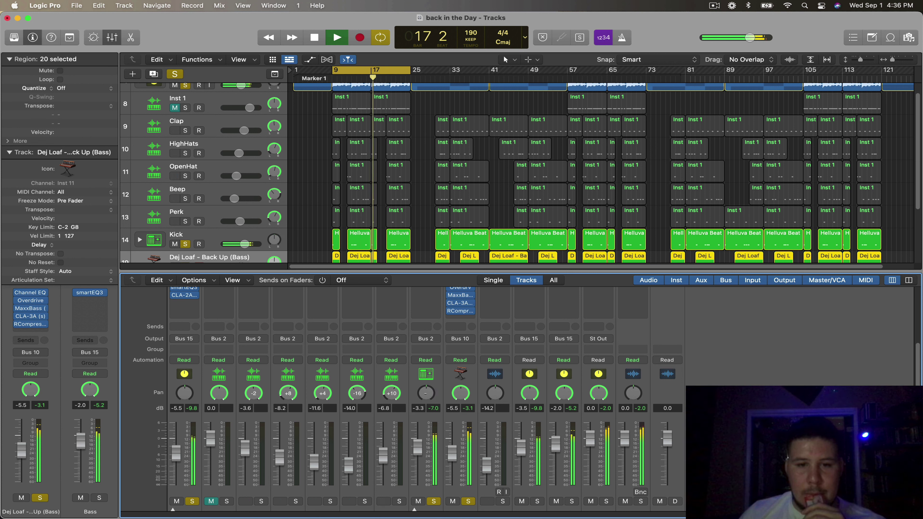
{"action": "right_click", "coordinate": [427, 396]}
{"action": "left_click", "coordinate": [434, 406]}
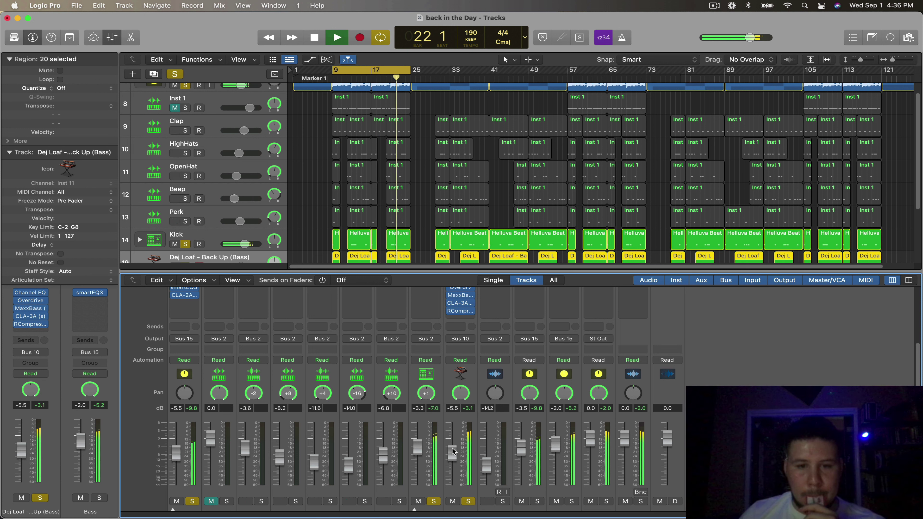
Step: Insert the Waves S1 Imager (s) after RCompressor on the bass channel, set its width to 1.25, and close it
{"action": "left_click", "coordinate": [459, 319]}
{"action": "mouse_move", "coordinate": [674, 124]}
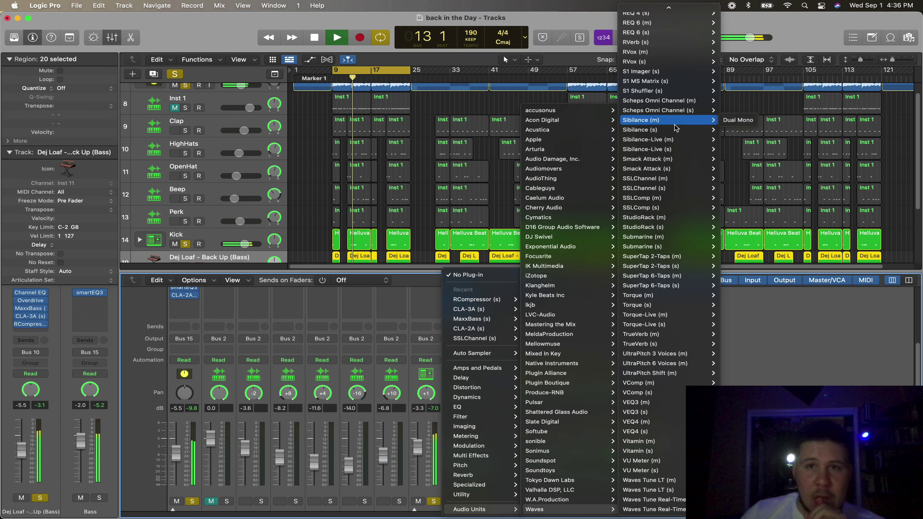
{"action": "left_click", "coordinate": [641, 71]}
{"action": "left_click_drag", "start_coordinate": [329, 233], "coordinate": [329, 225]}
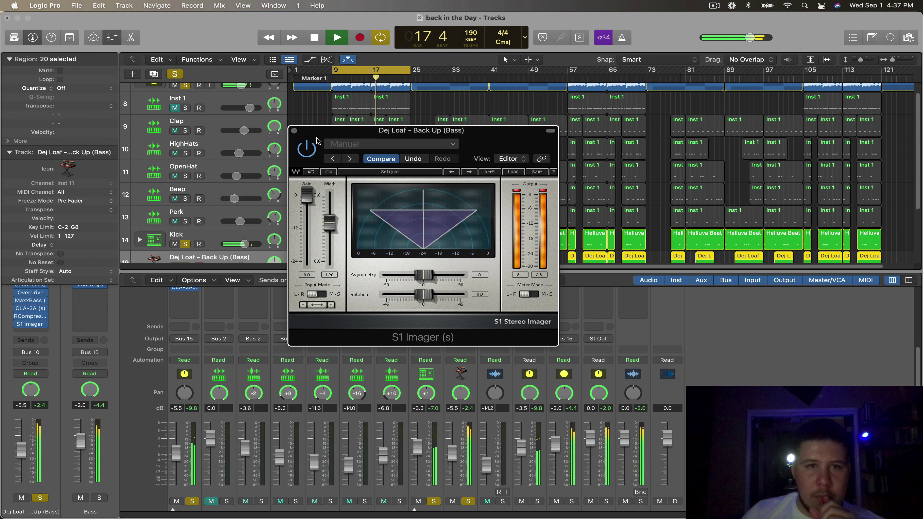
{"action": "left_click", "coordinate": [294, 131]}
Step: Lower the amp volume of the bass channel's Retro Synth to -3.5 dB and close the instrument
{"action": "scroll", "coordinate": [466, 368], "scroll_direction": "up", "scroll_amount": 5}
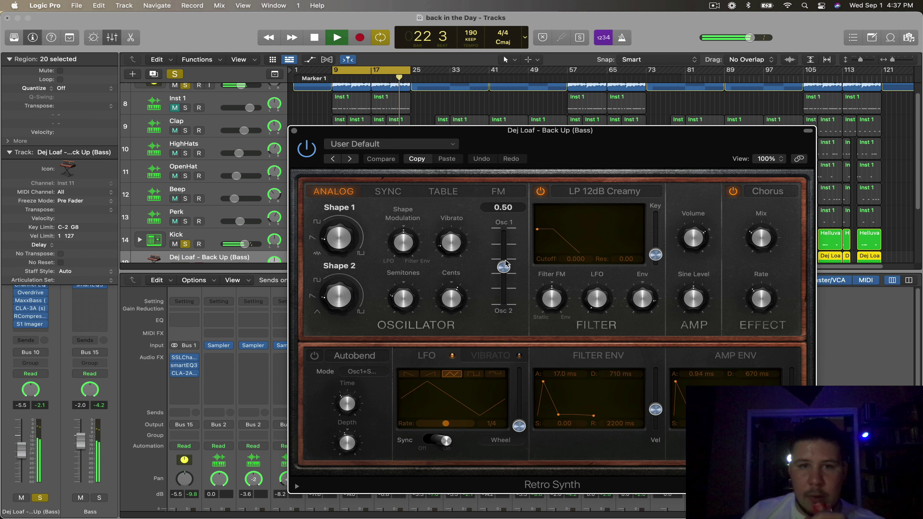
{"action": "left_click_drag", "start_coordinate": [505, 263], "coordinate": [504, 267]}
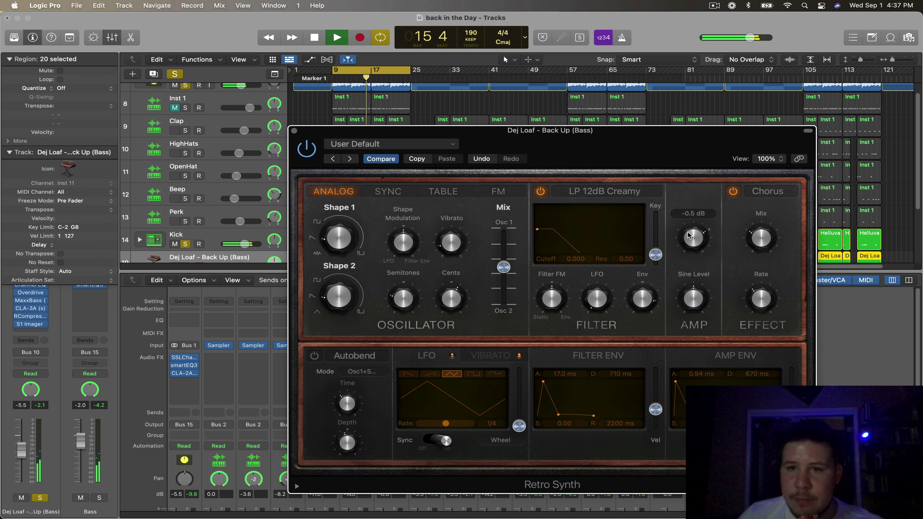
{"action": "left_click_drag", "start_coordinate": [688, 235], "coordinate": [688, 241]}
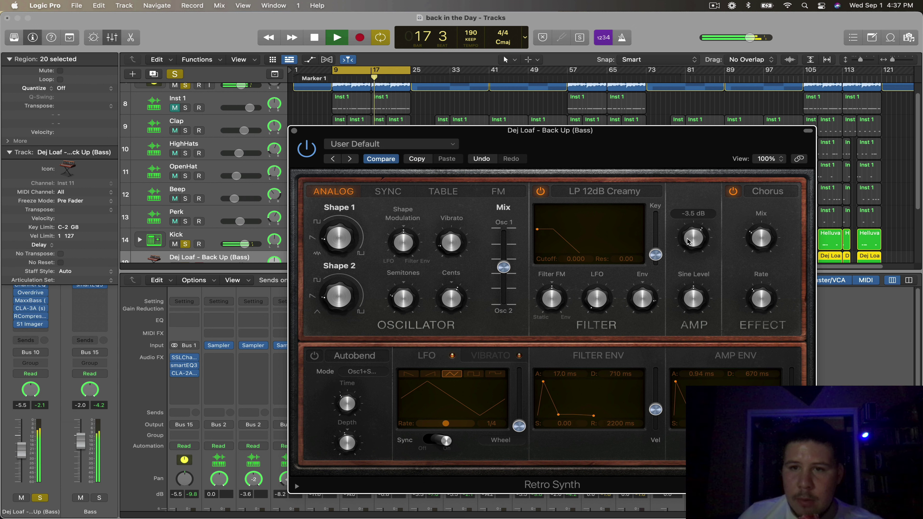
{"action": "left_click", "coordinate": [294, 131]}
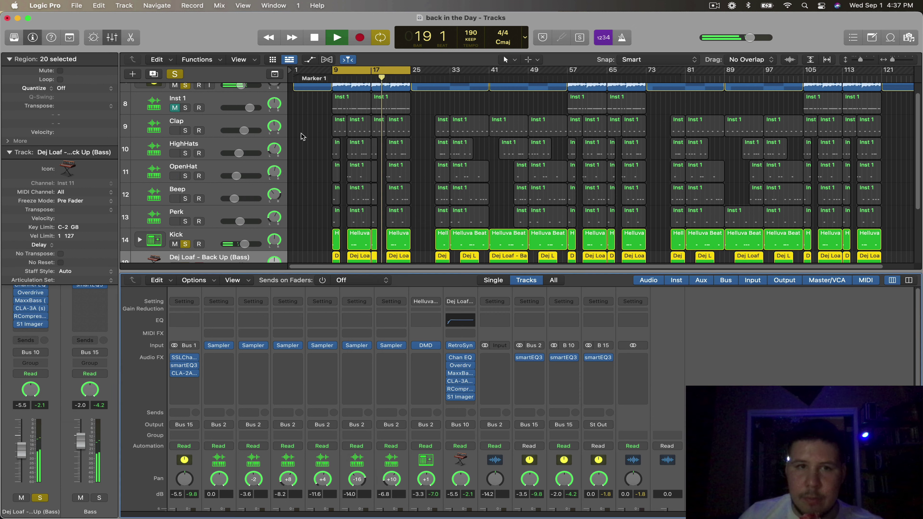
{"action": "left_click", "coordinate": [460, 396]}
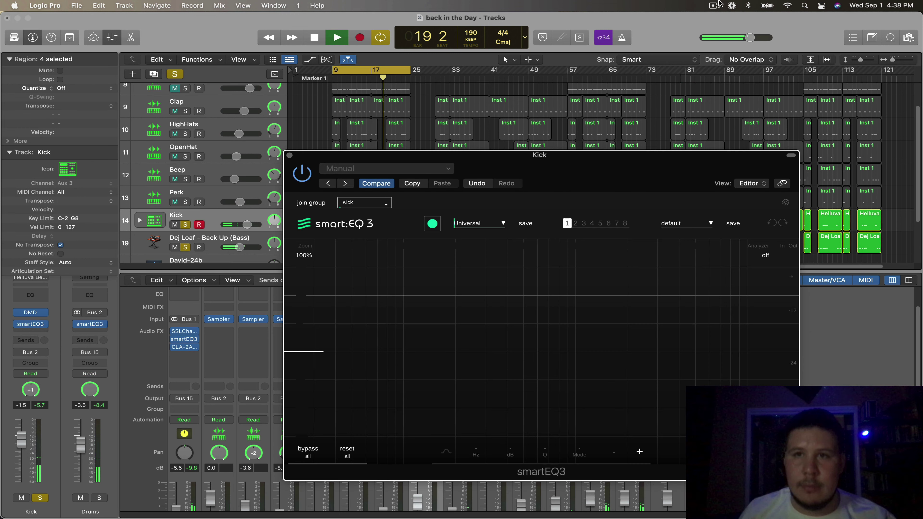
{"action": "left_click", "coordinate": [714, 5]}
{"action": "left_click", "coordinate": [720, 39]}
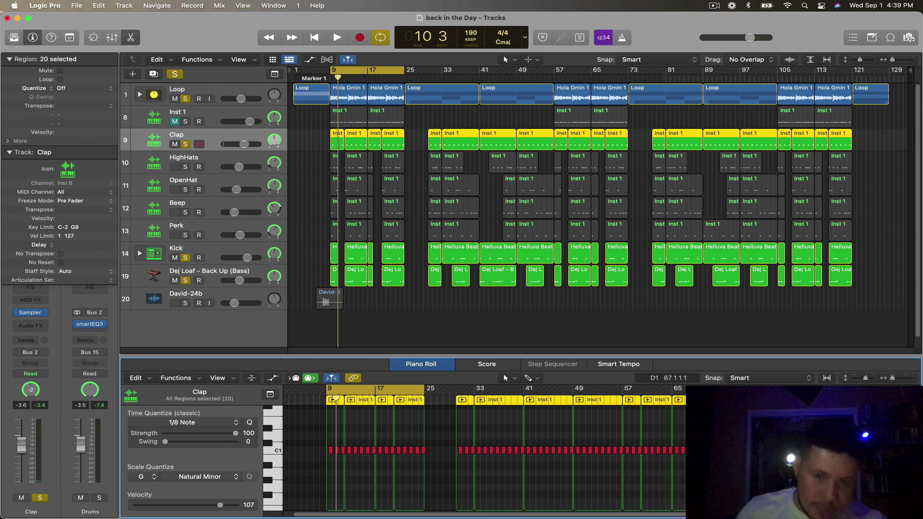
Step: Select all Clap notes in the Piano Roll and apply the Humanize transform with random values of 10 for position, velocity and length
{"action": "scroll", "coordinate": [483, 451], "scroll_direction": "right", "scroll_amount": 5}
{"action": "left_click_drag", "start_coordinate": [890, 376], "coordinate": [888, 376]}
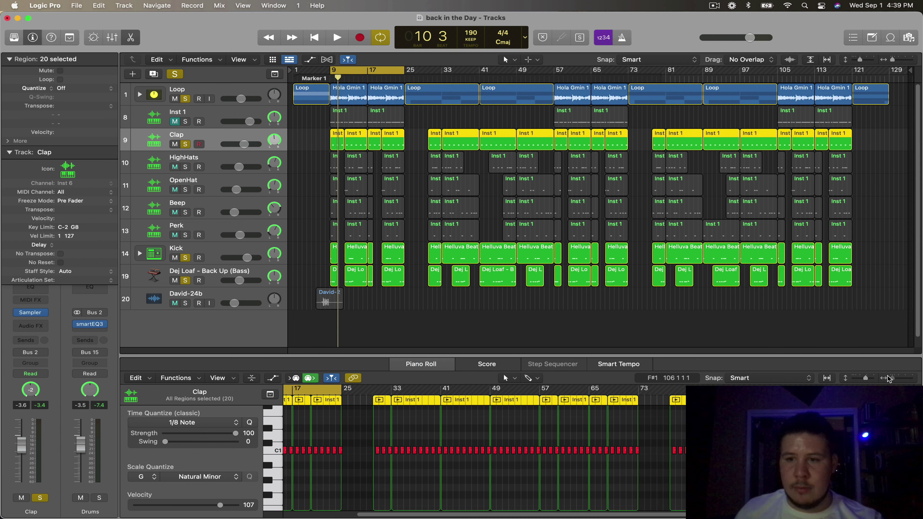
{"action": "scroll", "coordinate": [758, 465], "scroll_direction": "right", "scroll_amount": 10}
{"action": "left_click_drag", "start_coordinate": [758, 470], "coordinate": [118, 427]}
{"action": "key", "text": "space"}
{"action": "left_click", "coordinate": [176, 377]}
{"action": "mouse_move", "coordinate": [254, 486]}
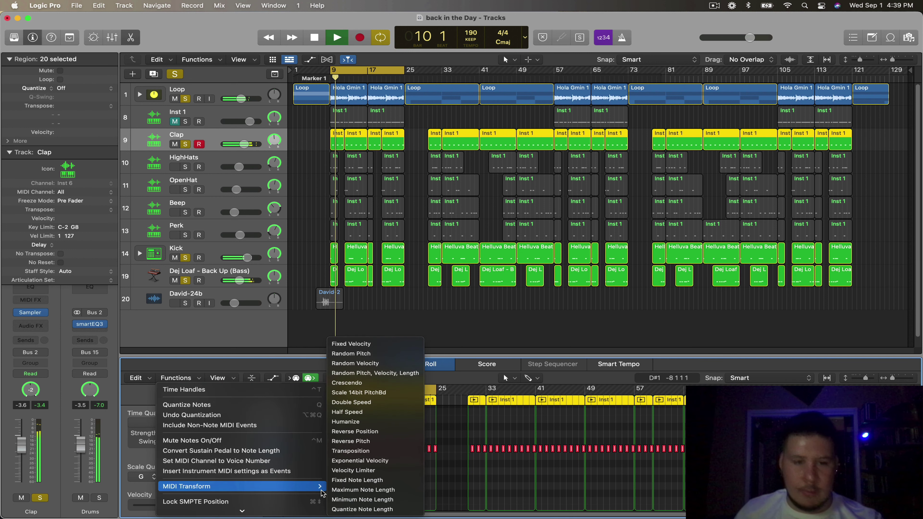
{"action": "left_click", "coordinate": [346, 422]}
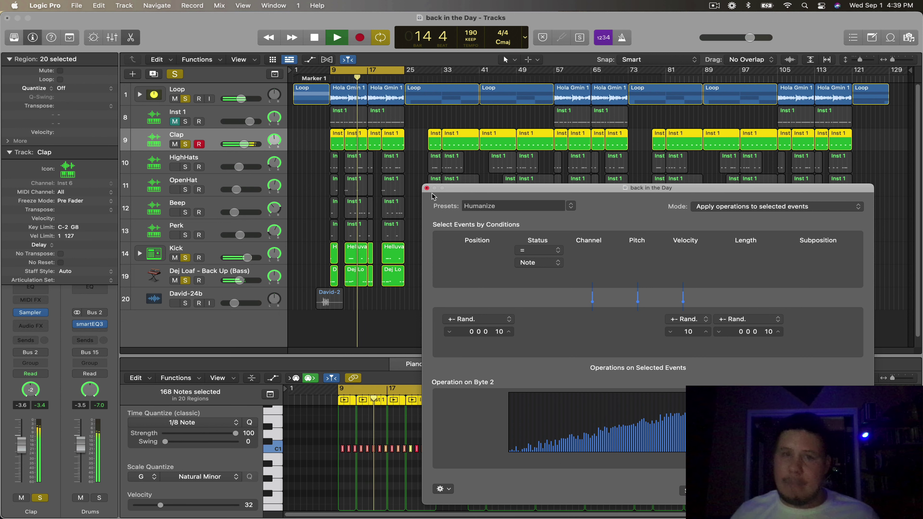
{"action": "left_click", "coordinate": [426, 188]}
Step: Apply the Random Velocity transform to the selected Clap notes between 112 and 127, and reduce the lower limit to 110
{"action": "left_click", "coordinate": [176, 378]}
{"action": "mouse_move", "coordinate": [305, 486]}
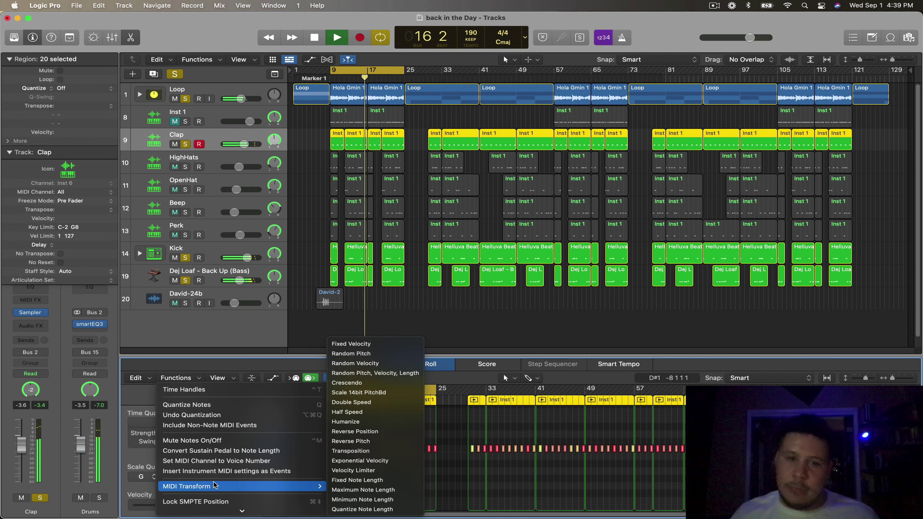
{"action": "left_click", "coordinate": [403, 363]}
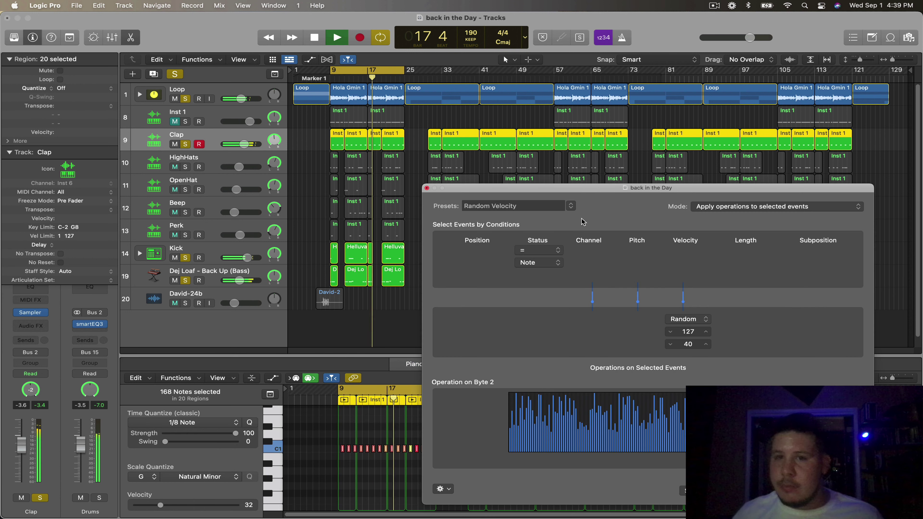
{"action": "left_click_drag", "start_coordinate": [683, 188], "coordinate": [602, 156]}
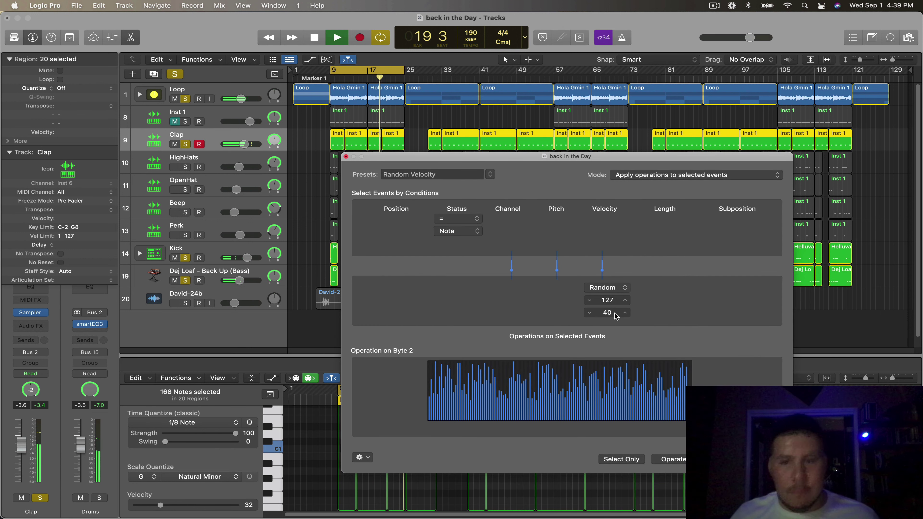
{"action": "left_click_drag", "start_coordinate": [611, 313], "coordinate": [611, 269]}
{"action": "left_click", "coordinate": [748, 459]}
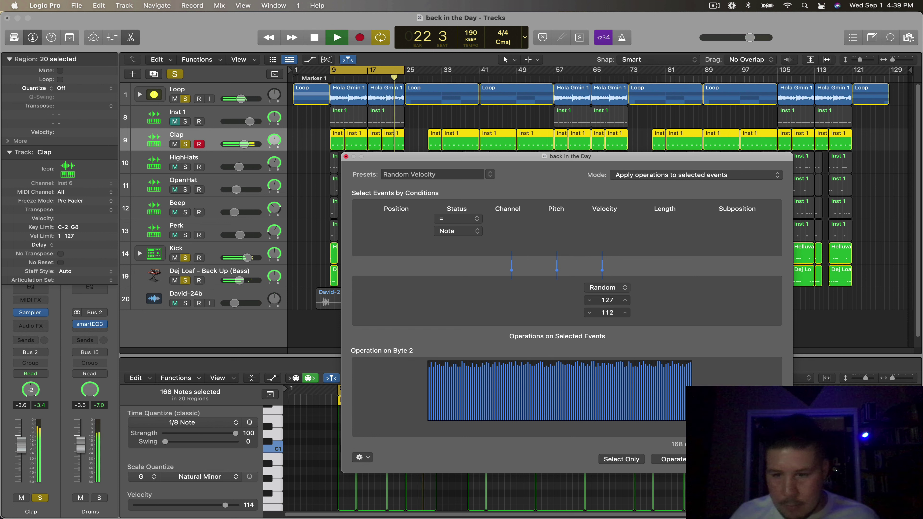
{"action": "left_click_drag", "start_coordinate": [607, 313], "coordinate": [607, 314]}
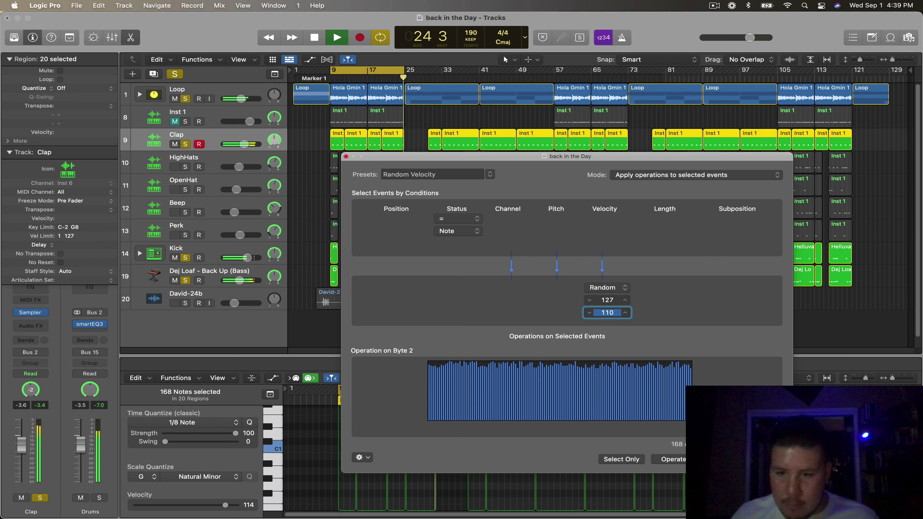
{"action": "left_click", "coordinate": [346, 156]}
Step: Open the second Clap region on its own in the Piano Roll, stop playback and examine the spacing of its notes
{"action": "left_click", "coordinate": [355, 143]}
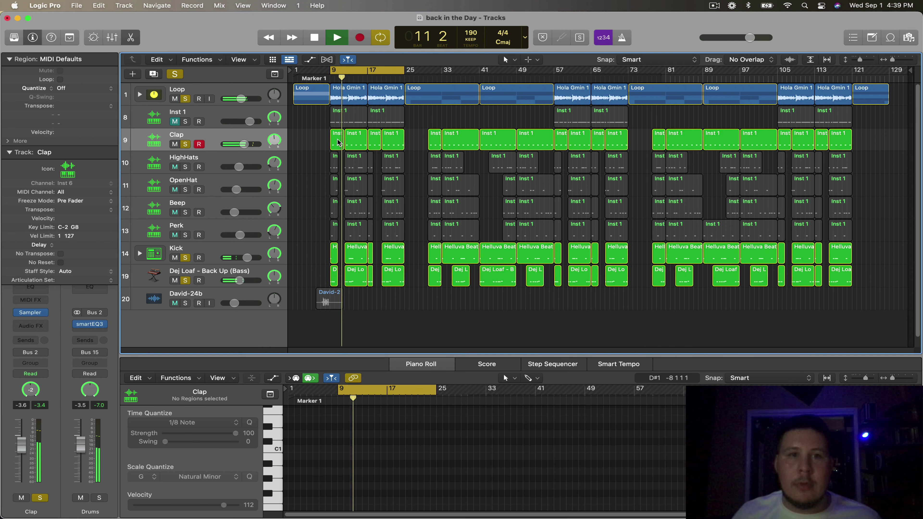
{"action": "double_click", "coordinate": [355, 144]}
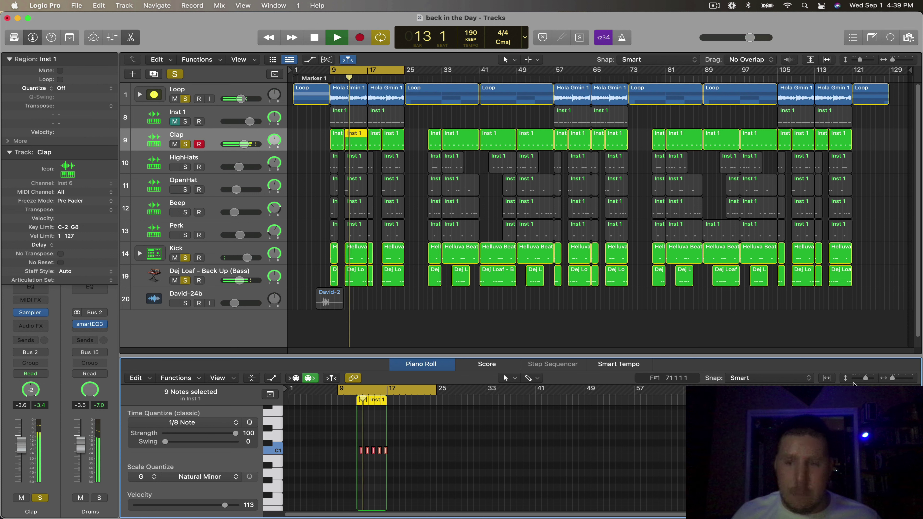
{"action": "key", "text": "space"}
{"action": "left_click", "coordinate": [908, 378]}
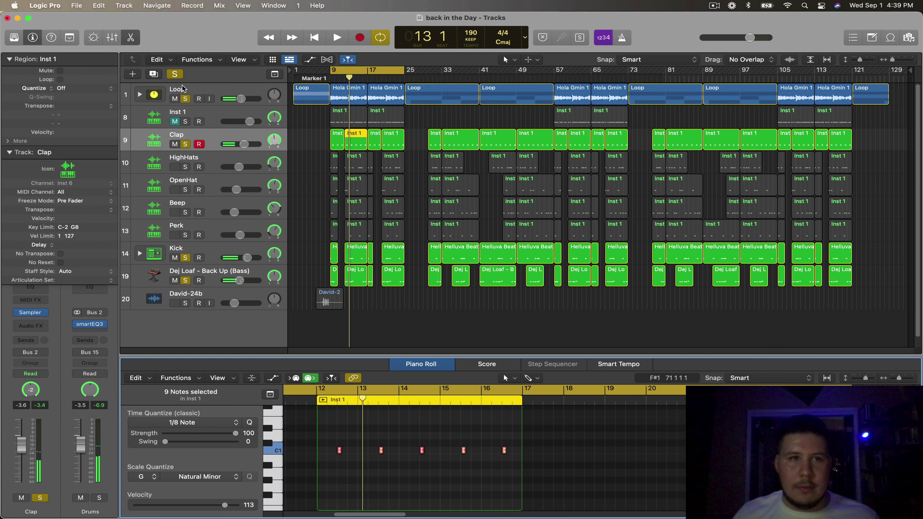
Step: Turn off solo on all tracks and play back the full mix
{"action": "left_click", "coordinate": [181, 75]}
{"action": "key", "text": "space"}
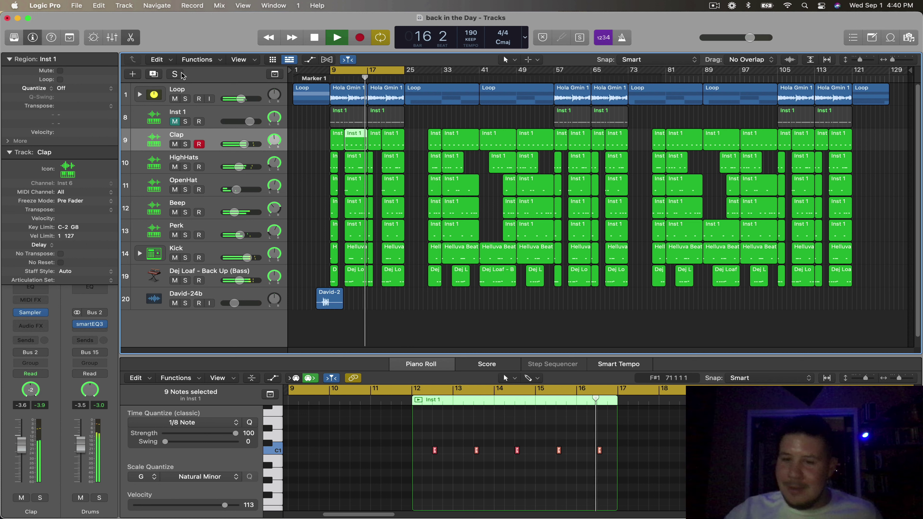
Step: Add two extra Clap notes at the end of the region just before bar 17 and resume playback with cycling off
{"action": "key", "text": "space"}
{"action": "scroll", "coordinate": [518, 452], "scroll_direction": "up", "scroll_amount": 5}
{"action": "scroll", "coordinate": [527, 414], "scroll_direction": "right", "scroll_amount": 3}
{"action": "left_click", "coordinate": [541, 429]}
{"action": "left_click", "coordinate": [508, 378]}
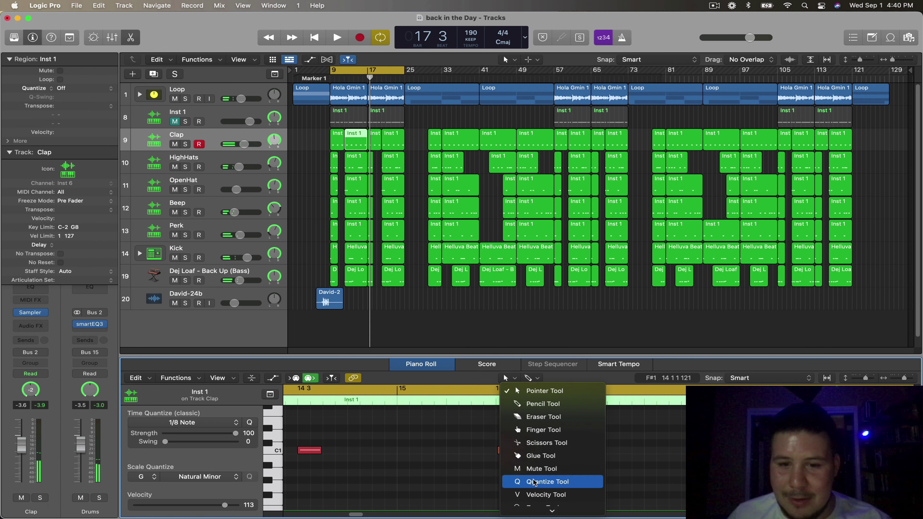
{"action": "left_click", "coordinate": [545, 506]}
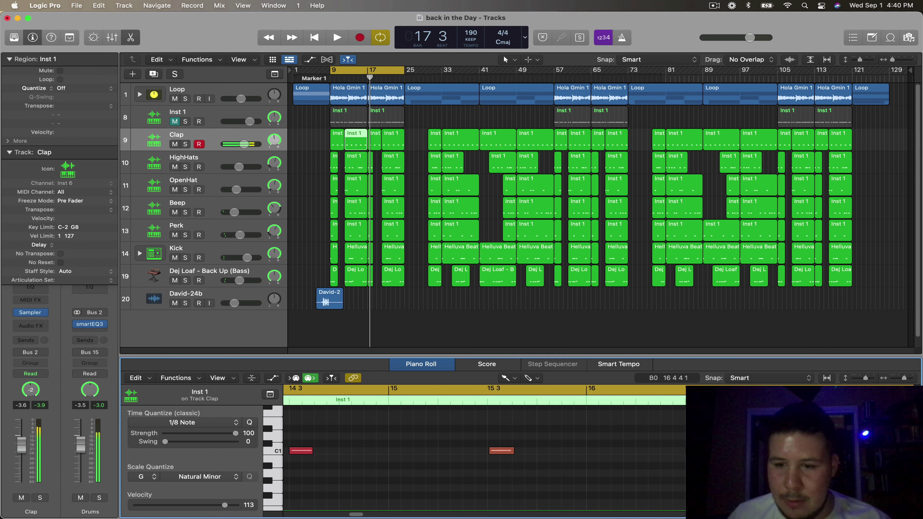
{"action": "left_click", "coordinate": [673, 394]}
{"action": "left_click", "coordinate": [675, 390]}
{"action": "key", "text": "space"}
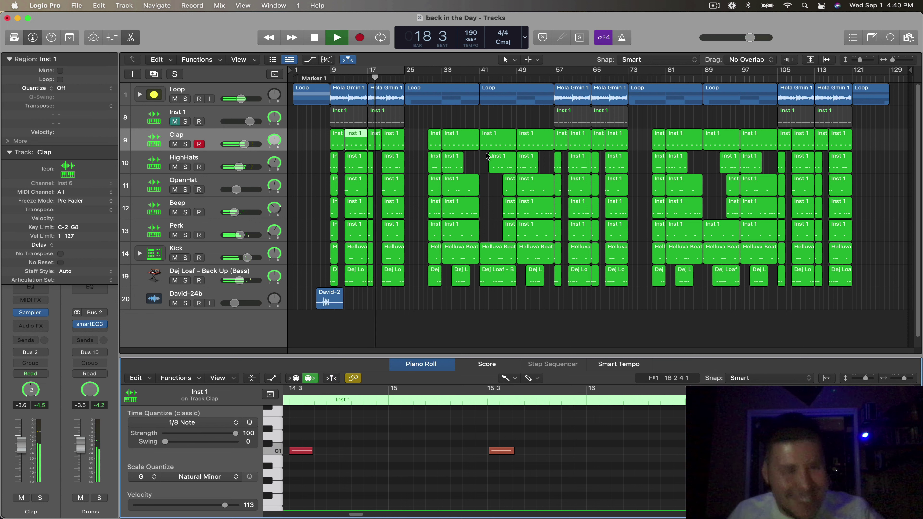
Step: Add two extra Clap notes at the end of the region just before bar 25
{"action": "left_click", "coordinate": [395, 146]}
{"action": "scroll", "coordinate": [582, 474], "scroll_direction": "right", "scroll_amount": 15}
{"action": "scroll", "coordinate": [582, 475], "scroll_direction": "left", "scroll_amount": 4}
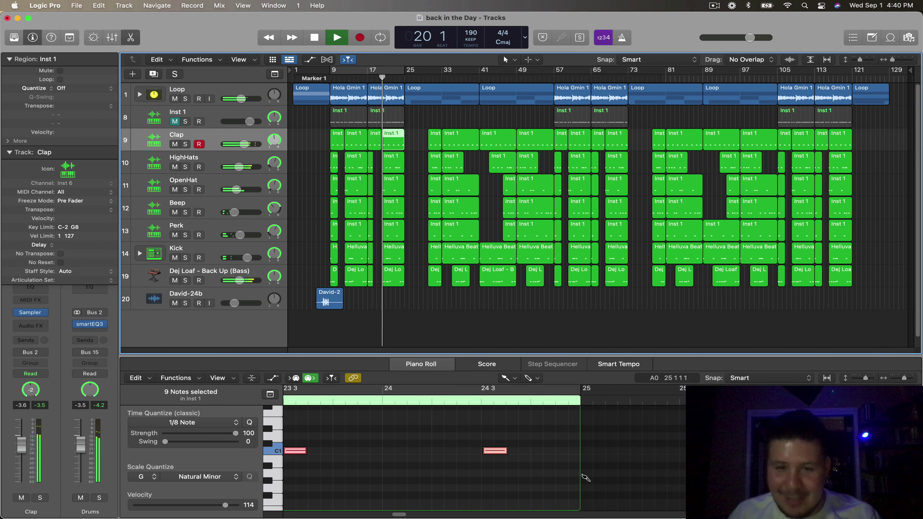
{"action": "left_click", "coordinate": [586, 477]}
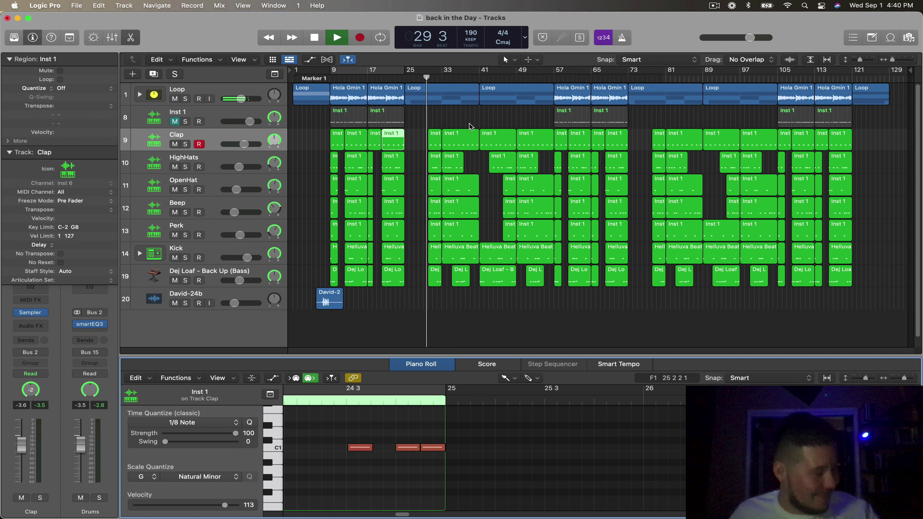
Step: Examine the notes of the Clap regions starting at bars 33 and 41 in the Piano Roll, one region after the other
{"action": "left_click", "coordinate": [457, 146]}
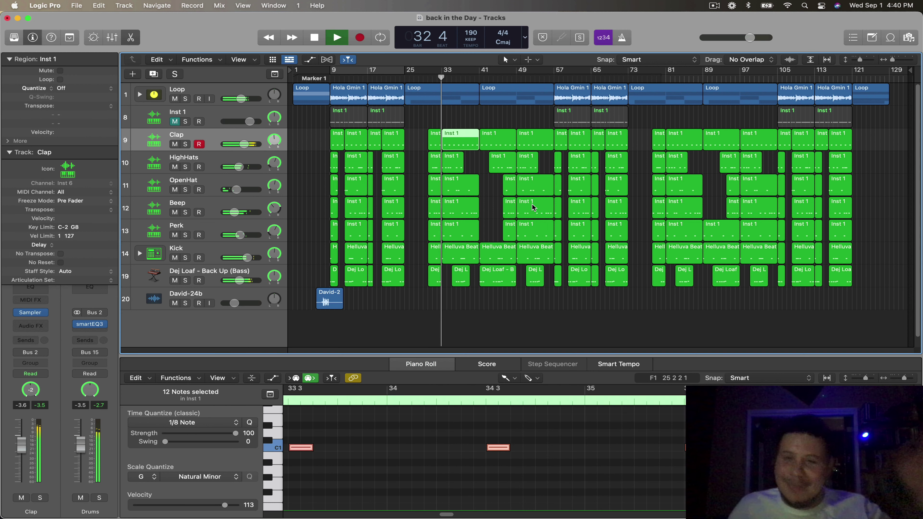
{"action": "scroll", "coordinate": [649, 471], "scroll_direction": "right", "scroll_amount": 10}
{"action": "scroll", "coordinate": [574, 460], "scroll_direction": "down", "scroll_amount": 10}
{"action": "scroll", "coordinate": [550, 460], "scroll_direction": "left", "scroll_amount": 4}
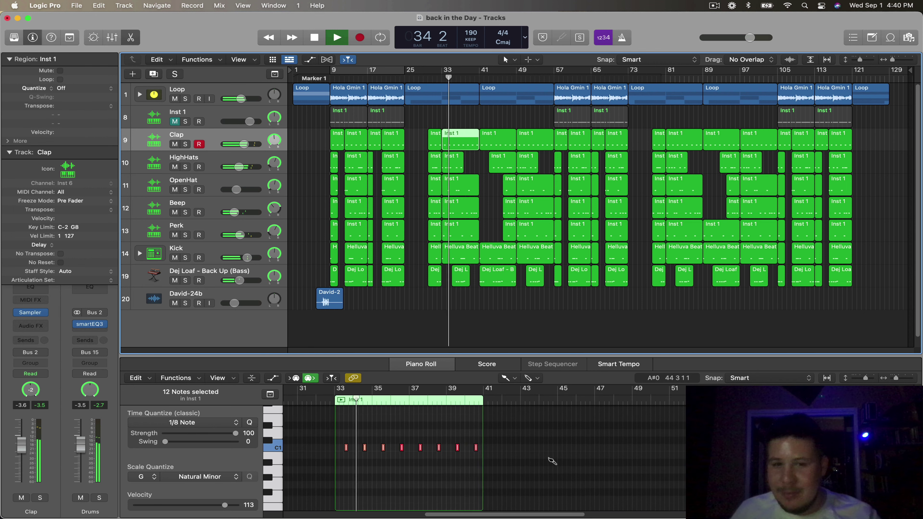
{"action": "scroll", "coordinate": [552, 461], "scroll_direction": "up", "scroll_amount": 6}
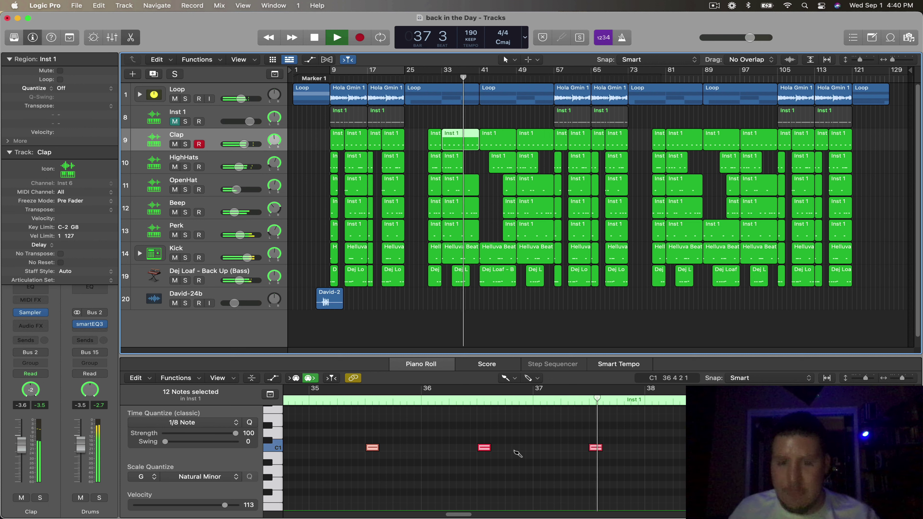
{"action": "left_click", "coordinate": [518, 453]}
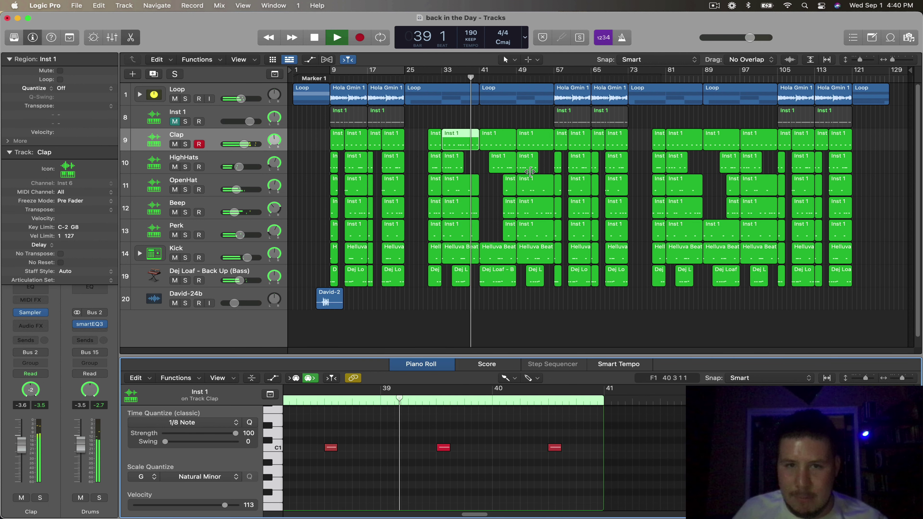
{"action": "left_click", "coordinate": [506, 142]}
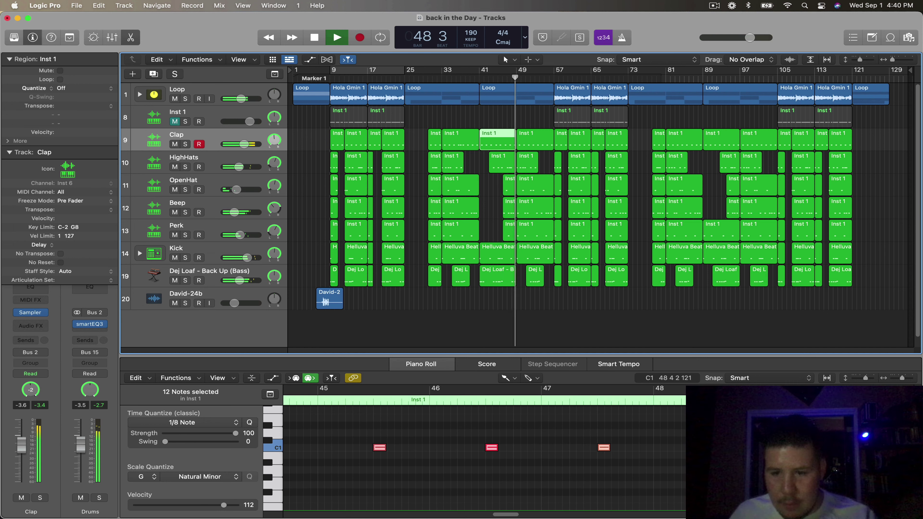
{"action": "left_click", "coordinate": [735, 462]}
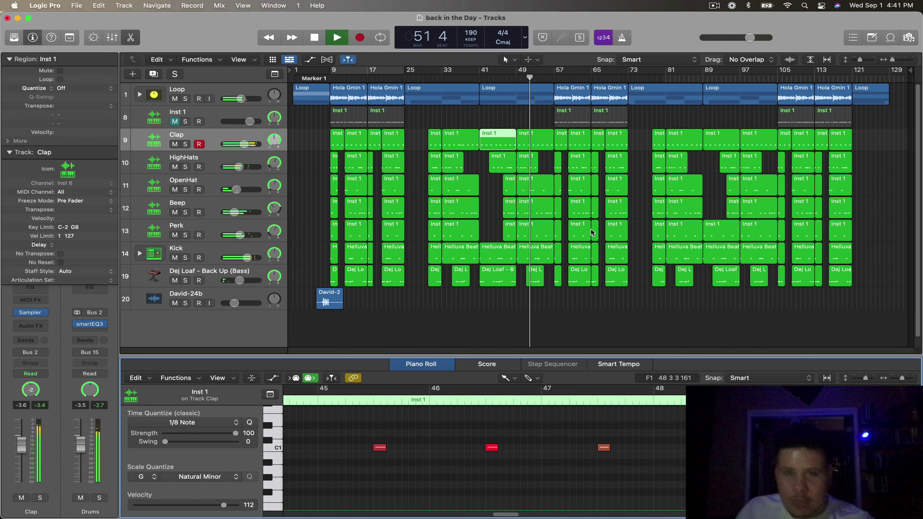
Step: Trim the ends of the Clap and Kick regions before bar 57 back to about bar 56
{"action": "scroll", "coordinate": [559, 167], "scroll_direction": "up", "scroll_amount": 3}
{"action": "scroll", "coordinate": [559, 166], "scroll_direction": "up", "scroll_amount": 4}
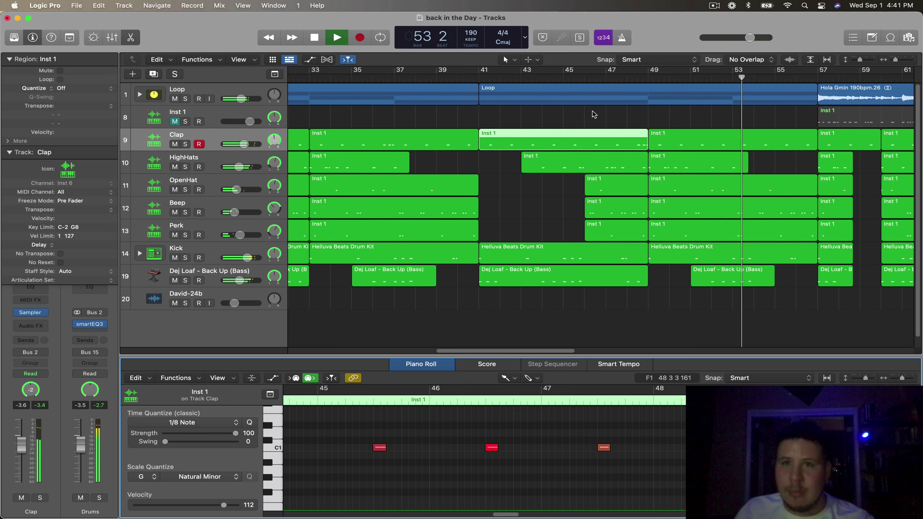
{"action": "scroll", "coordinate": [588, 113], "scroll_direction": "right", "scroll_amount": 8}
{"action": "left_click_drag", "start_coordinate": [503, 280], "coordinate": [505, 146]}
{"action": "left_click", "coordinate": [529, 306]}
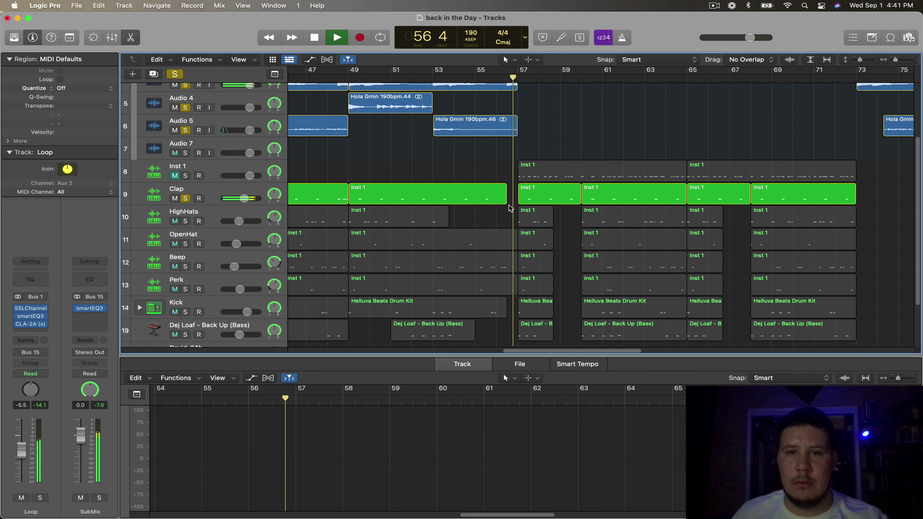
{"action": "key", "text": "space"}
{"action": "left_click_drag", "start_coordinate": [506, 198], "coordinate": [502, 204]}
Step: Turn off solo and play back the full mix from about bar 54 across the transition at bar 57
{"action": "left_click", "coordinate": [454, 78]}
{"action": "left_click", "coordinate": [173, 74]}
{"action": "key", "text": "space"}
{"action": "scroll", "coordinate": [440, 164], "scroll_direction": "down", "scroll_amount": 3}
{"action": "scroll", "coordinate": [440, 164], "scroll_direction": "down", "scroll_amount": 1}
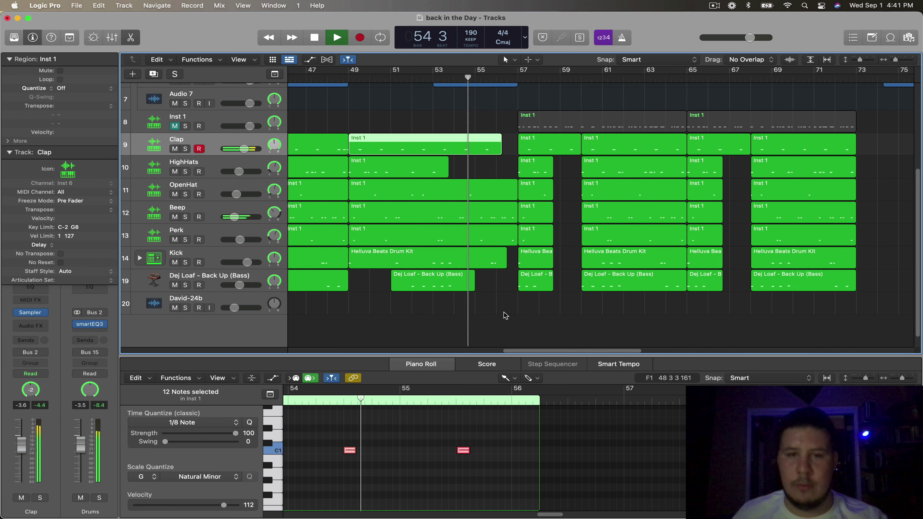
{"action": "left_click", "coordinate": [537, 316]}
{"action": "scroll", "coordinate": [539, 317], "scroll_direction": "down", "scroll_amount": 3}
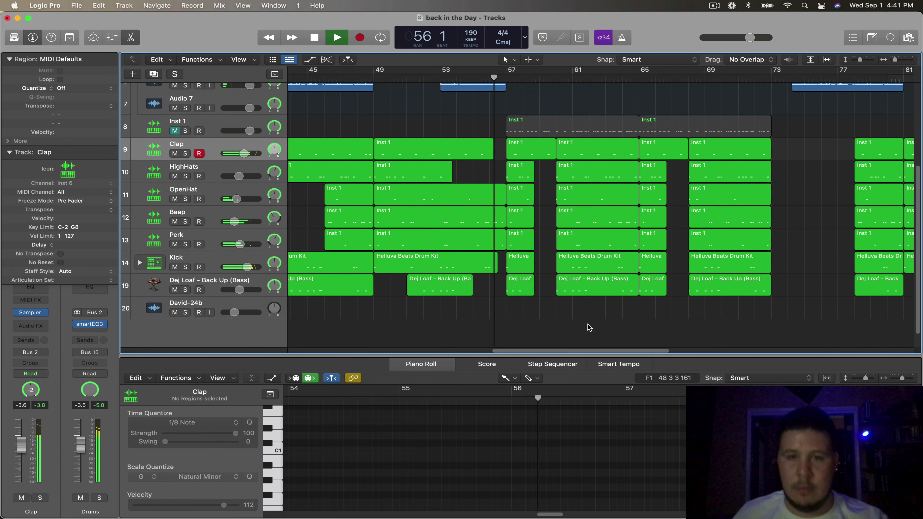
{"action": "scroll", "coordinate": [595, 319], "scroll_direction": "up", "scroll_amount": 5}
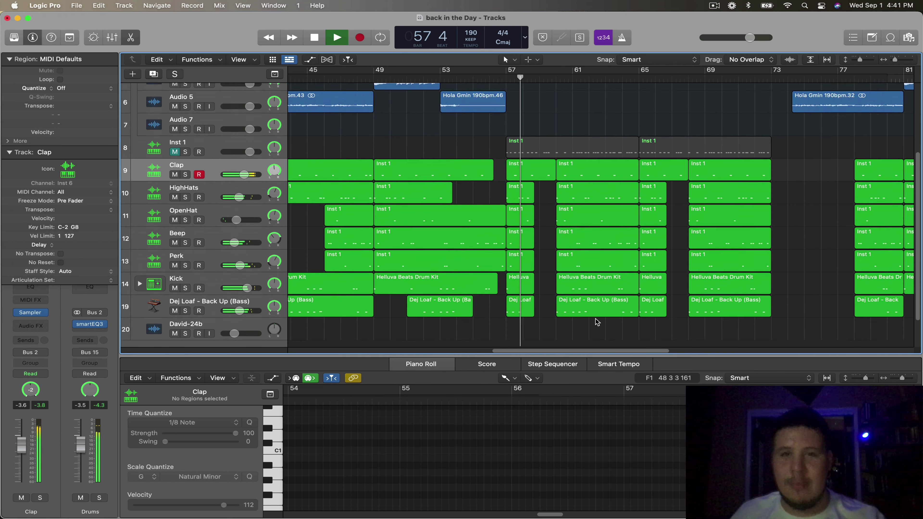
{"action": "scroll", "coordinate": [598, 318], "scroll_direction": "down", "scroll_amount": 5}
{"action": "scroll", "coordinate": [653, 353], "scroll_direction": "down", "scroll_amount": 2}
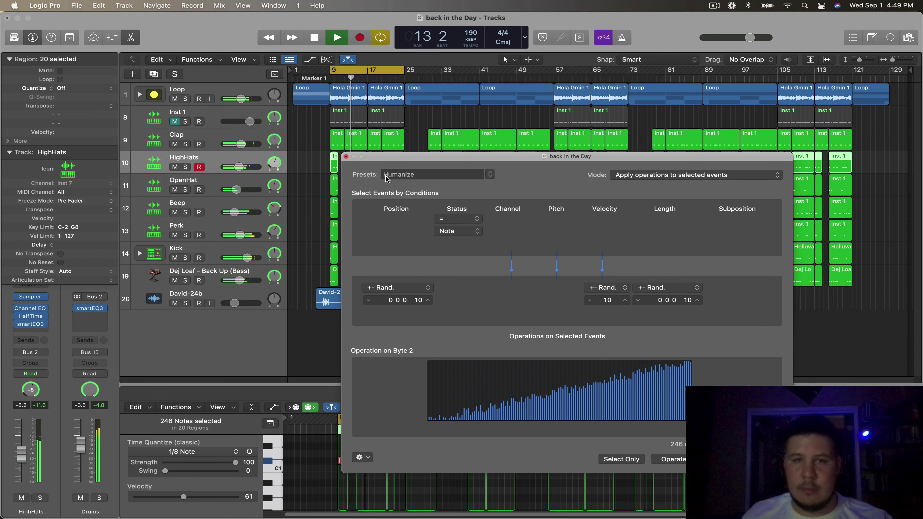
Step: Close the Humanize transform and apply the Random Velocity transform to the selected HighHats notes between 115 and 127
{"action": "key", "text": "space"}
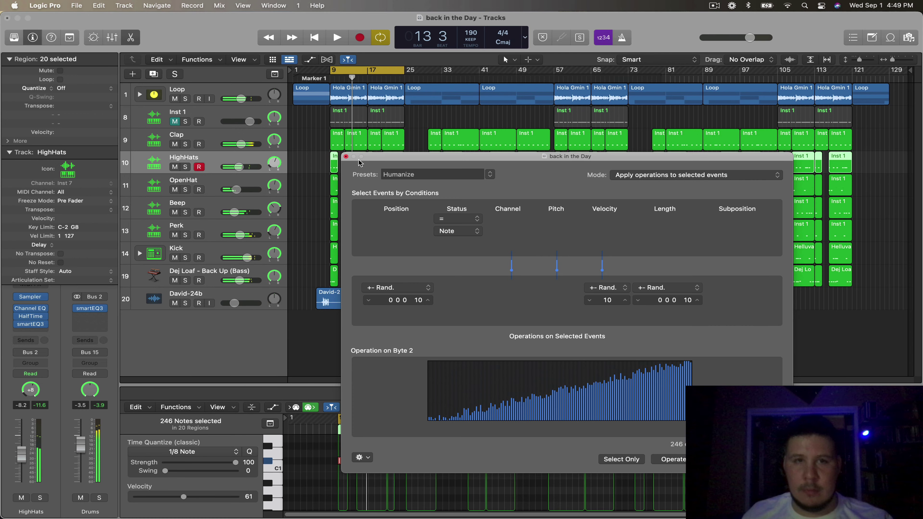
{"action": "key", "text": "space"}
{"action": "left_click", "coordinate": [346, 157]}
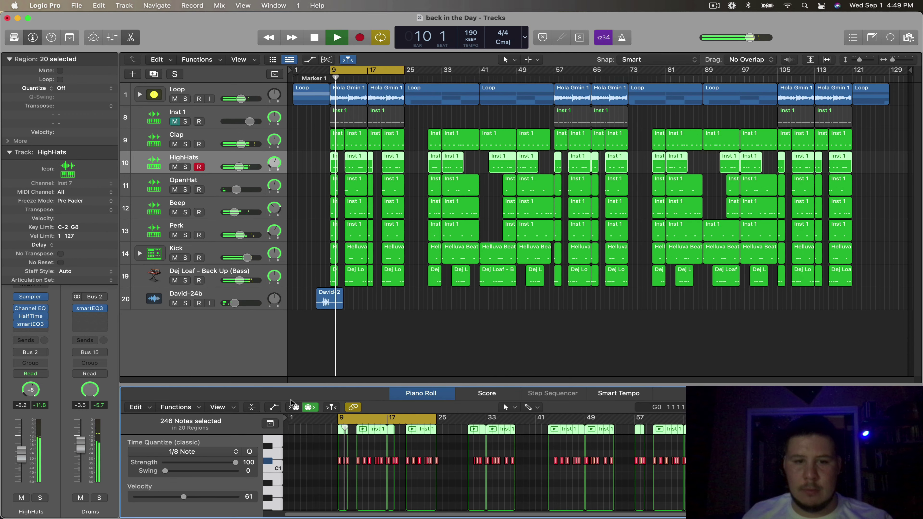
{"action": "left_click", "coordinate": [176, 407]}
{"action": "mouse_move", "coordinate": [252, 484]}
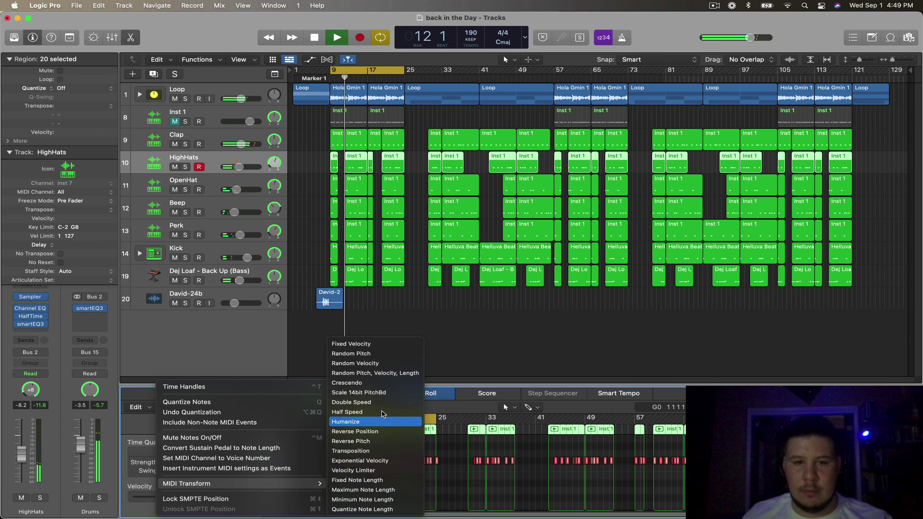
{"action": "left_click", "coordinate": [363, 365]}
{"action": "left_click_drag", "start_coordinate": [607, 312], "coordinate": [607, 285]}
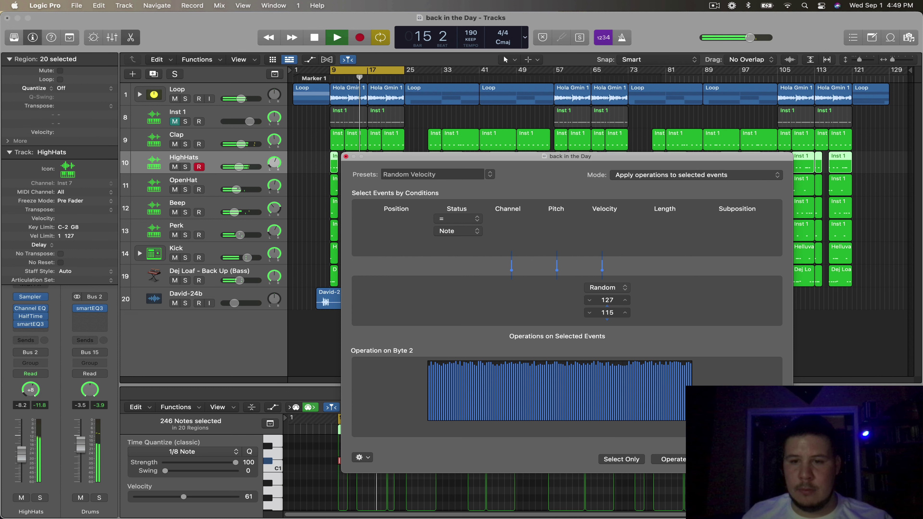
{"action": "left_click", "coordinate": [748, 459]}
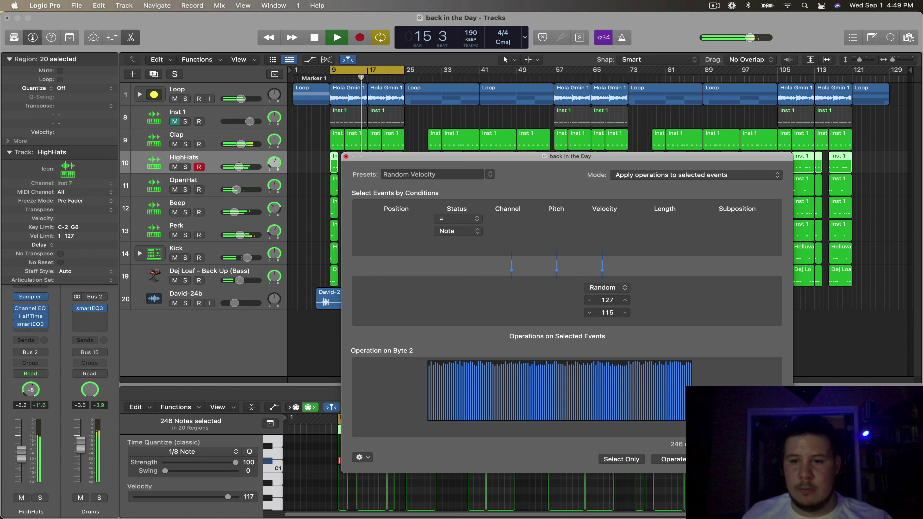
{"action": "left_click", "coordinate": [349, 157]}
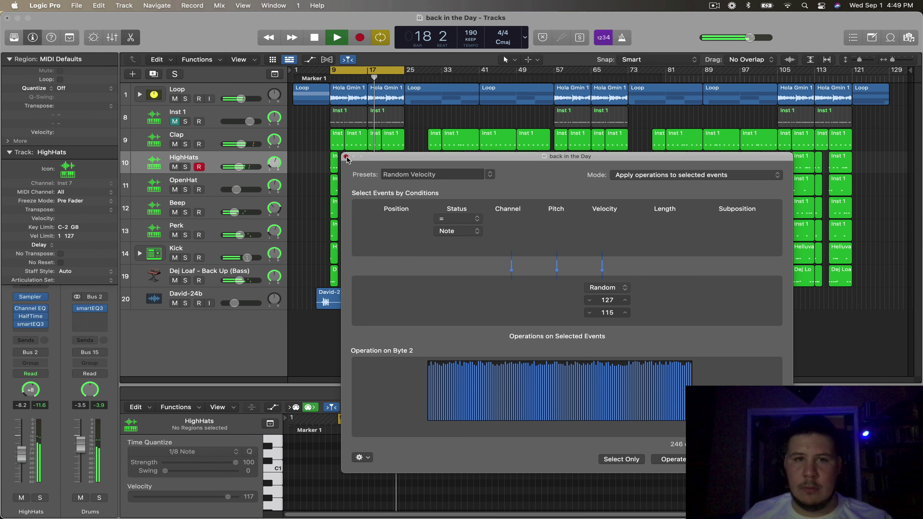
{"action": "left_click", "coordinate": [347, 156]}
Step: Open the HighHats region starting at bar 20 in the Piano Roll, examine its note velocities and stop playback
{"action": "scroll", "coordinate": [399, 165], "scroll_direction": "up", "scroll_amount": 5}
{"action": "scroll", "coordinate": [545, 184], "scroll_direction": "right", "scroll_amount": 3}
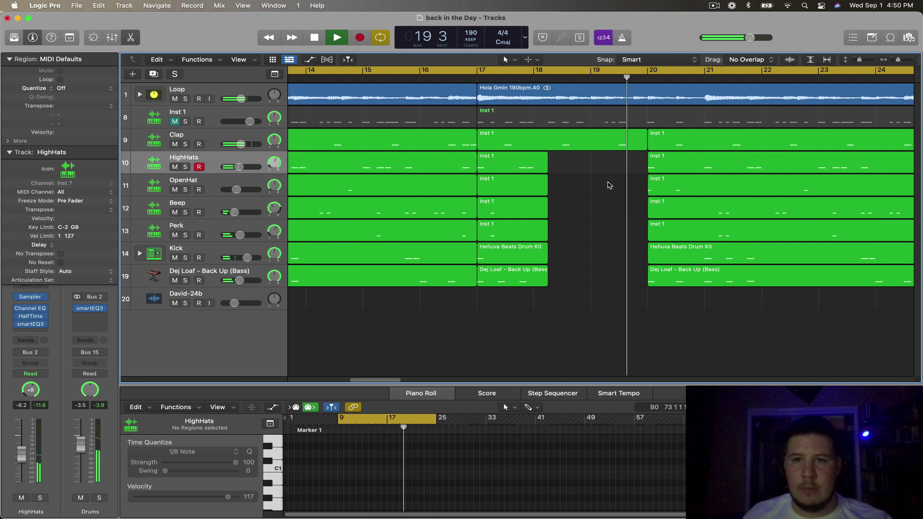
{"action": "left_click", "coordinate": [661, 169]}
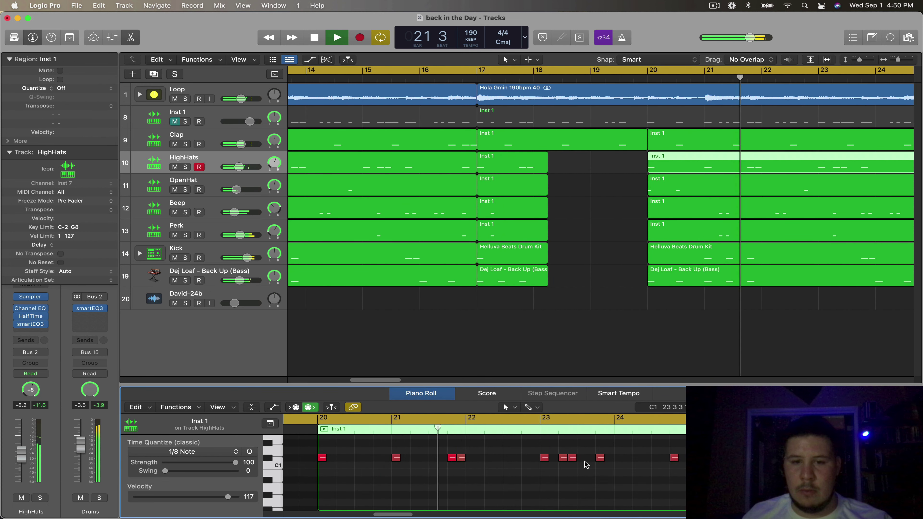
{"action": "key", "text": "space"}
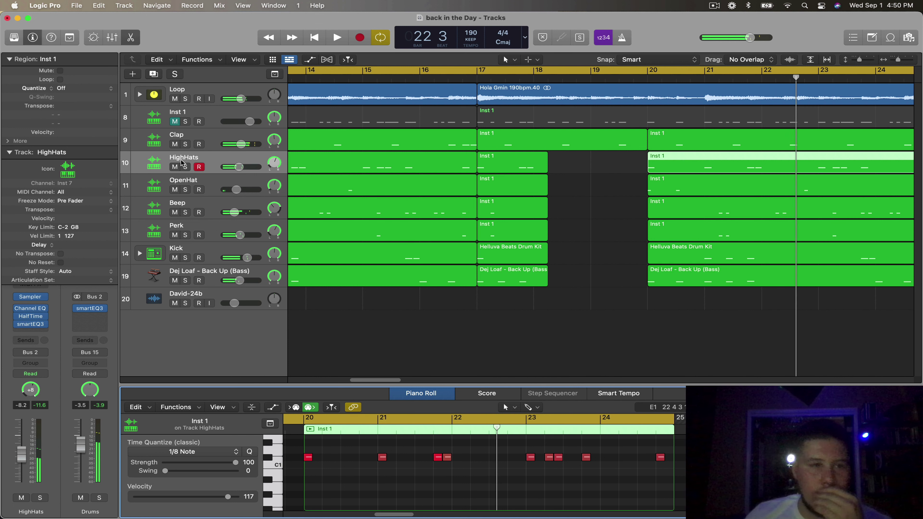
Step: Open the HighHats Sampler and set the AB_hihat_closed_01 zone to One Shot playback
{"action": "left_click", "coordinate": [35, 298]}
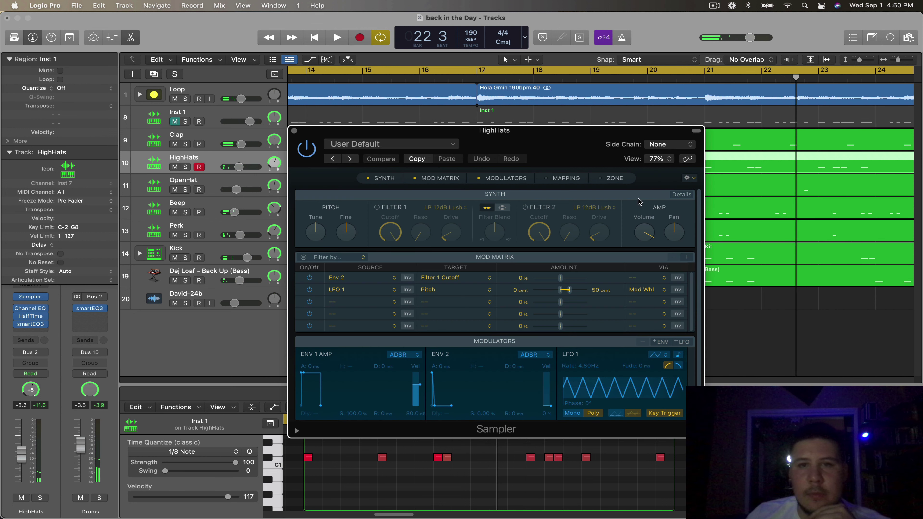
{"action": "left_click", "coordinate": [612, 179]}
{"action": "left_click", "coordinate": [565, 178]}
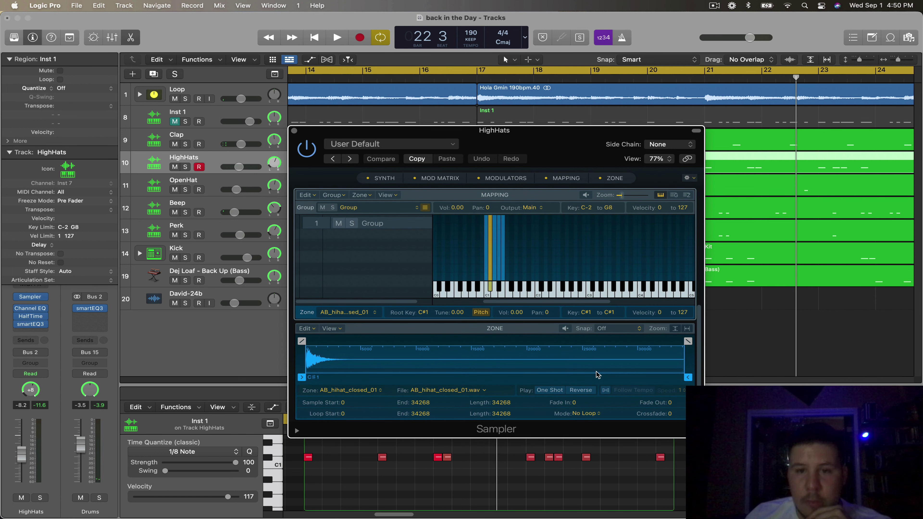
{"action": "left_click", "coordinate": [554, 392]}
Step: During playback, set the closed hi-hat zone's fade-out to about 30815 samples and adjust its sample end and fade markers
{"action": "key", "text": "space"}
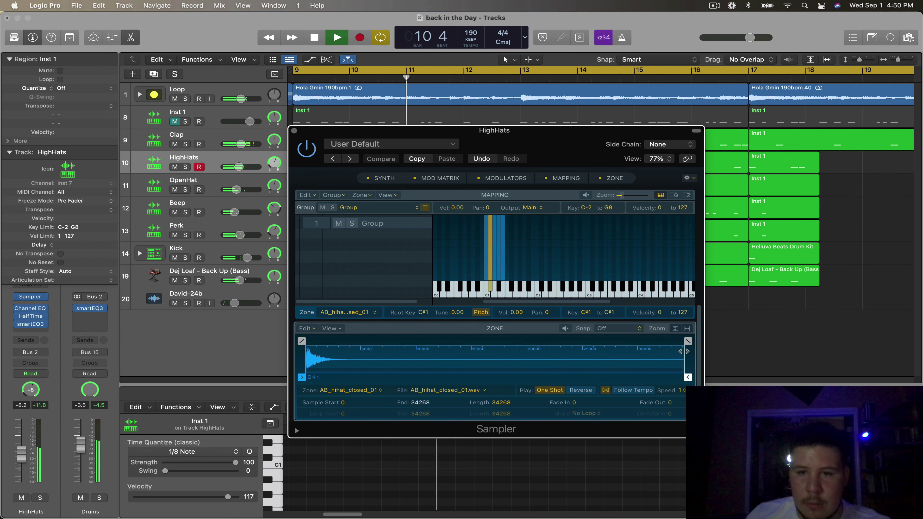
{"action": "left_click_drag", "start_coordinate": [684, 341], "coordinate": [347, 341]}
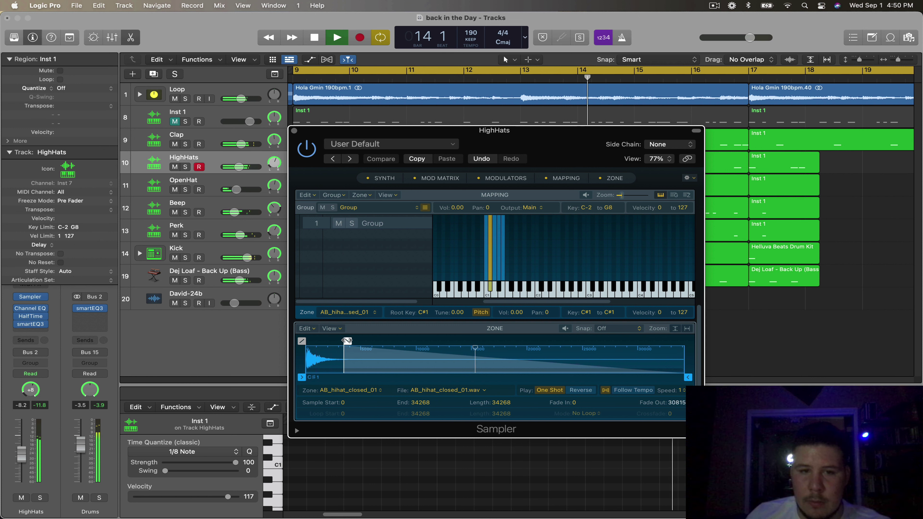
{"action": "left_click_drag", "start_coordinate": [687, 378], "coordinate": [444, 377]}
{"action": "left_click_drag", "start_coordinate": [310, 346], "coordinate": [360, 341]}
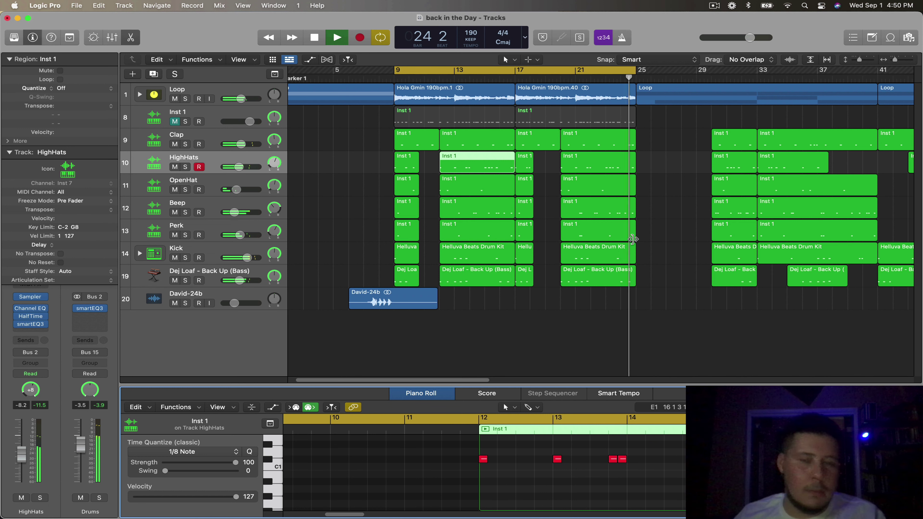
Step: Select every HighHats region across the arrangement, with all their notes in the Piano Roll, and stop playback
{"action": "left_click", "coordinate": [670, 160]}
{"action": "scroll", "coordinate": [719, 165], "scroll_direction": "right", "scroll_amount": 5}
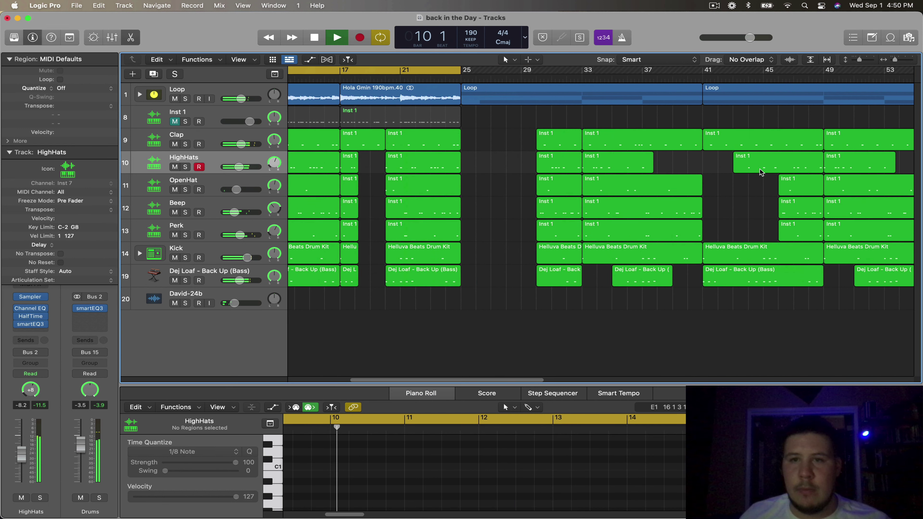
{"action": "key", "text": "z"}
{"action": "left_click_drag", "start_coordinate": [868, 157], "coordinate": [307, 164]}
{"action": "key", "text": "space"}
{"action": "scroll", "coordinate": [593, 453], "scroll_direction": "down", "scroll_amount": 10}
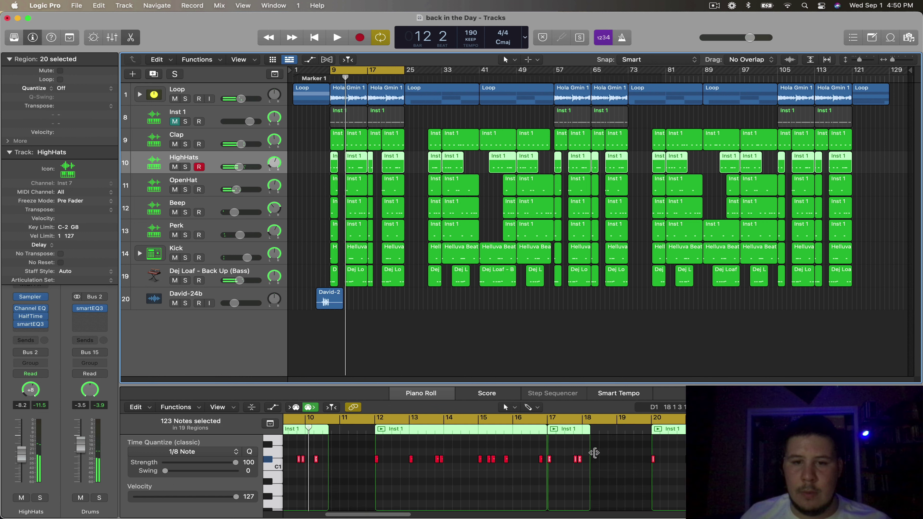
{"action": "scroll", "coordinate": [676, 484], "scroll_direction": "right", "scroll_amount": 6}
{"action": "scroll", "coordinate": [483, 465], "scroll_direction": "left", "scroll_amount": 6}
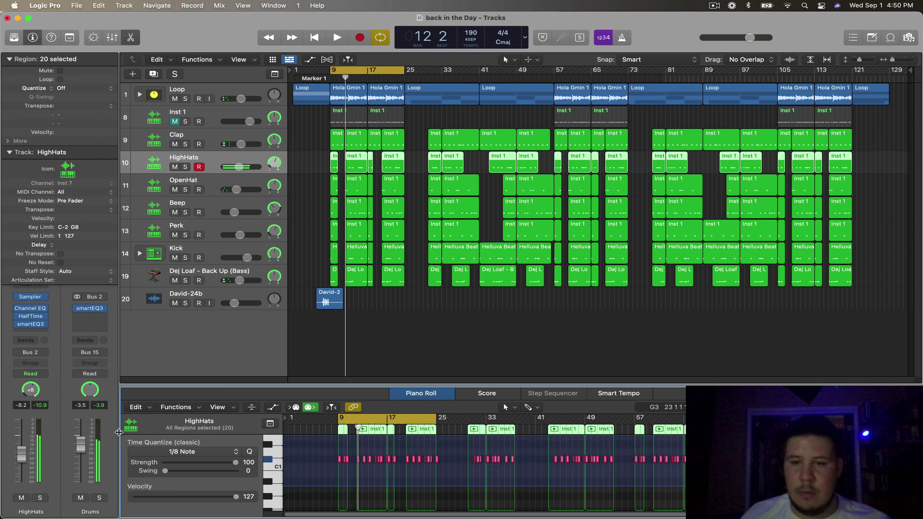
Step: Apply the Random Velocity transform between 111 and 127 to the selected HighHats notes, resume playback and close the transform
{"action": "left_click", "coordinate": [176, 407]}
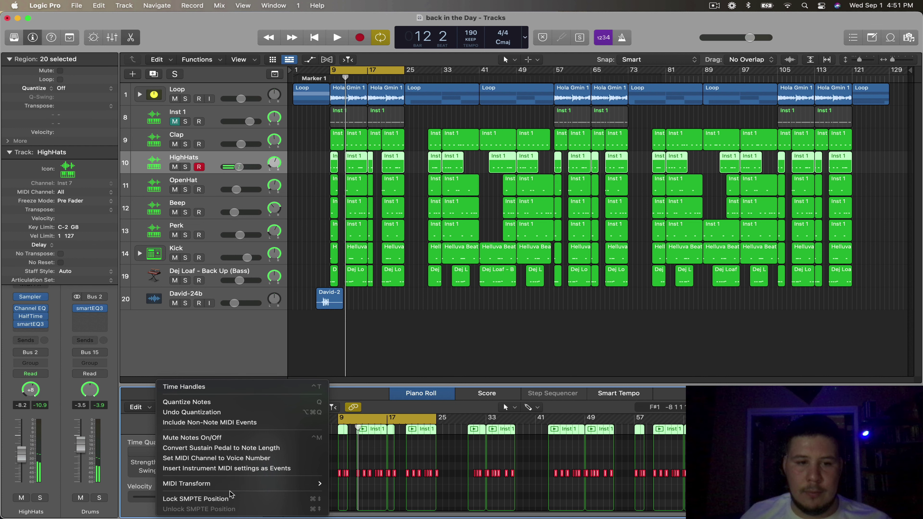
{"action": "mouse_move", "coordinate": [233, 484]}
{"action": "left_click", "coordinate": [365, 364]}
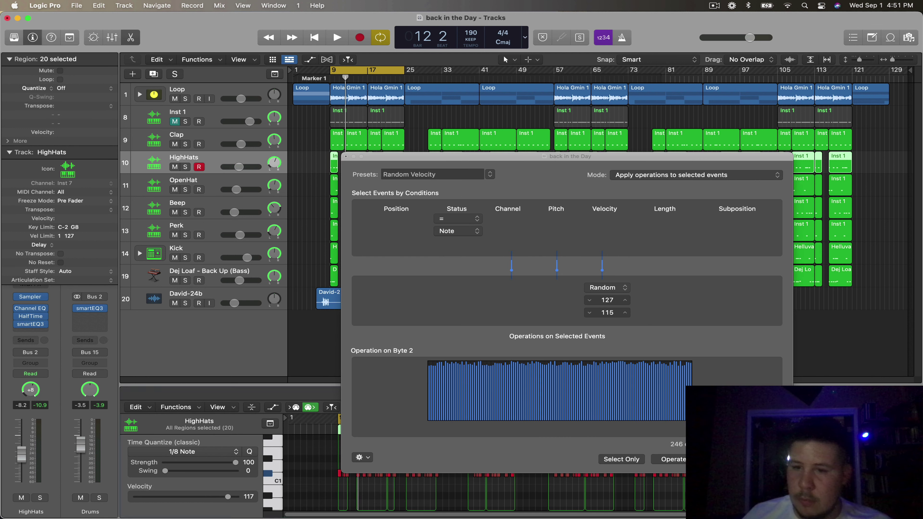
{"action": "double_click", "coordinate": [595, 313]}
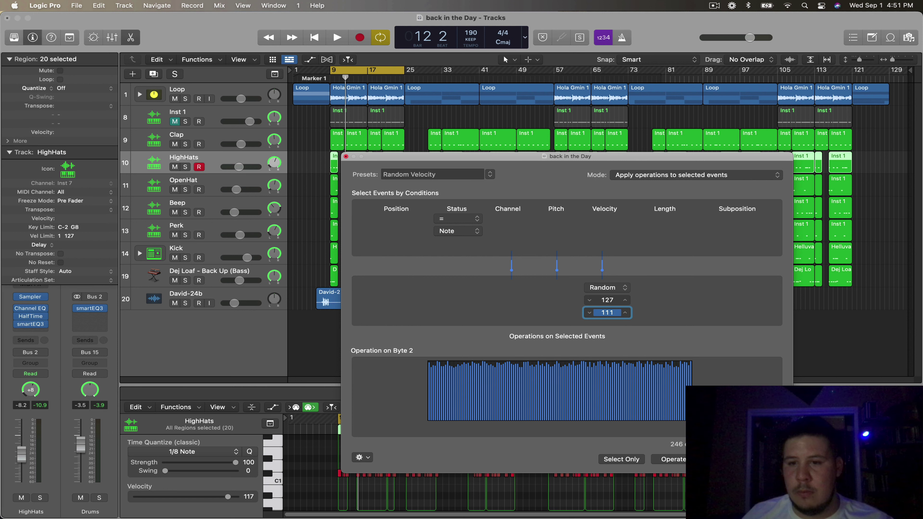
{"action": "key", "text": "space"}
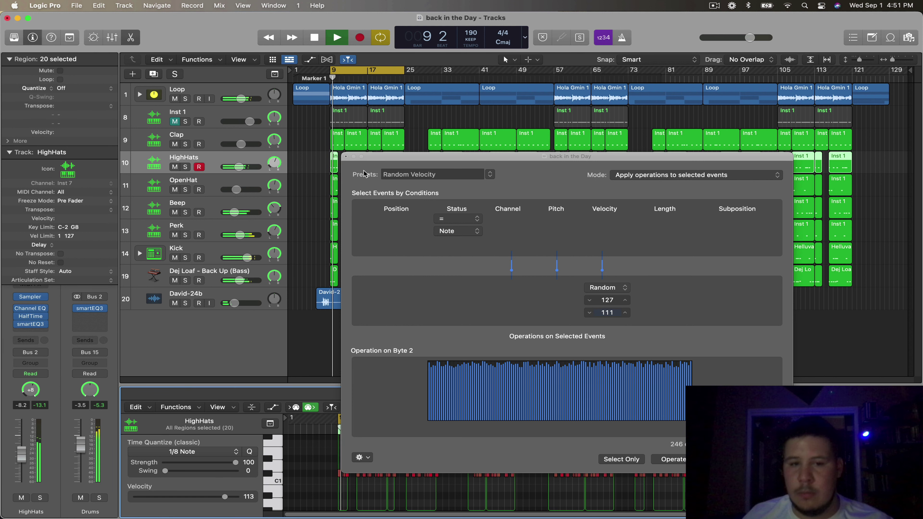
{"action": "left_click", "coordinate": [346, 157]}
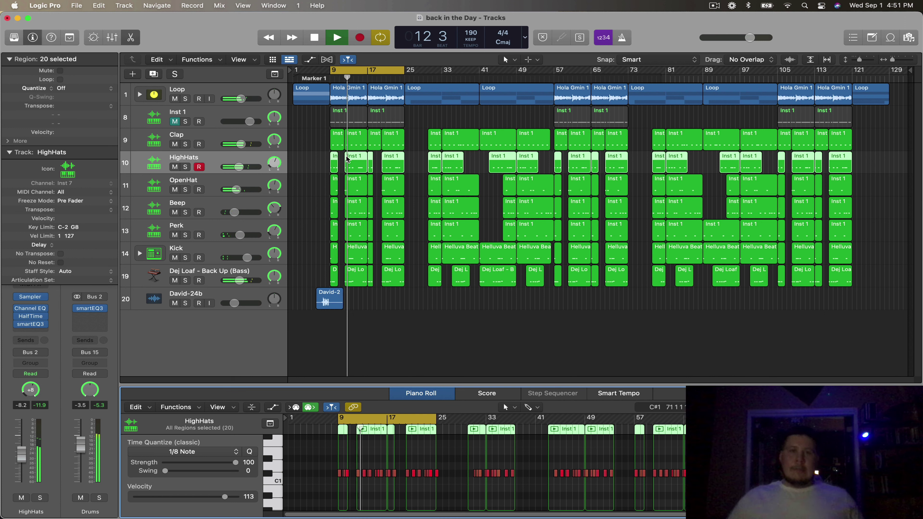
Step: Select all OpenHat regions across the arrangement and their notes in the Piano Roll
{"action": "left_click", "coordinate": [319, 178]}
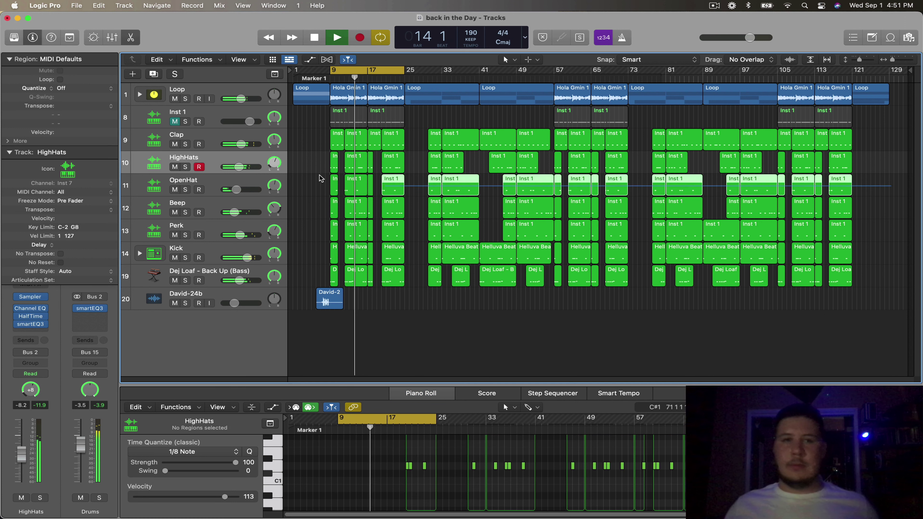
{"action": "left_click_drag", "start_coordinate": [320, 178], "coordinate": [300, 184]}
{"action": "left_click", "coordinate": [434, 458]}
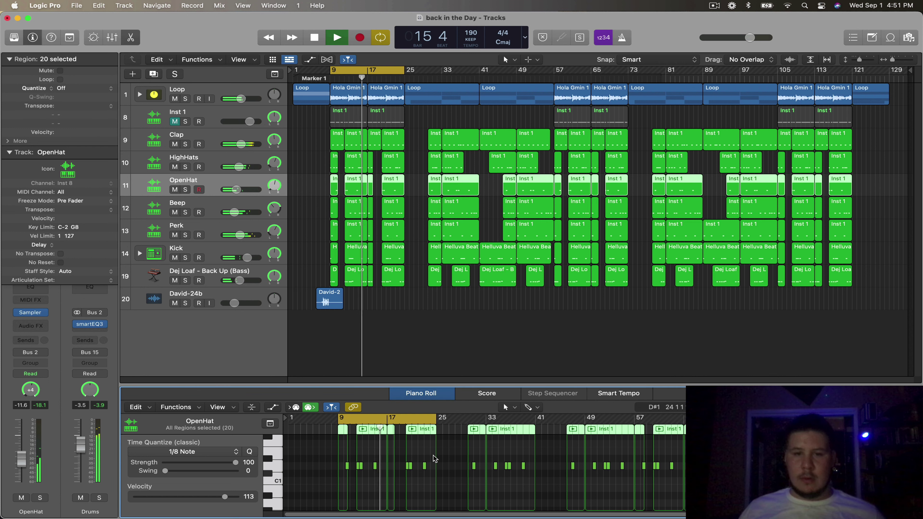
{"action": "scroll", "coordinate": [451, 457], "scroll_direction": "right", "scroll_amount": 5}
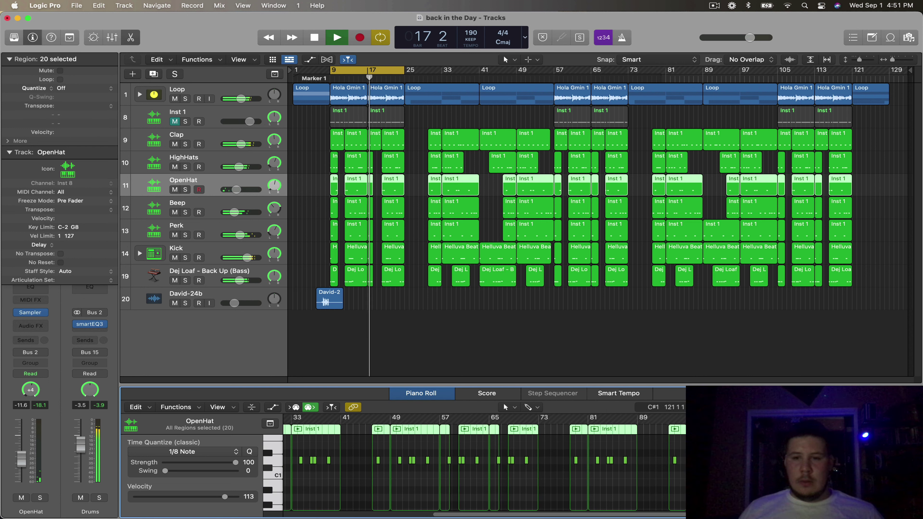
Step: Apply the Humanize transform to the OpenHat notes with position, velocity and length randomized by 10, and close it
{"action": "left_click", "coordinate": [176, 407]}
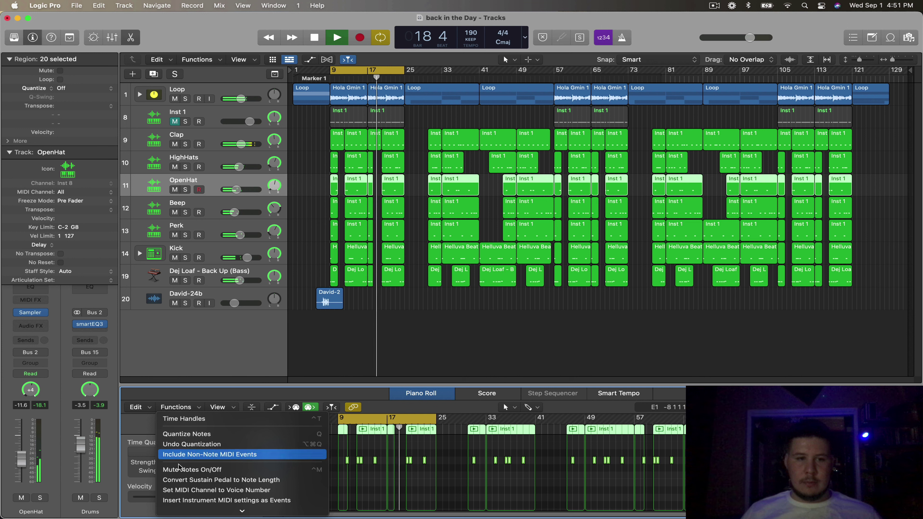
{"action": "mouse_move", "coordinate": [209, 485]}
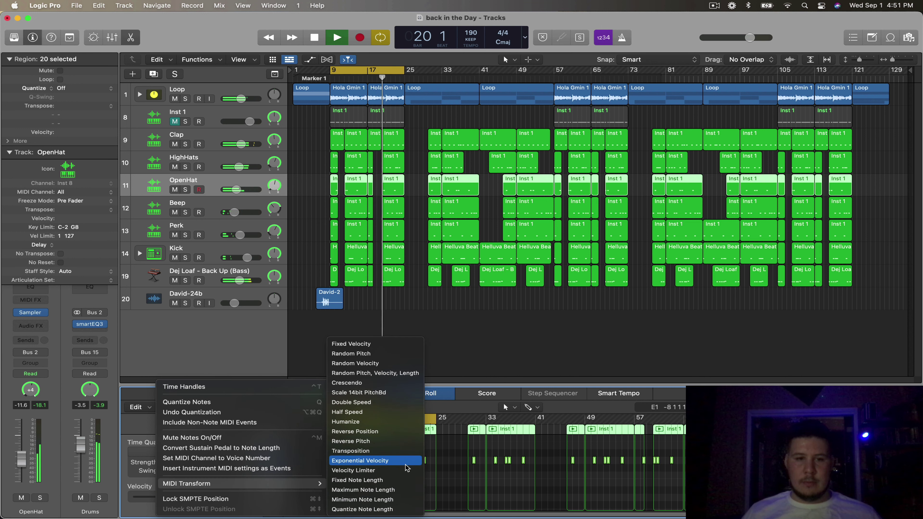
{"action": "left_click", "coordinate": [406, 420]}
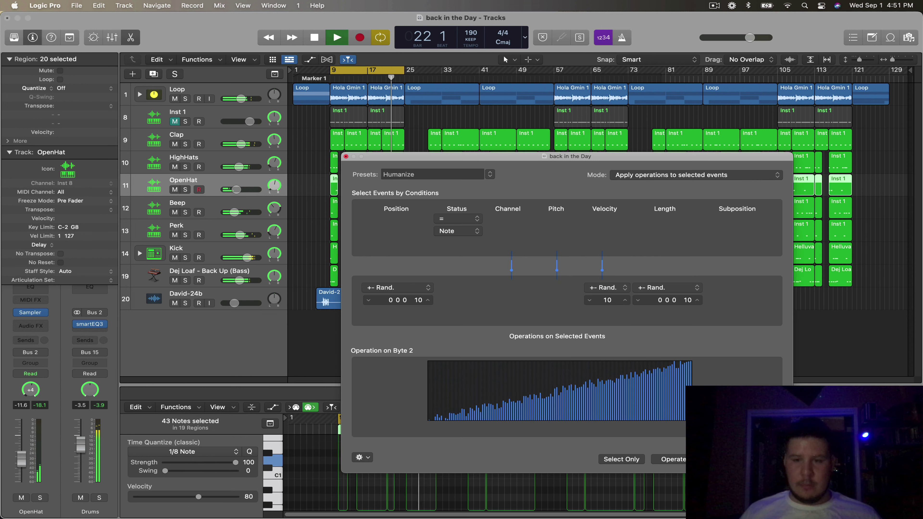
{"action": "left_click", "coordinate": [345, 158]}
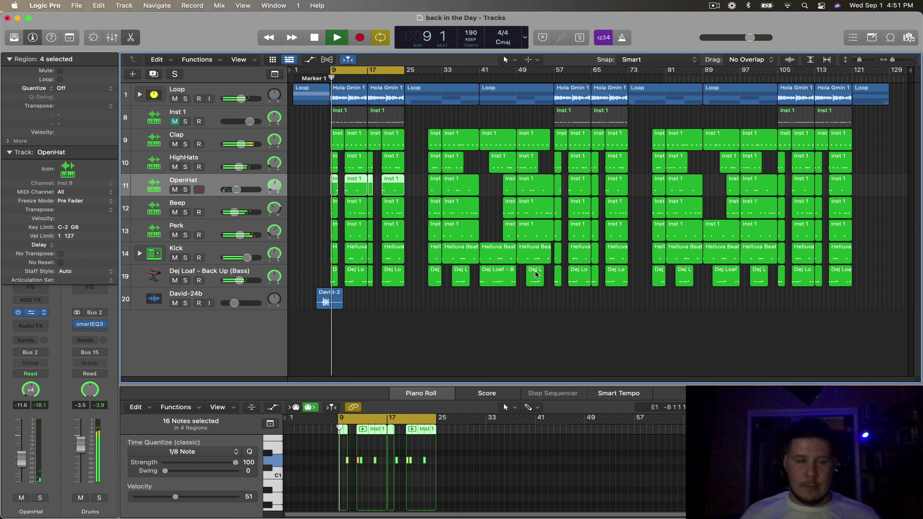
Step: In the OpenHat Sampler, lengthen the AB_hihat_open_03 zone's fade-out to about 17683 samples and close the plug-in
{"action": "left_click", "coordinate": [607, 179]}
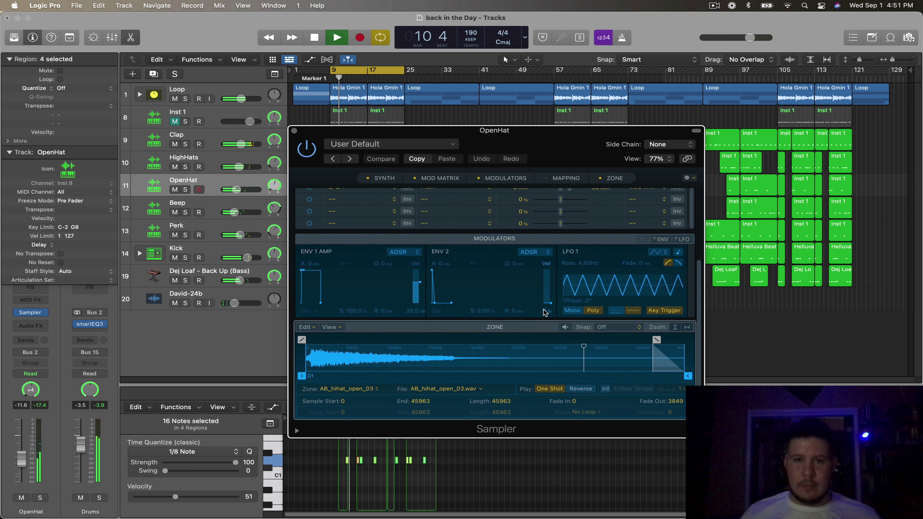
{"action": "left_click_drag", "start_coordinate": [656, 339], "coordinate": [543, 339]}
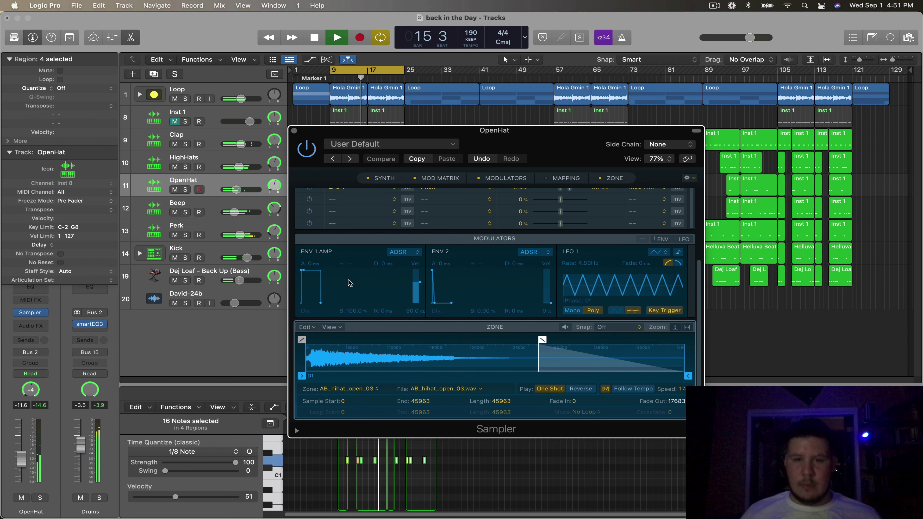
{"action": "left_click", "coordinate": [294, 130]}
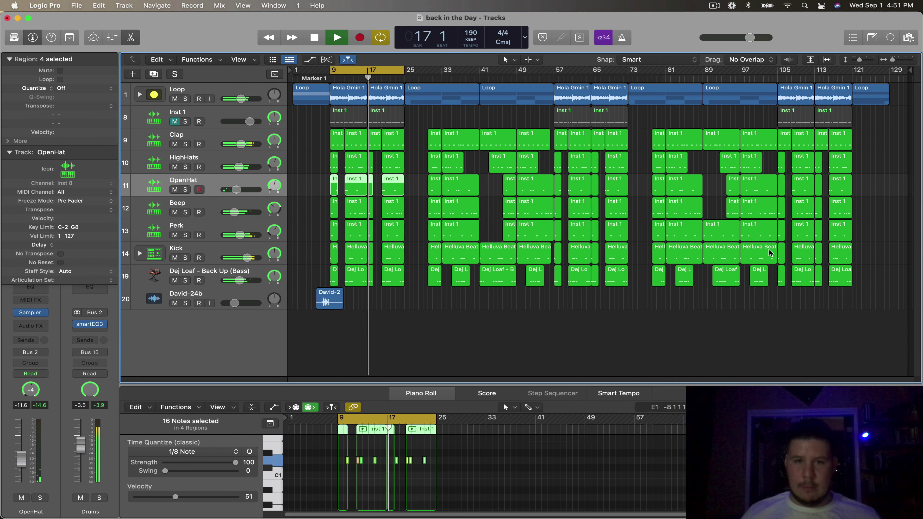
Step: Reselect all OpenHat regions in the arrangement and their notes in the Piano Roll, and stop playback
{"action": "left_click", "coordinate": [704, 197]}
{"action": "left_click_drag", "start_coordinate": [704, 197], "coordinate": [337, 189]}
{"action": "scroll", "coordinate": [535, 460], "scroll_direction": "right", "scroll_amount": 8}
{"action": "scroll", "coordinate": [536, 460], "scroll_direction": "down", "scroll_amount": 1}
{"action": "scroll", "coordinate": [536, 461], "scroll_direction": "left", "scroll_amount": 8}
{"action": "scroll", "coordinate": [536, 460], "scroll_direction": "up", "scroll_amount": 2}
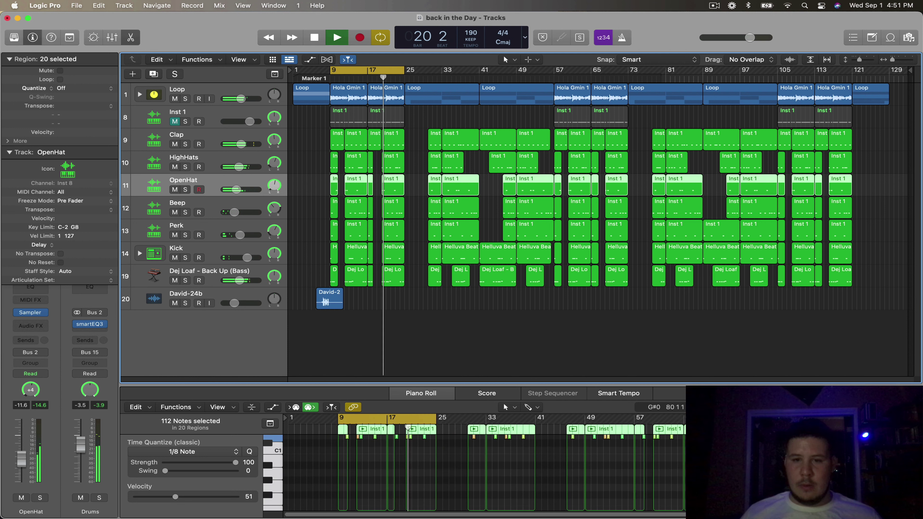
{"action": "left_click_drag", "start_coordinate": [301, 489], "coordinate": [920, 455]}
Step: Apply the Random Velocity transform to the selected OpenHat notes with a range of 40 to 70
{"action": "left_click", "coordinate": [178, 407]}
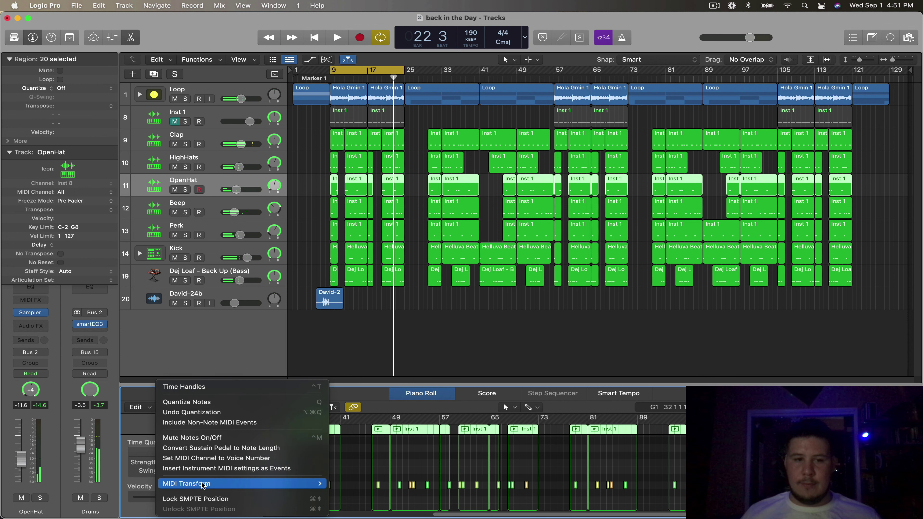
{"action": "mouse_move", "coordinate": [290, 484]}
{"action": "left_click", "coordinate": [374, 363]}
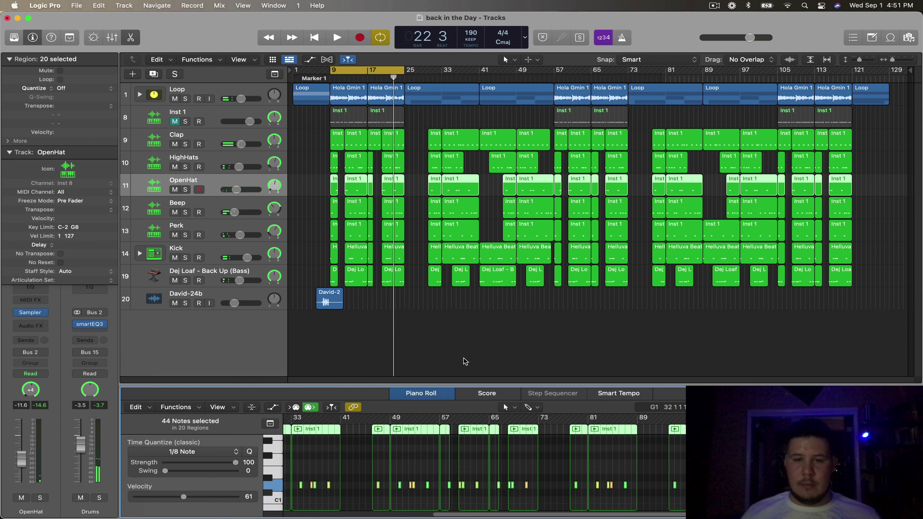
{"action": "left_click_drag", "start_coordinate": [607, 301], "coordinate": [607, 324]}
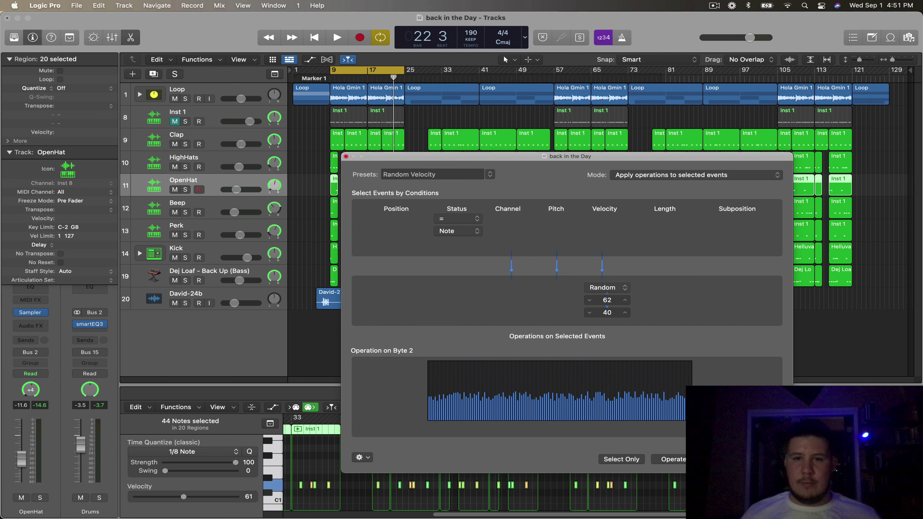
{"action": "left_click", "coordinate": [628, 303]}
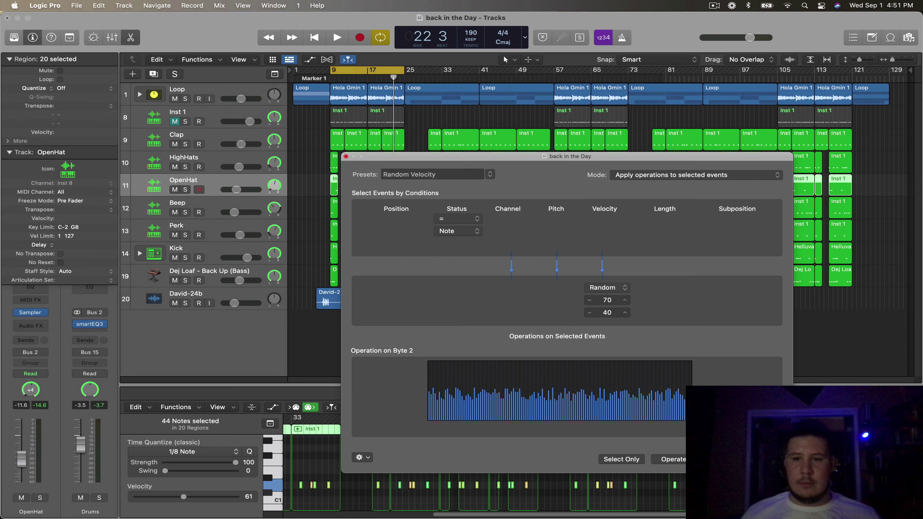
{"action": "left_click", "coordinate": [700, 495]}
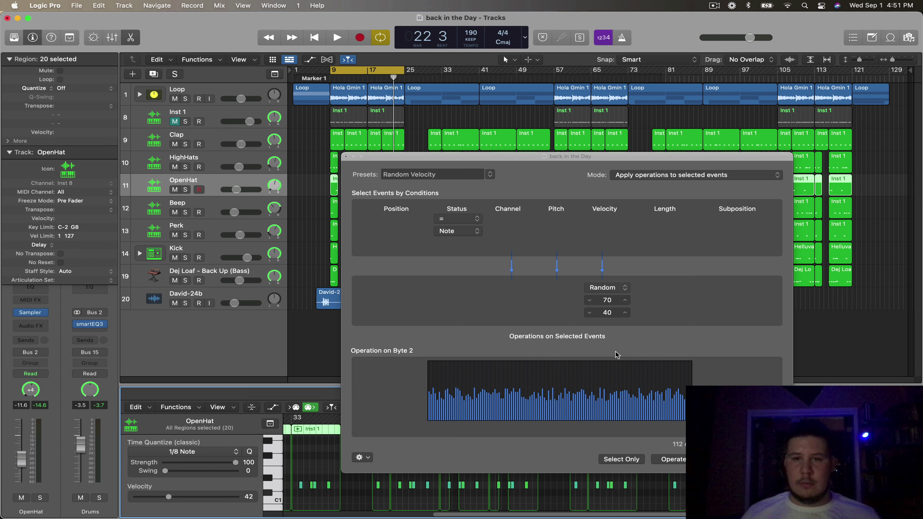
Step: Widen the random velocity range to 39–75, apply it to the OpenHat notes, resume playback and close the transform
{"action": "left_click", "coordinate": [587, 315]}
{"action": "left_click", "coordinate": [626, 300]}
{"action": "left_click", "coordinate": [625, 301]}
{"action": "left_click", "coordinate": [625, 301]}
{"action": "left_click", "coordinate": [625, 301]}
{"action": "left_click", "coordinate": [626, 301]}
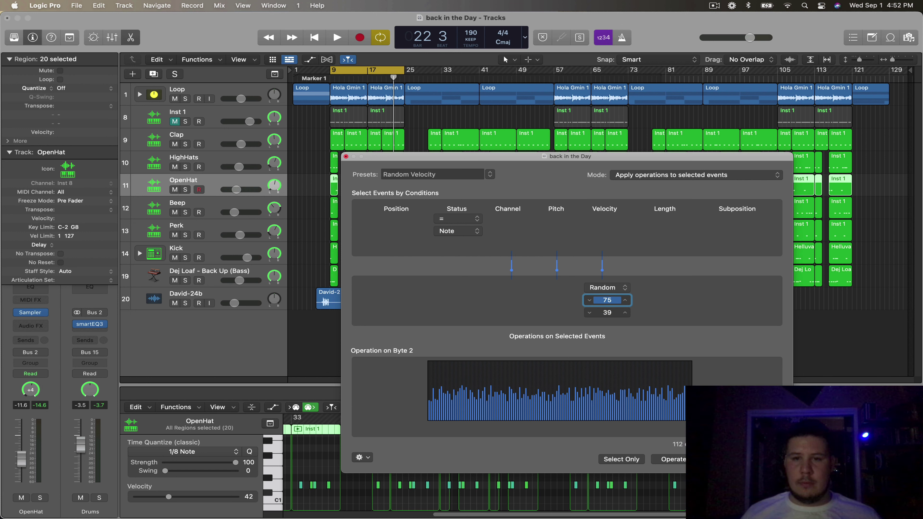
{"action": "key", "text": "space"}
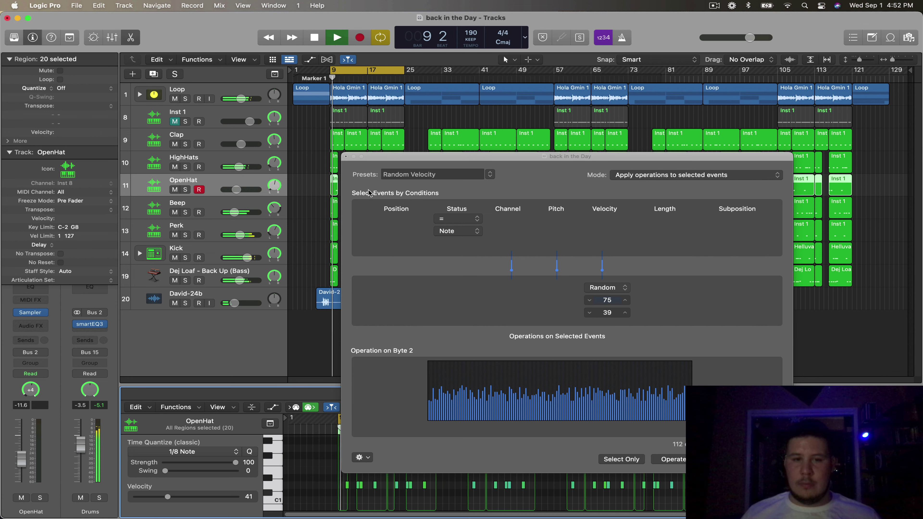
{"action": "left_click", "coordinate": [346, 156]}
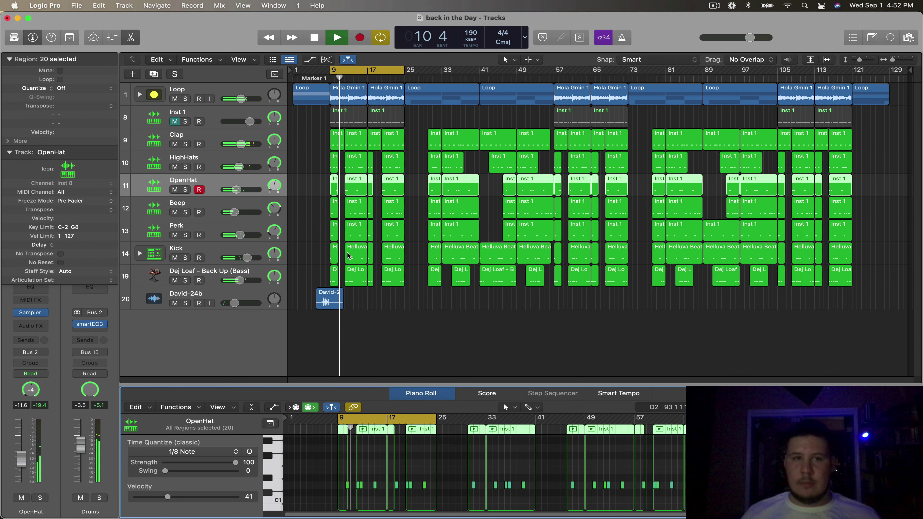
Step: Select all Beep regions, stop playback and check the velocity of the Beep note at bar 17 in the Piano Roll
{"action": "left_click", "coordinate": [306, 207]}
{"action": "left_click_drag", "start_coordinate": [307, 208], "coordinate": [890, 206]}
{"action": "left_click", "coordinate": [320, 219]}
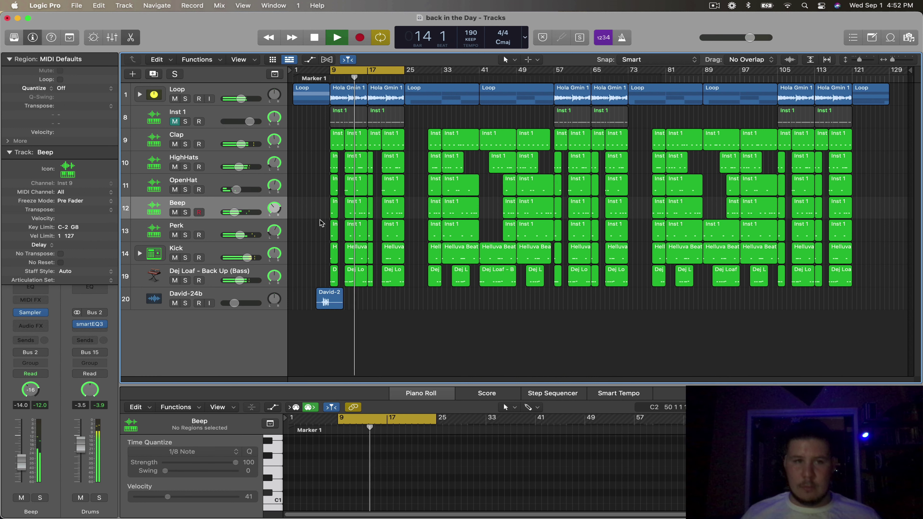
{"action": "left_click_drag", "start_coordinate": [317, 211], "coordinate": [836, 207]}
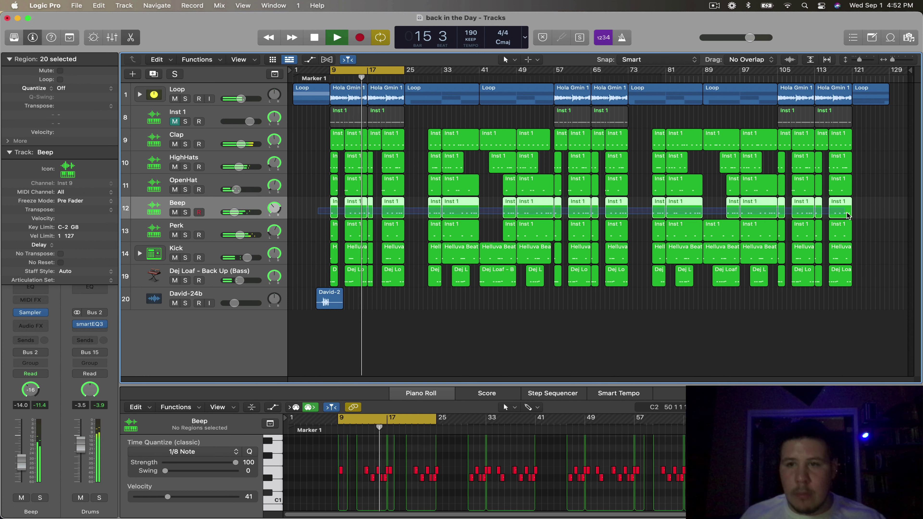
{"action": "scroll", "coordinate": [620, 500], "scroll_direction": "up", "scroll_amount": 8}
{"action": "key", "text": "space"}
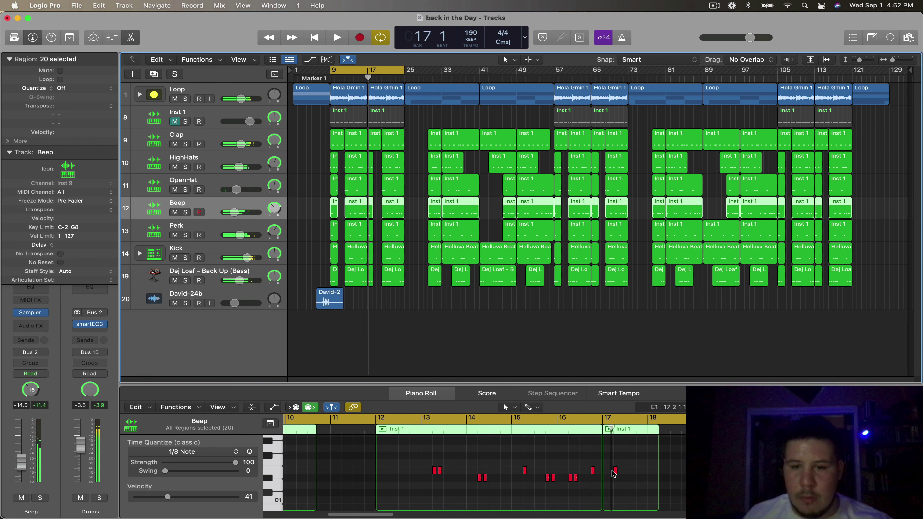
{"action": "left_click", "coordinate": [614, 469]}
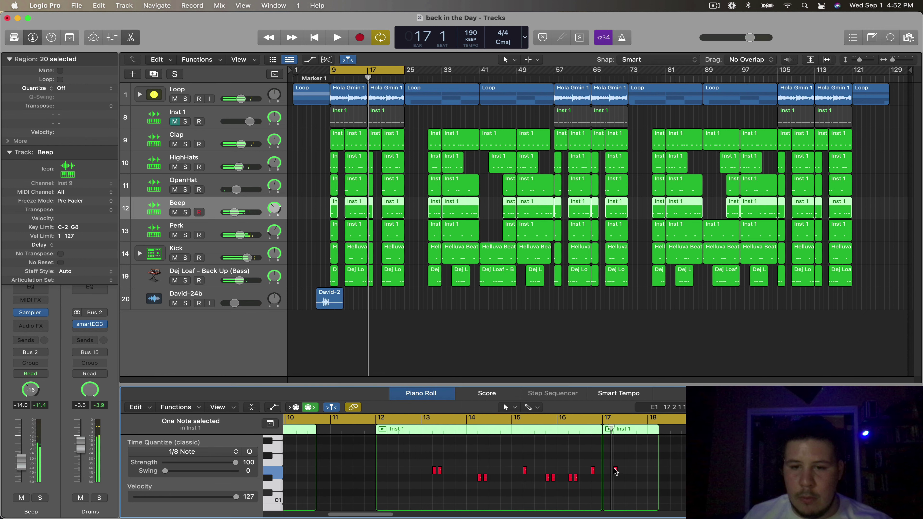
Step: Check the last note of the Perk region starting at bar 20 and compare it with the Beep region above
{"action": "left_click", "coordinate": [393, 232]}
{"action": "left_click", "coordinate": [506, 457]}
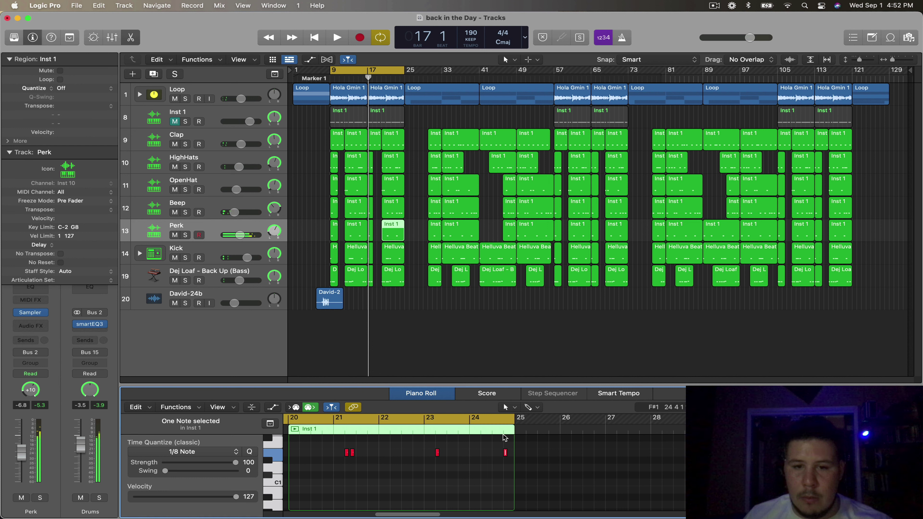
{"action": "left_click", "coordinate": [398, 215]}
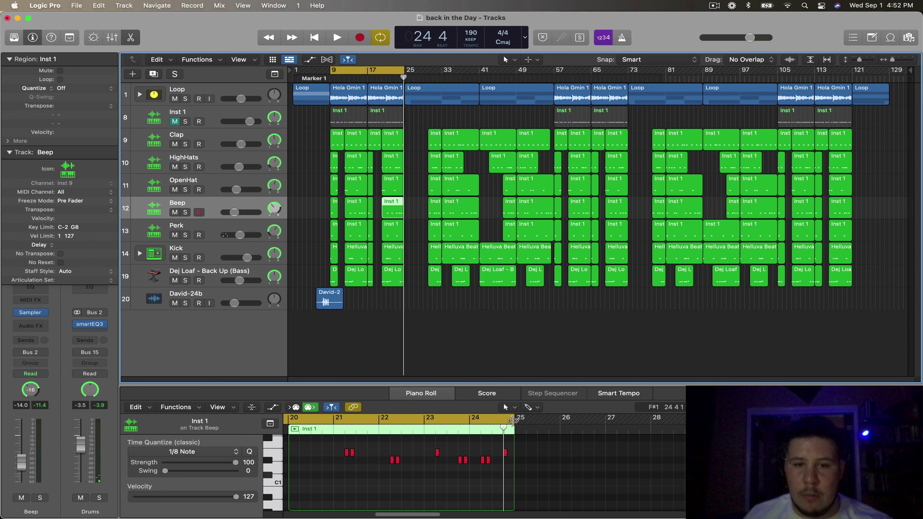
Step: Select all Beep regions across the arrangement again and marquee-select their notes in the Piano Roll
{"action": "scroll", "coordinate": [512, 421], "scroll_direction": "down", "scroll_amount": 4}
{"action": "left_click_drag", "start_coordinate": [325, 213], "coordinate": [857, 210]}
{"action": "scroll", "coordinate": [484, 459], "scroll_direction": "up", "scroll_amount": 1}
{"action": "scroll", "coordinate": [484, 460], "scroll_direction": "right", "scroll_amount": 5}
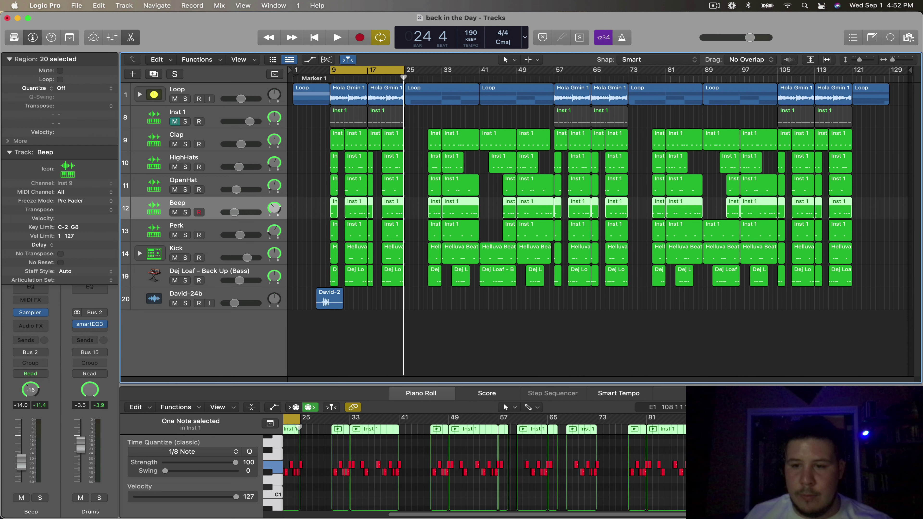
{"action": "left_click_drag", "start_coordinate": [484, 457], "coordinate": [203, 462]}
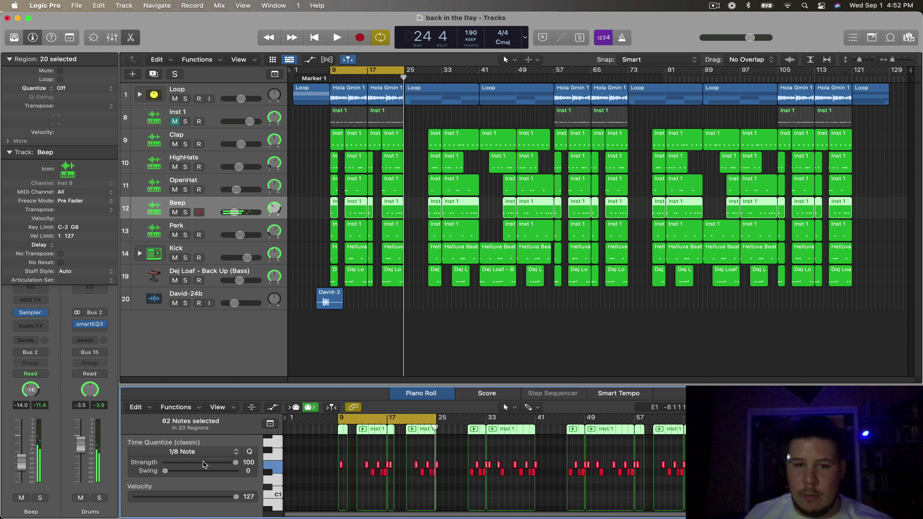
Step: Delete the upper row of Beep notes in the Piano Roll and play back the Beep track within the loop
{"action": "key", "text": "Delete"}
{"action": "key", "text": "space"}
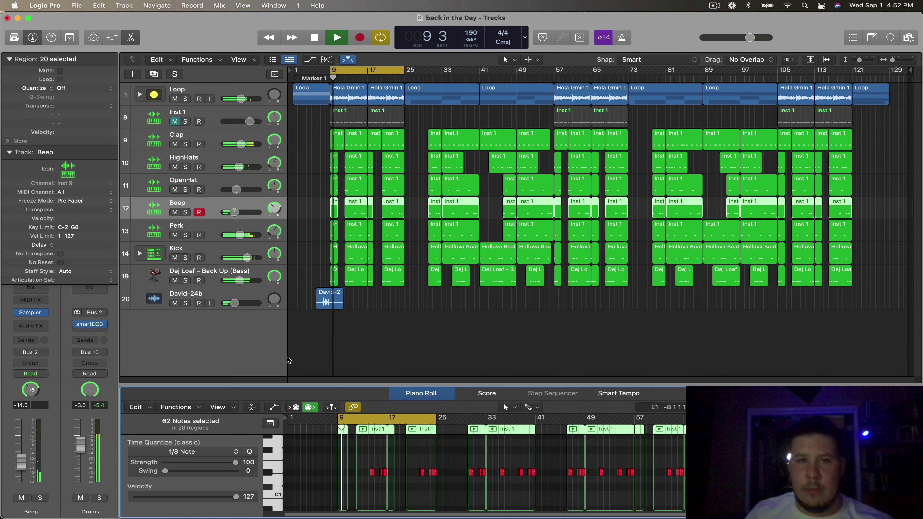
{"action": "left_click", "coordinate": [190, 203]}
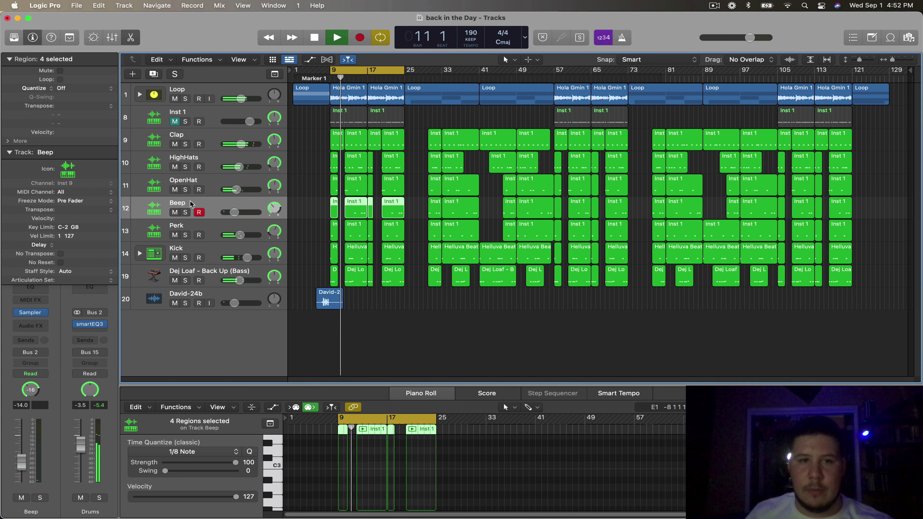
Step: Select all Beep regions across the arrangement and marquee-select their remaining notes in the Piano Roll
{"action": "left_click", "coordinate": [9, 153]}
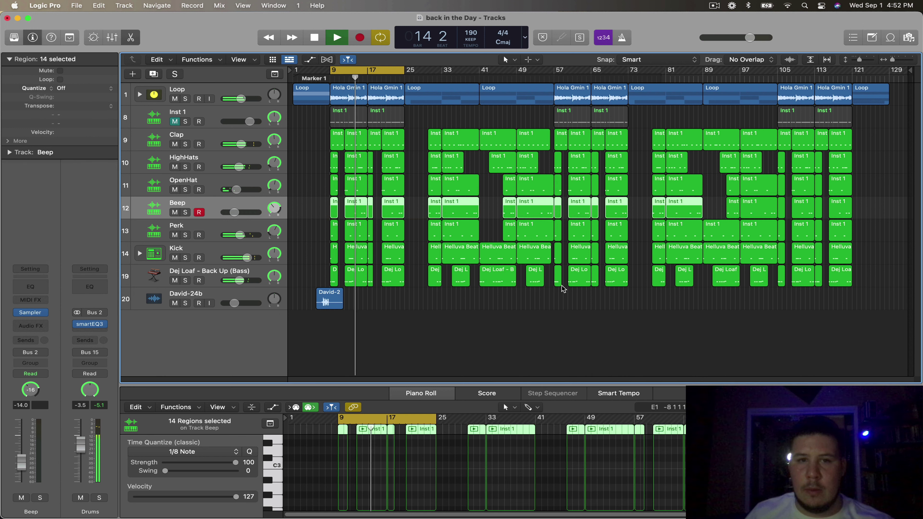
{"action": "left_click", "coordinate": [468, 328]}
{"action": "left_click_drag", "start_coordinate": [295, 210], "coordinate": [885, 212]}
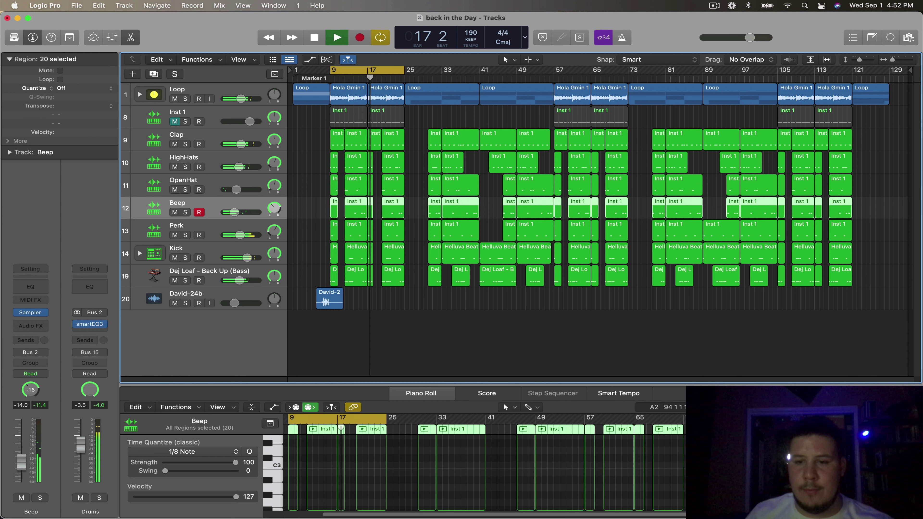
{"action": "scroll", "coordinate": [517, 505], "scroll_direction": "up", "scroll_amount": 2}
{"action": "scroll", "coordinate": [291, 475], "scroll_direction": "left", "scroll_amount": 2}
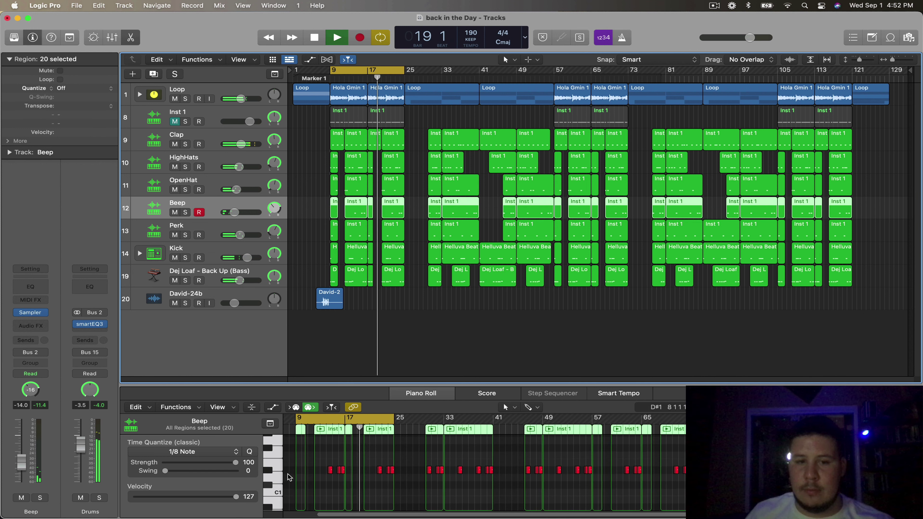
{"action": "left_click_drag", "start_coordinate": [290, 473], "coordinate": [690, 454]}
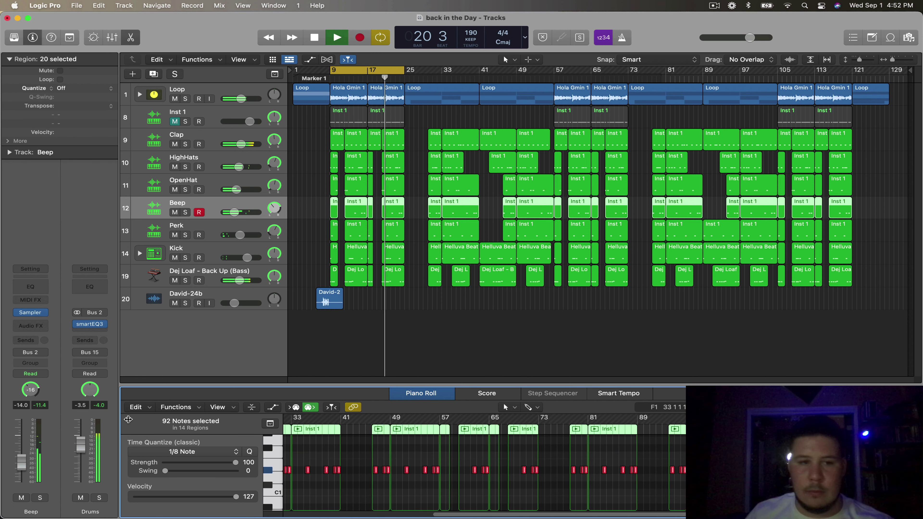
Step: Humanize the selected Beep notes with random position, velocity and length of ±10, resume playback and close the transform
{"action": "key", "text": "space"}
{"action": "left_click", "coordinate": [178, 407]}
{"action": "mouse_move", "coordinate": [313, 484]}
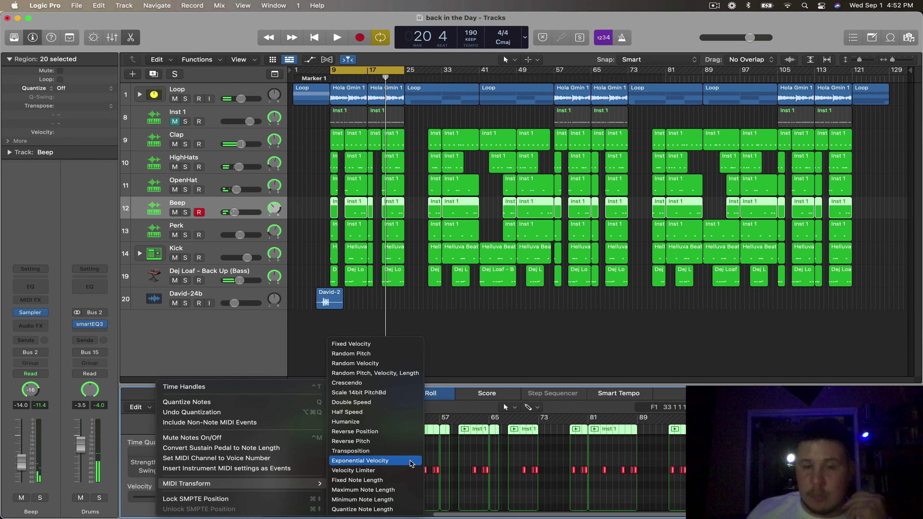
{"action": "left_click", "coordinate": [376, 421]}
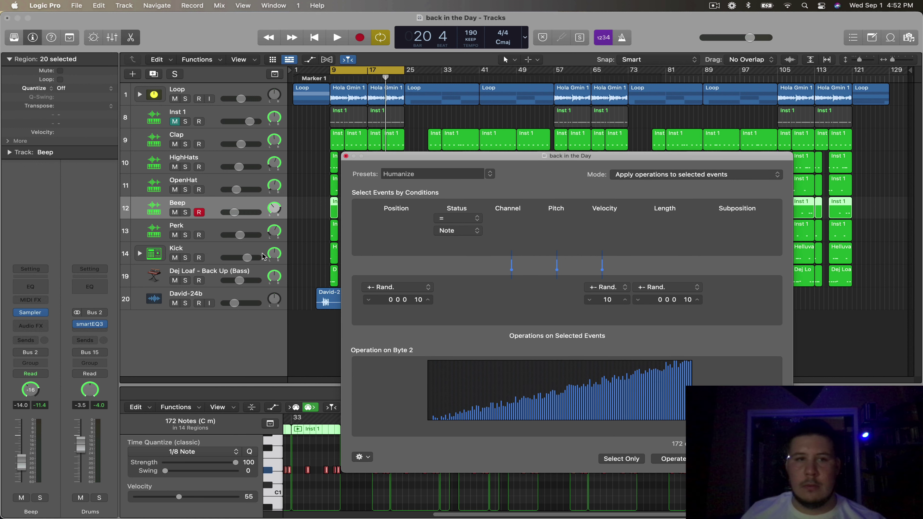
{"action": "key", "text": "space"}
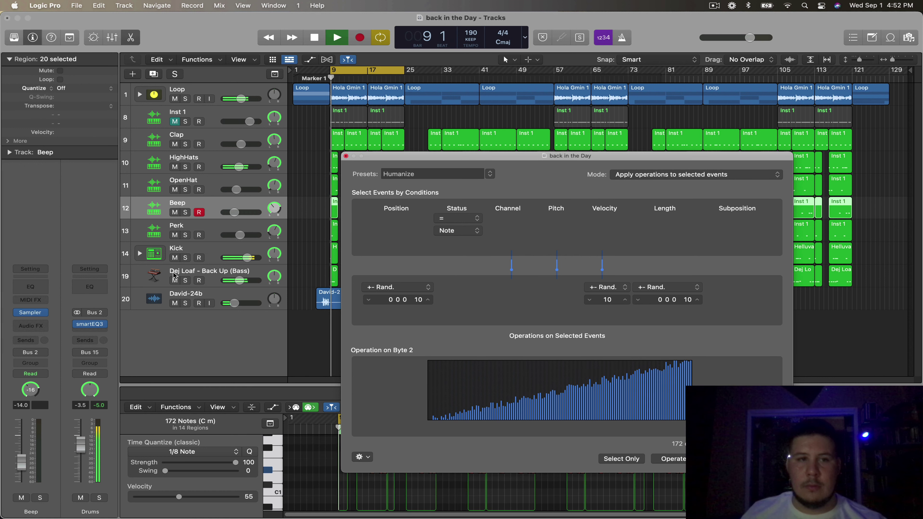
{"action": "left_click", "coordinate": [346, 157]}
Step: Apply a random velocity between 108 and 127 to the selected Beep notes and close the transform
{"action": "left_click", "coordinate": [176, 407]}
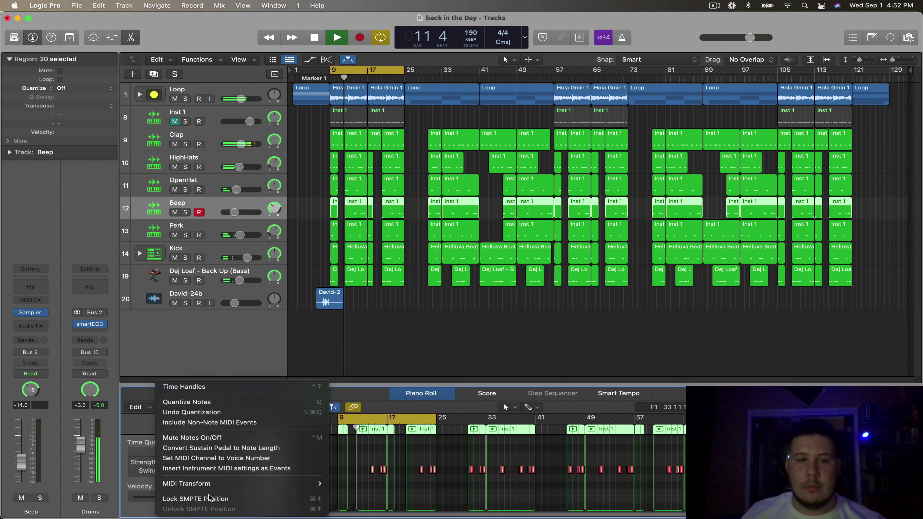
{"action": "mouse_move", "coordinate": [309, 483]}
{"action": "left_click", "coordinate": [378, 364]}
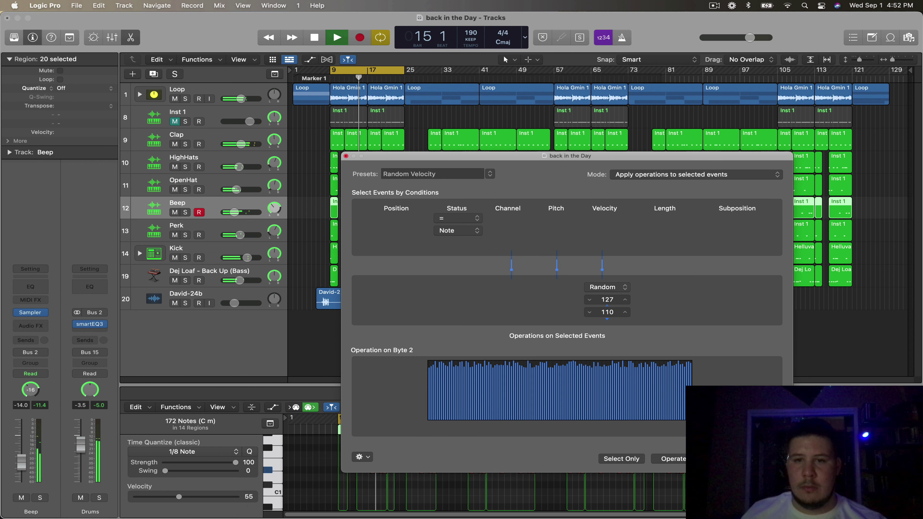
{"action": "left_click_drag", "start_coordinate": [607, 319], "coordinate": [608, 323]}
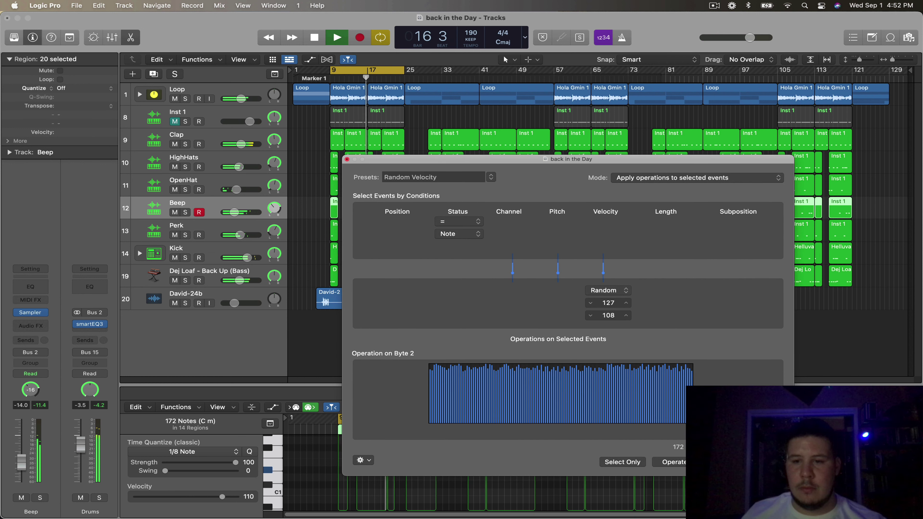
{"action": "left_click", "coordinate": [347, 159]}
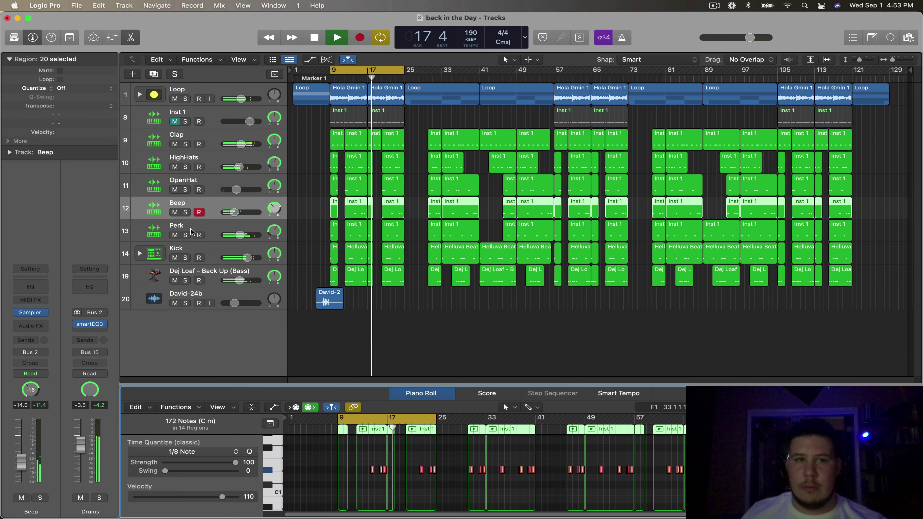
Step: In the Beep Sampler's zone, enable One Shot and Flex, trim the sample end to about 50116 and add a fade-out of about 41830
{"action": "left_click", "coordinate": [213, 206]}
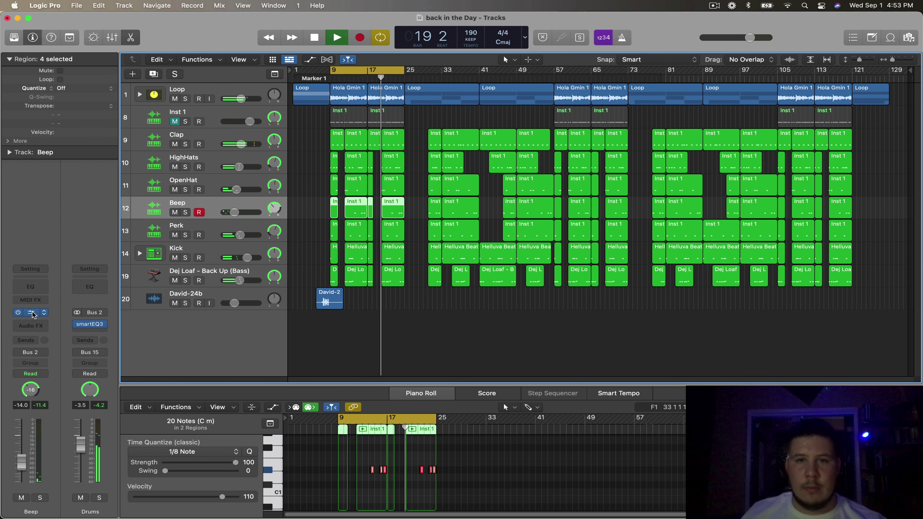
{"action": "left_click", "coordinate": [31, 312]}
{"action": "left_click", "coordinate": [632, 180]}
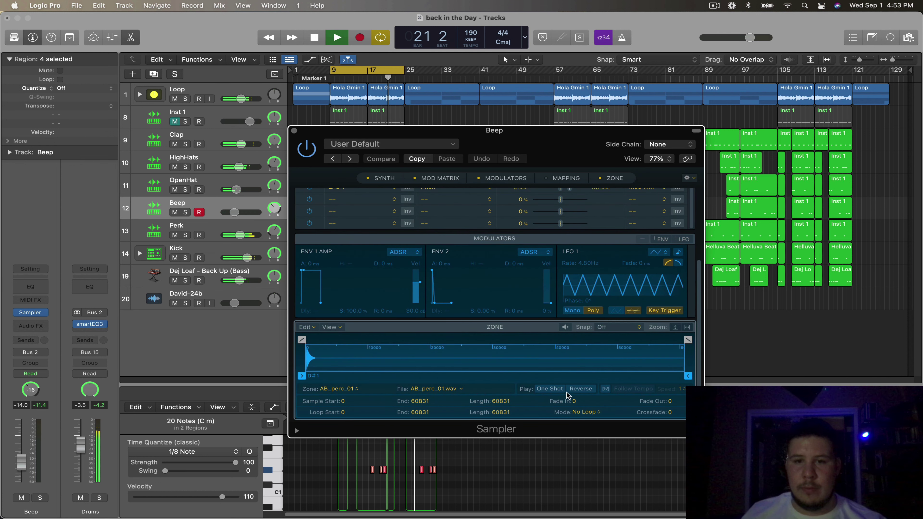
{"action": "left_click", "coordinate": [605, 389]}
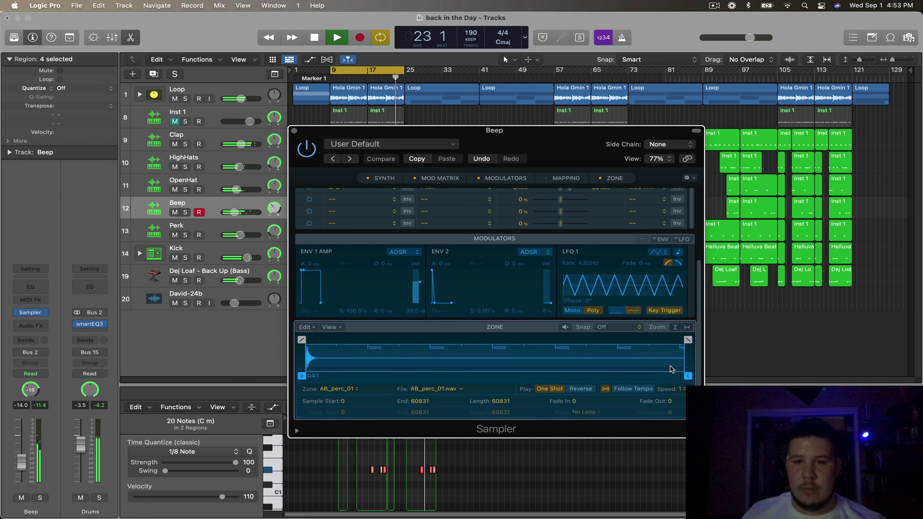
{"action": "left_click_drag", "start_coordinate": [633, 343], "coordinate": [352, 338]}
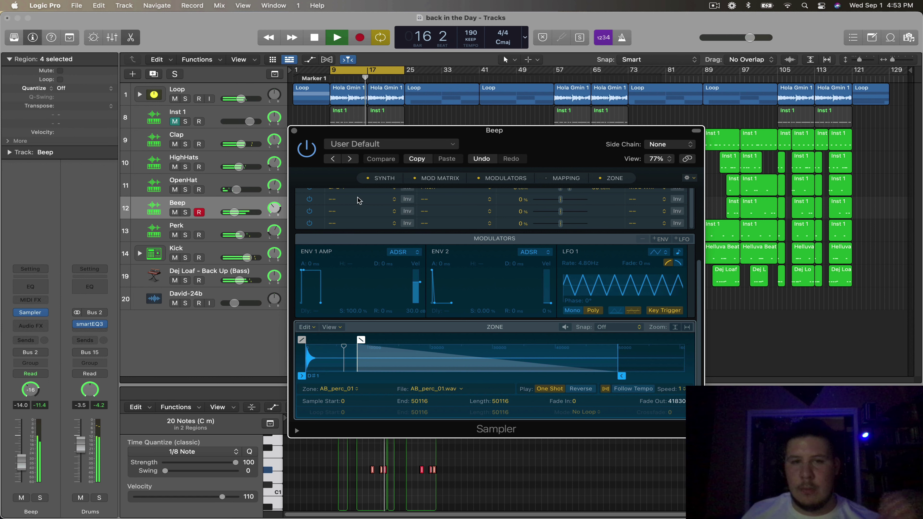
{"action": "left_click", "coordinate": [294, 131]}
Step: Select all Perk regions across the arrangement, enlarge the Piano Roll and select all their notes
{"action": "left_click", "coordinate": [314, 237]}
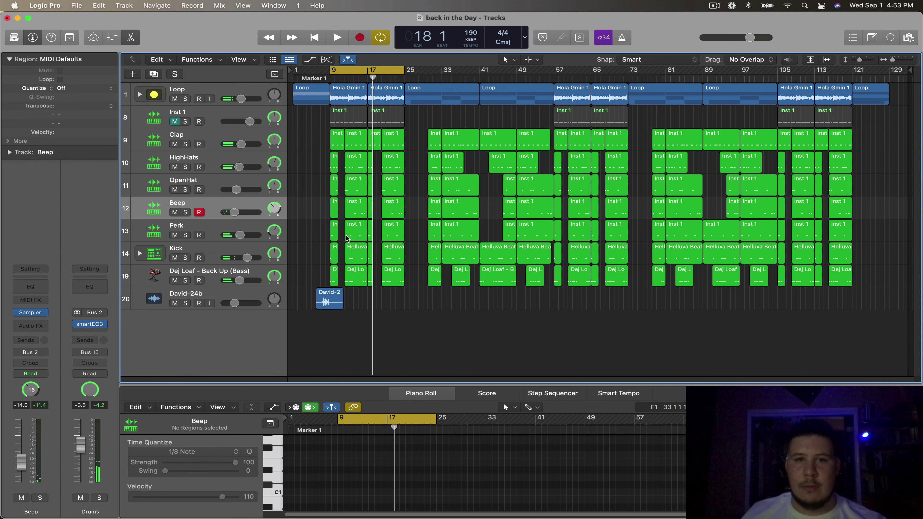
{"action": "left_click_drag", "start_coordinate": [312, 234], "coordinate": [850, 239]}
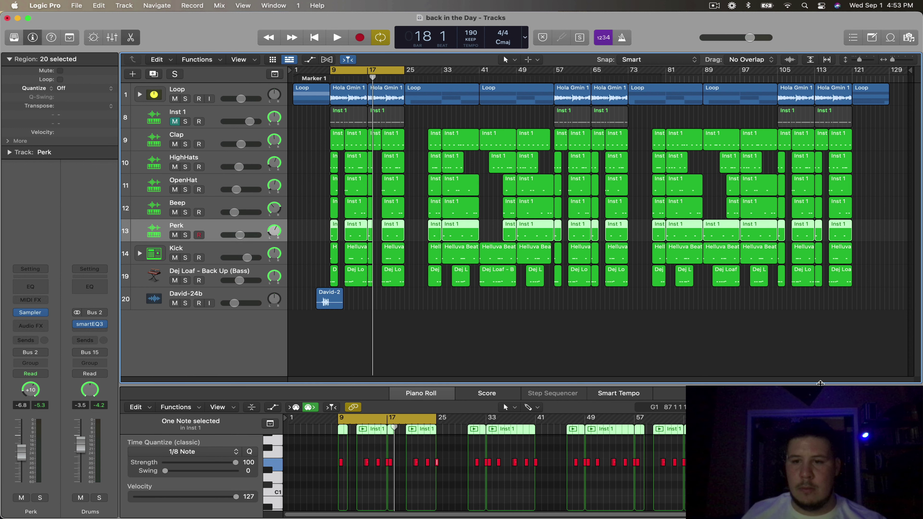
{"action": "left_click_drag", "start_coordinate": [820, 383], "coordinate": [820, 316]}
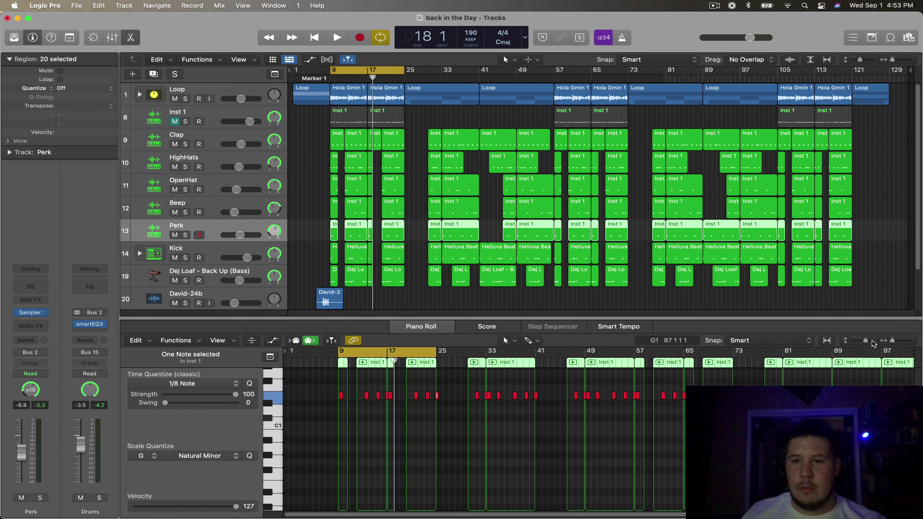
{"action": "scroll", "coordinate": [545, 425], "scroll_direction": "up", "scroll_amount": 1}
{"action": "left_click_drag", "start_coordinate": [309, 410], "coordinate": [921, 397]}
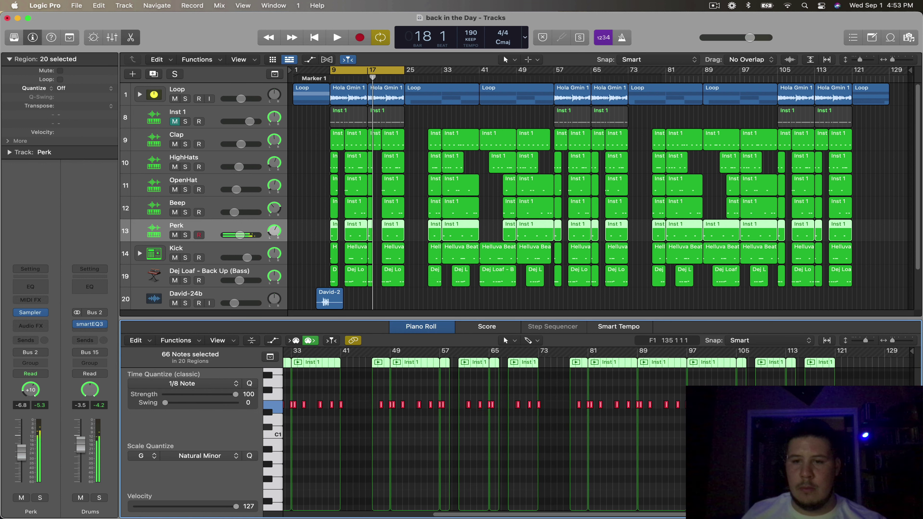
Step: Humanize the selected Perk notes with random position, velocity and length of ±10 and close the transform
{"action": "left_click", "coordinate": [176, 340]}
{"action": "mouse_move", "coordinate": [236, 449]}
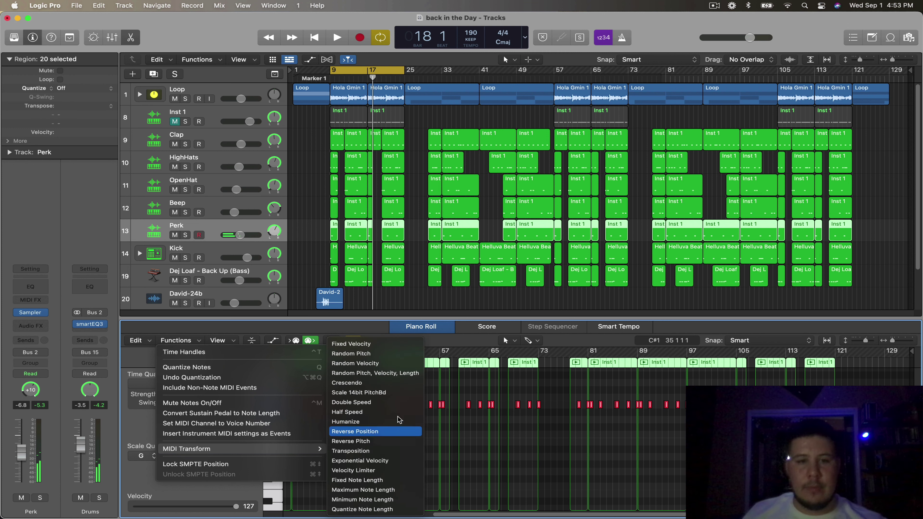
{"action": "left_click", "coordinate": [393, 422]}
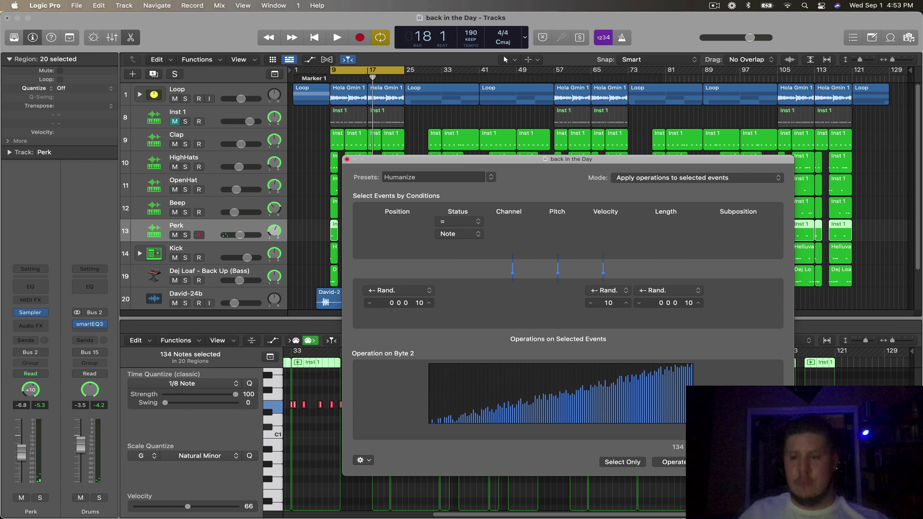
{"action": "left_click", "coordinate": [346, 159]}
Step: Apply a random velocity between 113 and 127 to the Perk notes, start playback and close the transform
{"action": "left_click", "coordinate": [176, 340]}
{"action": "mouse_move", "coordinate": [237, 448]}
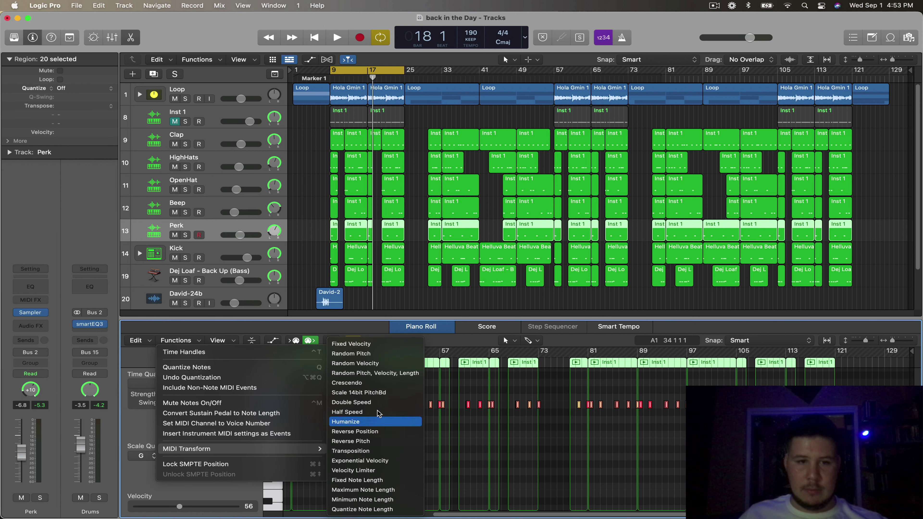
{"action": "left_click", "coordinate": [374, 362]}
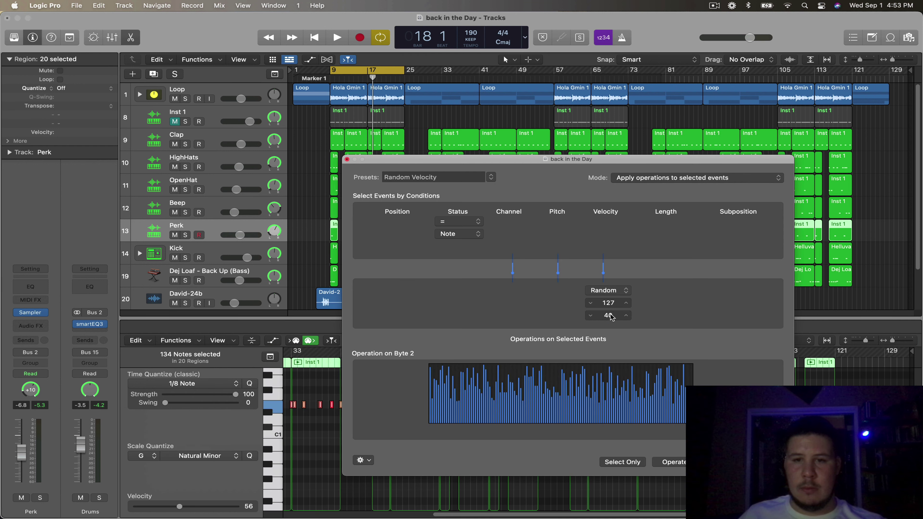
{"action": "left_click_drag", "start_coordinate": [610, 314], "coordinate": [609, 295]}
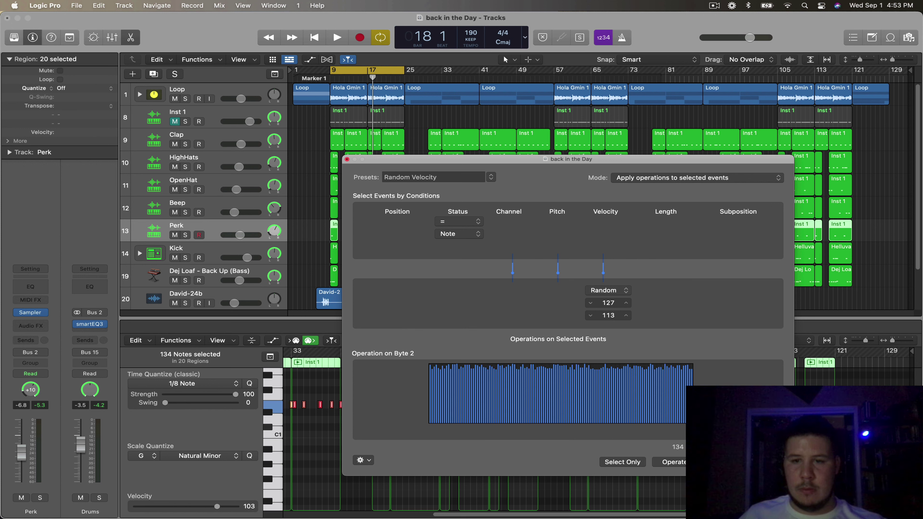
{"action": "left_click", "coordinate": [818, 414]}
{"action": "key", "text": "space"}
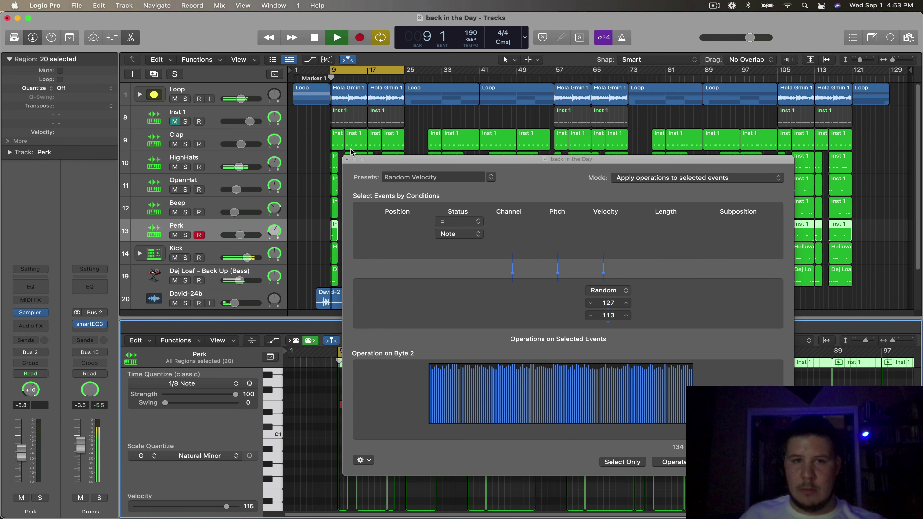
{"action": "left_click", "coordinate": [347, 159]}
Step: In the Perk Sampler's zone, enable One Shot and Flex, add a fade-out of about 20091 and close the Sampler
{"action": "left_click_drag", "start_coordinate": [307, 241], "coordinate": [859, 240]}
{"action": "left_click", "coordinate": [163, 219]}
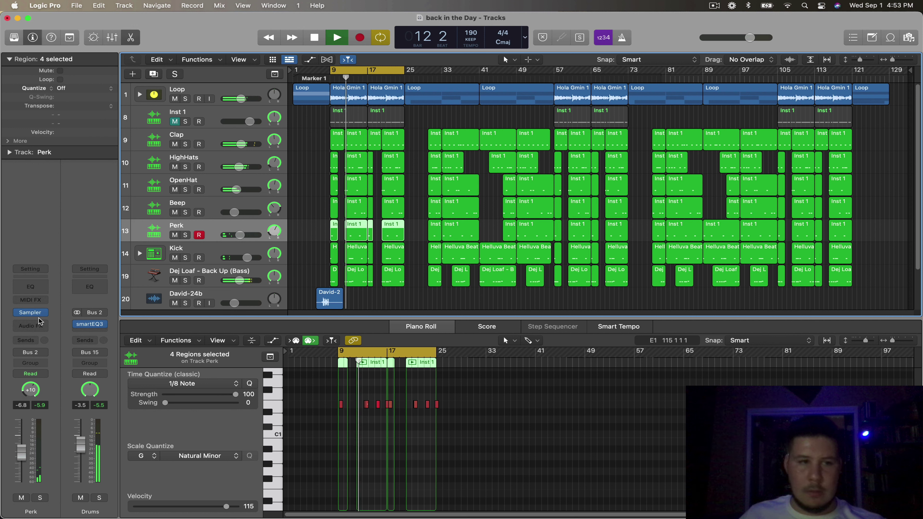
{"action": "left_click", "coordinate": [32, 316]}
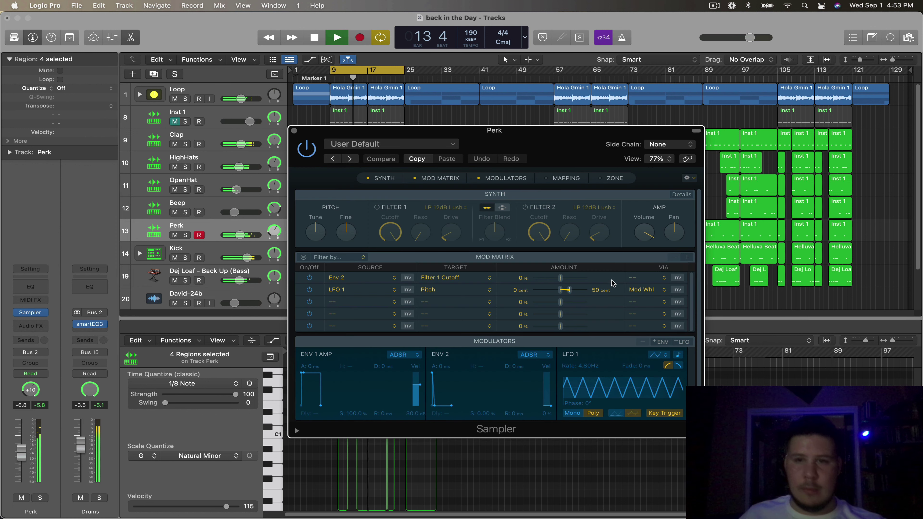
{"action": "left_click", "coordinate": [617, 180]}
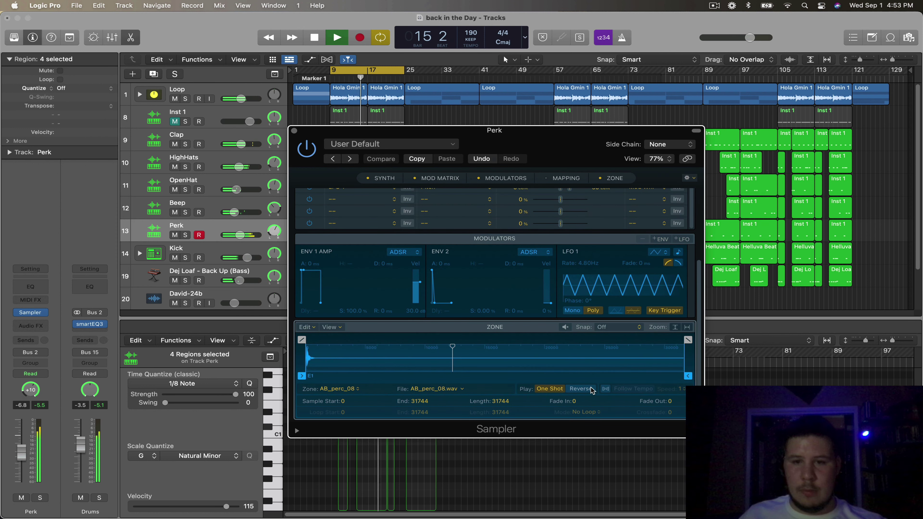
{"action": "left_click_drag", "start_coordinate": [578, 337], "coordinate": [447, 339]}
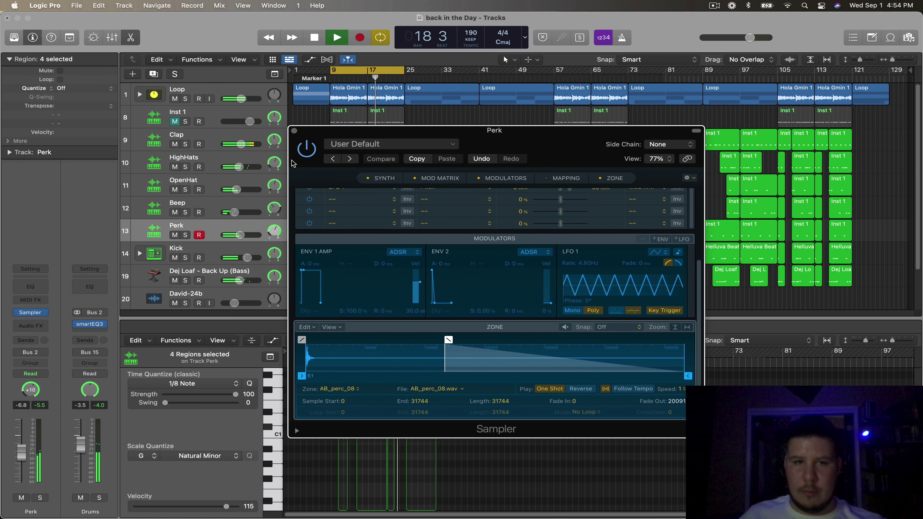
{"action": "left_click", "coordinate": [293, 130]}
{"action": "left_click", "coordinate": [313, 200]}
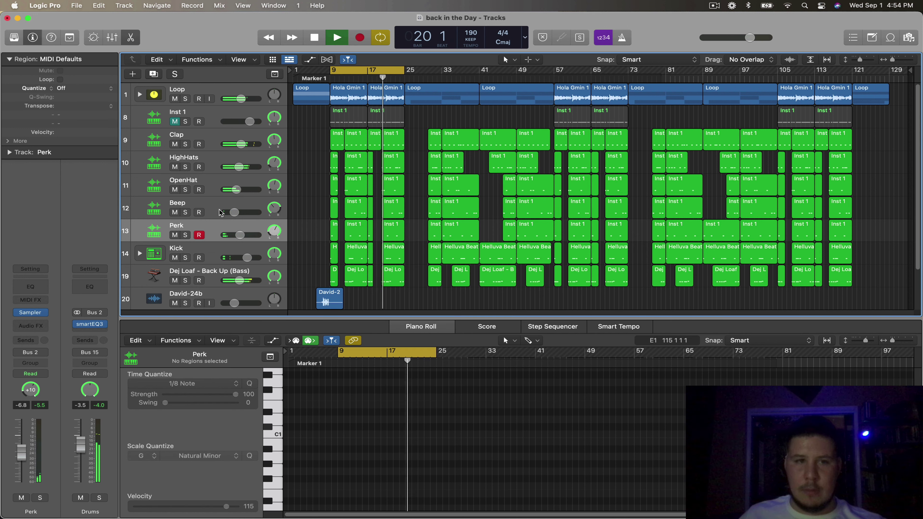
Step: Show the Mixer, stop playback and insert smartEQ3 as an audio effect on the OpenHat channel
{"action": "left_click", "coordinate": [107, 38]}
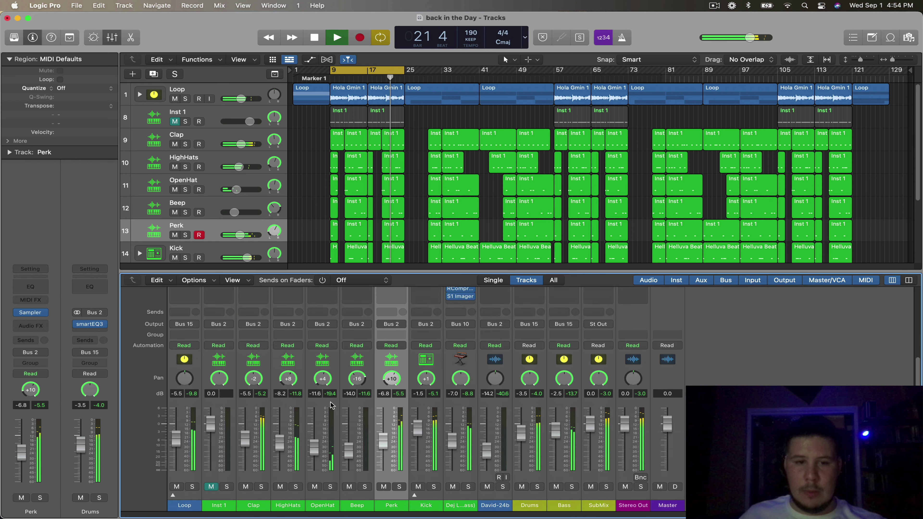
{"action": "key", "text": "space"}
{"action": "left_click", "coordinate": [322, 368]}
{"action": "scroll", "coordinate": [322, 367], "scroll_direction": "up", "scroll_amount": 4}
{"action": "left_click", "coordinate": [322, 334]}
{"action": "mouse_move", "coordinate": [363, 359]}
{"action": "left_click", "coordinate": [418, 361]}
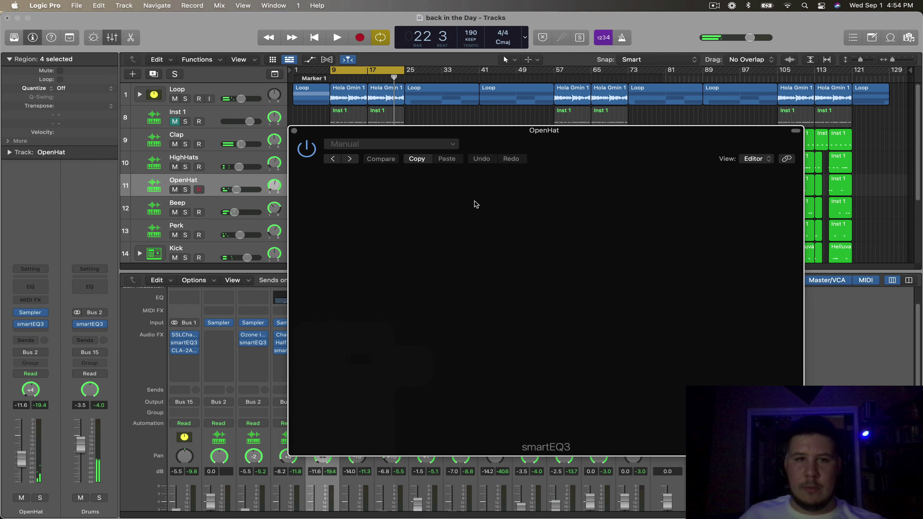
Step: Have smartEQ3 learn the OpenHat signal during playback with the Universal profile, and move the plug-in window aside
{"action": "left_click", "coordinate": [437, 199]}
{"action": "key", "text": "space"}
{"action": "left_click", "coordinate": [483, 198]}
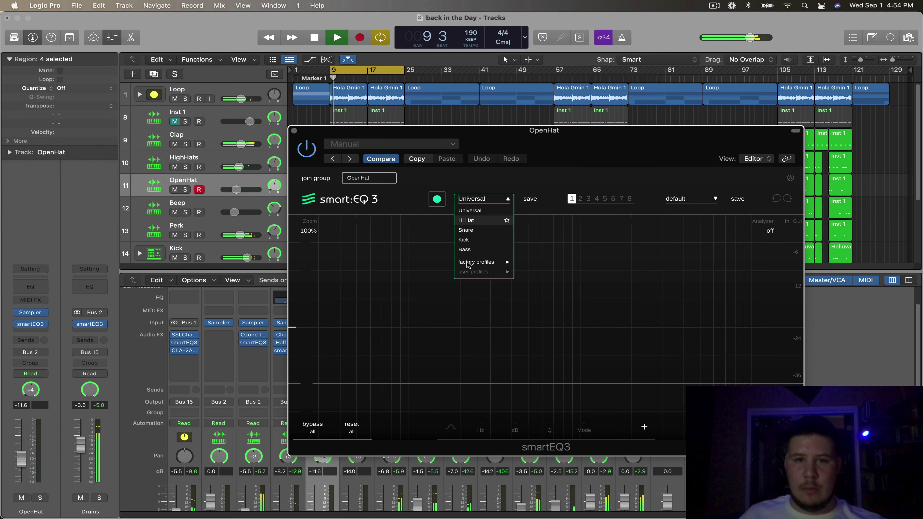
{"action": "mouse_move", "coordinate": [491, 259]}
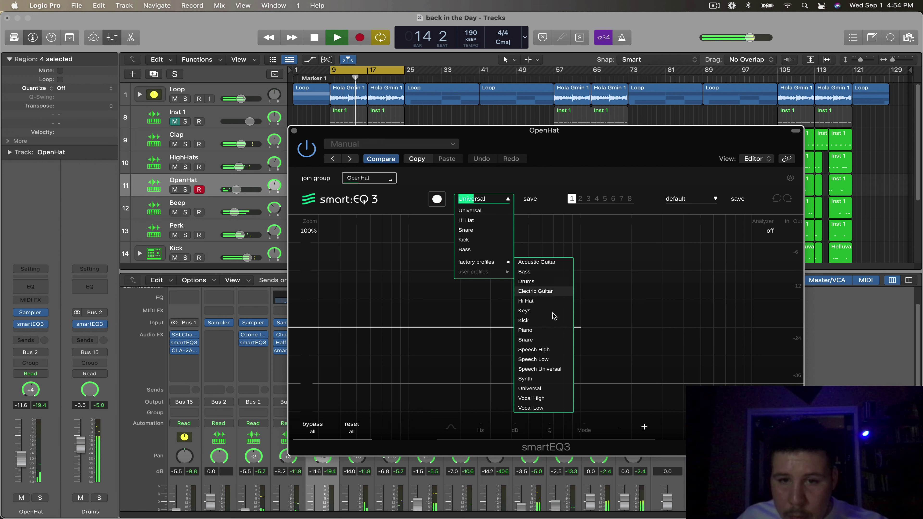
{"action": "left_click", "coordinate": [548, 388]}
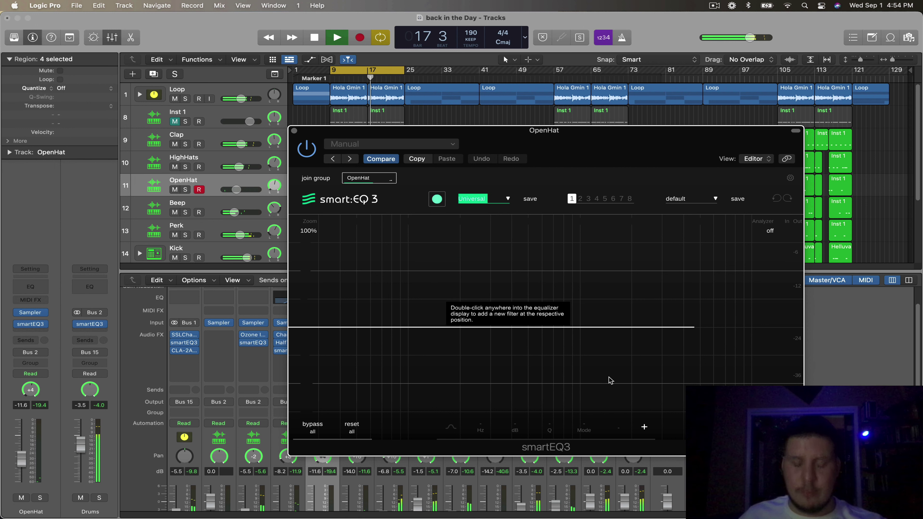
{"action": "left_click_drag", "start_coordinate": [564, 134], "coordinate": [509, 96]}
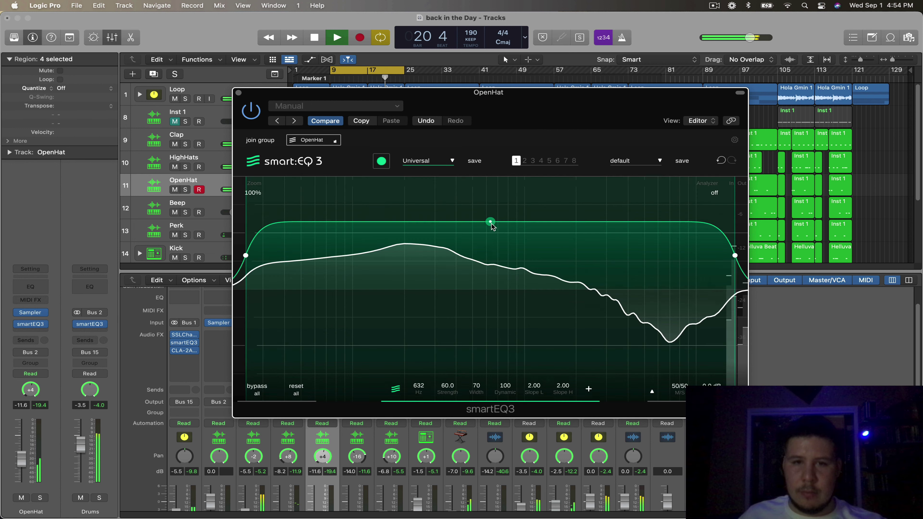
Step: Turn on the analyzer, limit the OpenHat smart filter to width 12 centred at 5.0 kHz with strength 9.0, and close smartEQ3
{"action": "left_click_drag", "start_coordinate": [490, 255], "coordinate": [495, 282]}
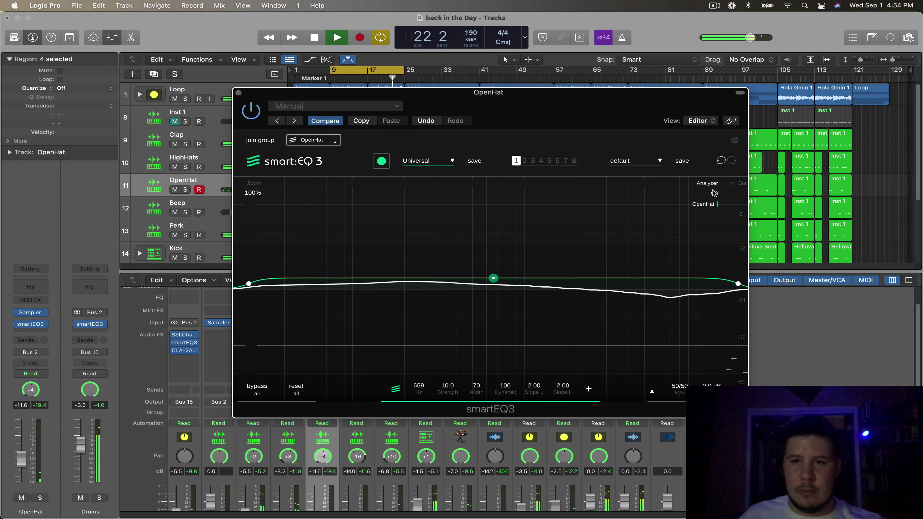
{"action": "left_click", "coordinate": [714, 193]}
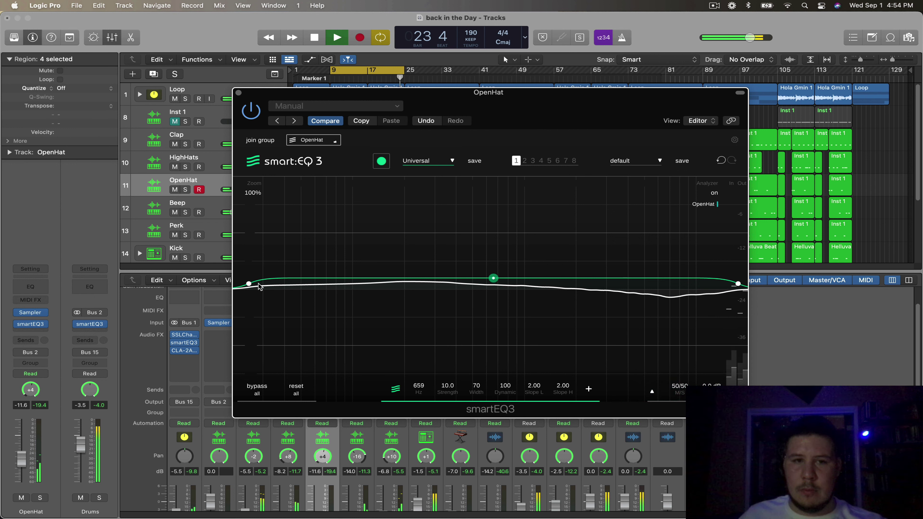
{"action": "left_click_drag", "start_coordinate": [249, 284], "coordinate": [570, 271]}
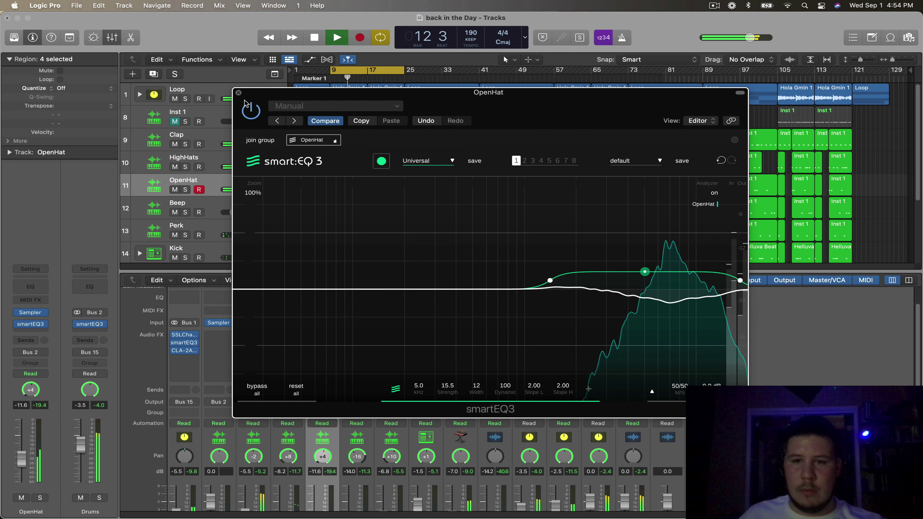
{"action": "left_click_drag", "start_coordinate": [649, 275], "coordinate": [650, 282]}
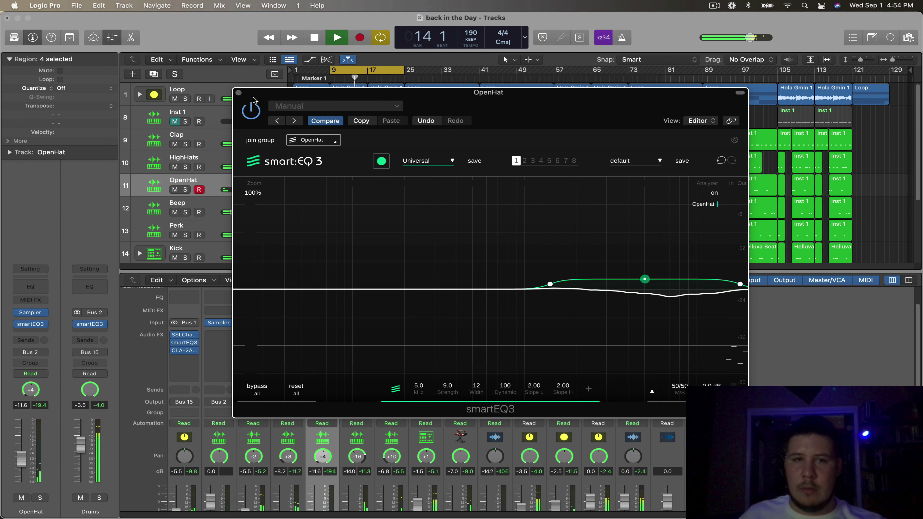
{"action": "left_click", "coordinate": [239, 94]}
Step: Stop playback and insert a stereo Ozone Imager 2 after smartEQ3 on the OpenHat channel
{"action": "left_click", "coordinate": [205, 160]}
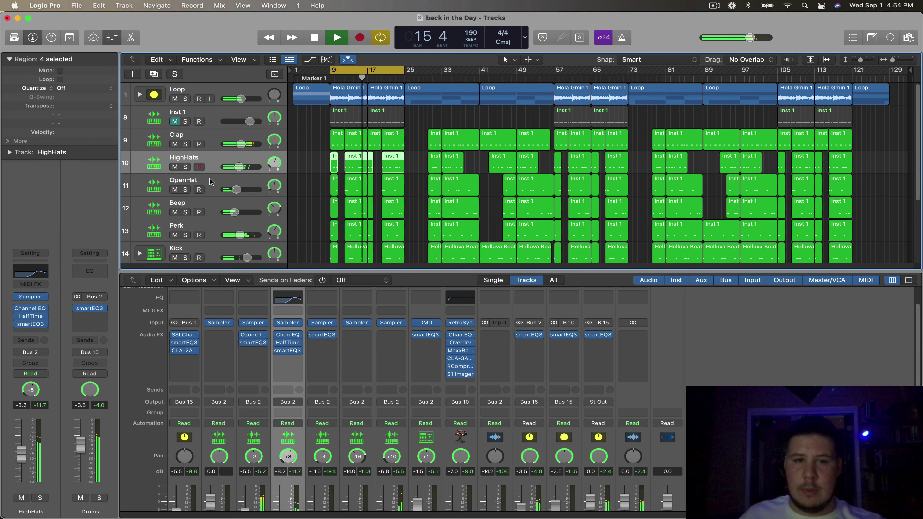
{"action": "left_click", "coordinate": [206, 187]}
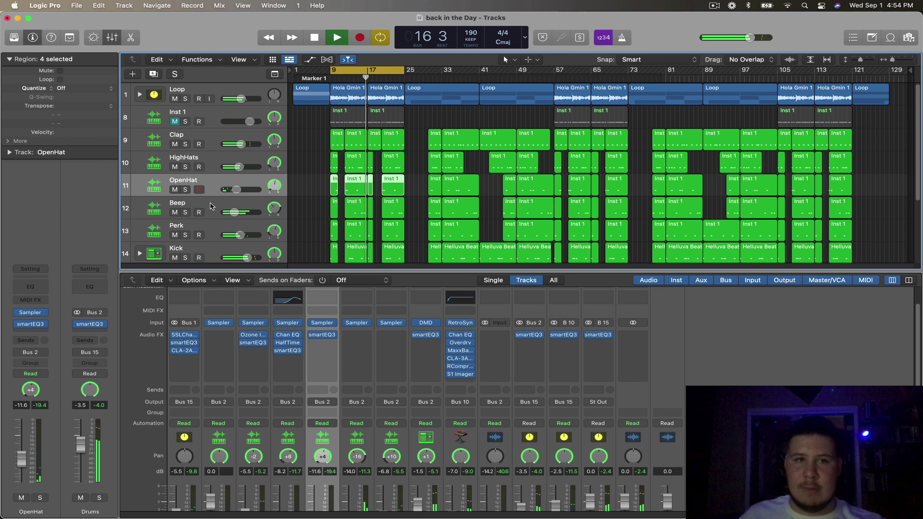
{"action": "key", "text": "space"}
{"action": "left_click", "coordinate": [323, 335]}
{"action": "mouse_move", "coordinate": [363, 396]}
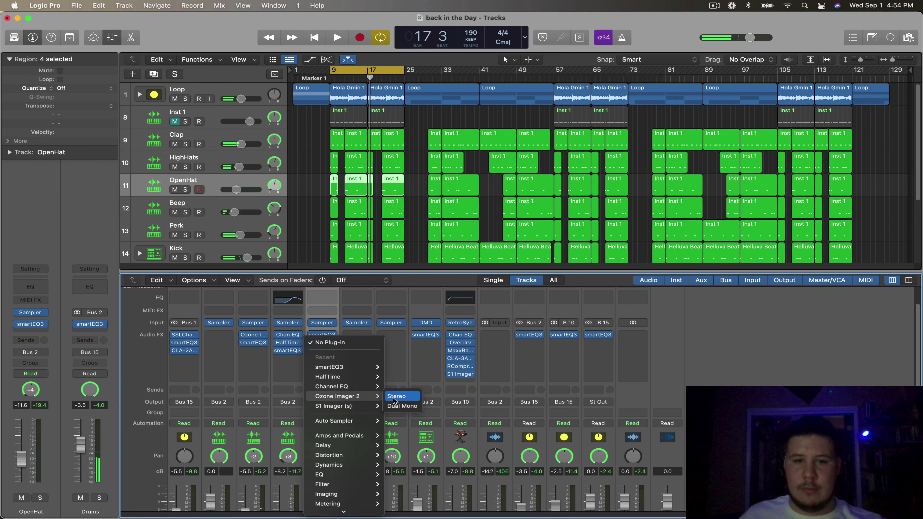
{"action": "left_click", "coordinate": [403, 395]}
Step: Widen the OpenHat to 32% with Stereoize enabled at 8.8 ms in mode II, and close Ozone Imager 2
{"action": "left_click", "coordinate": [623, 202]}
{"action": "key", "text": "space"}
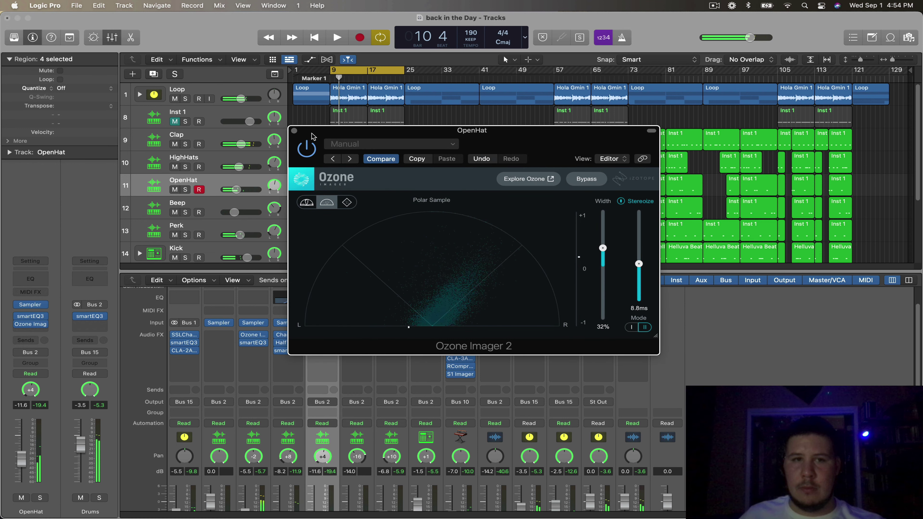
{"action": "left_click", "coordinate": [294, 130]}
{"action": "key", "text": "space"}
Step: Insert a stereo smartEQ3 on the Beep channel and have it learn the signal during playback with the Universal profile
{"action": "left_click", "coordinate": [230, 155]}
{"action": "left_click", "coordinate": [203, 183]}
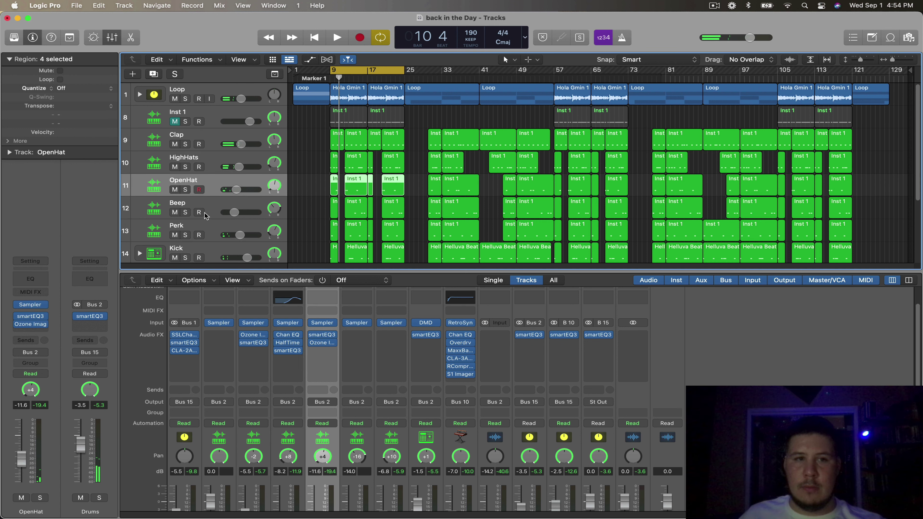
{"action": "left_click", "coordinate": [206, 205]}
{"action": "key", "text": "space"}
{"action": "left_click", "coordinate": [355, 335]}
{"action": "mouse_move", "coordinate": [369, 369]}
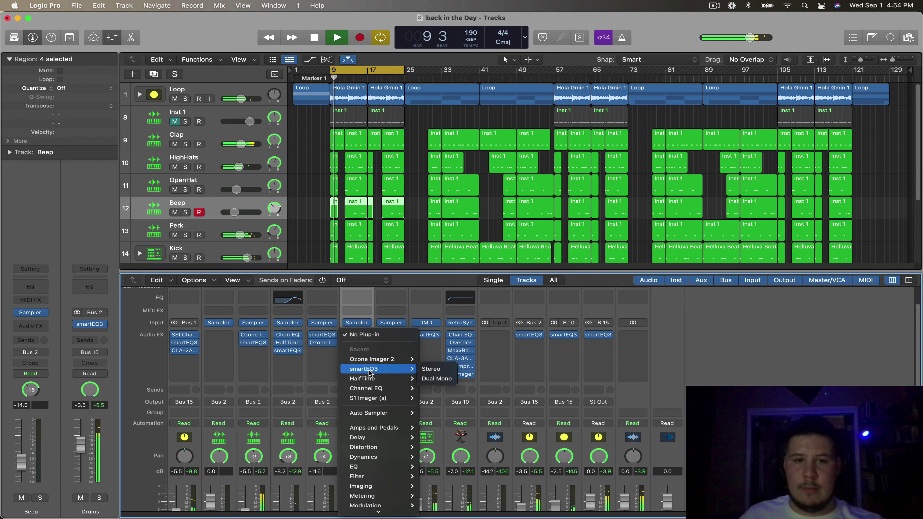
{"action": "left_click", "coordinate": [445, 371]}
{"action": "left_click", "coordinate": [438, 199]}
{"action": "left_click_drag", "start_coordinate": [569, 149], "coordinate": [510, 227]}
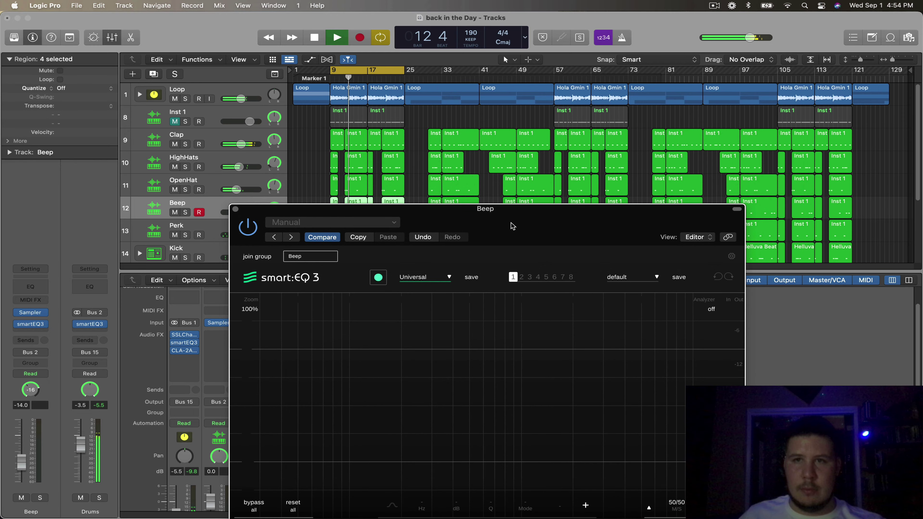
{"action": "left_click", "coordinate": [717, 5]}
{"action": "left_click", "coordinate": [667, 15]}
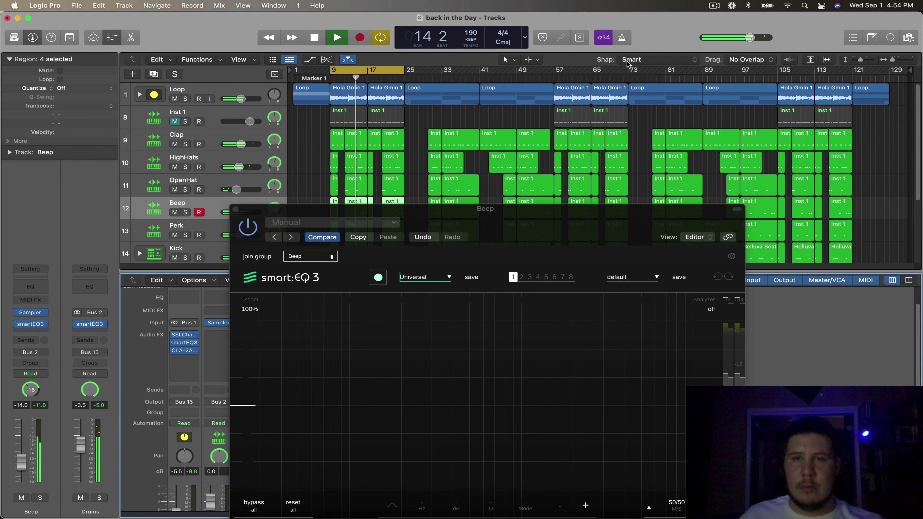
{"action": "left_click_drag", "start_coordinate": [542, 210], "coordinate": [528, 163]}
{"action": "left_click", "coordinate": [713, 7]}
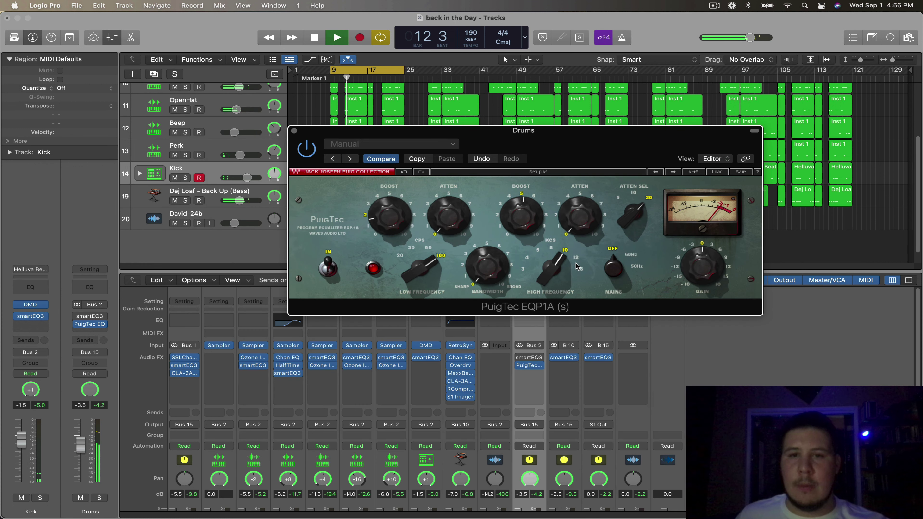
Step: Set the Drums PuigTec EQP1A to boost about 3 at 100 CPS in the lows and about 3 at 8 KCS in the highs
{"action": "left_click", "coordinate": [576, 258]}
{"action": "left_click_drag", "start_coordinate": [572, 149], "coordinate": [526, 86]}
{"action": "left_click_drag", "start_coordinate": [519, 189], "coordinate": [503, 184]}
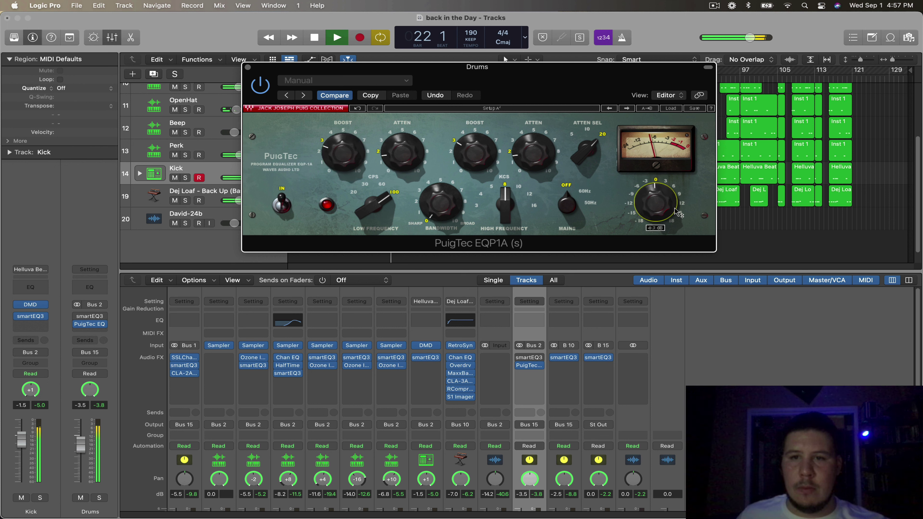
Step: Lower the PuigTec EQP1A gain to about -3, compare the drums with the plug-in bypassed, and close it
{"action": "key", "text": "space"}
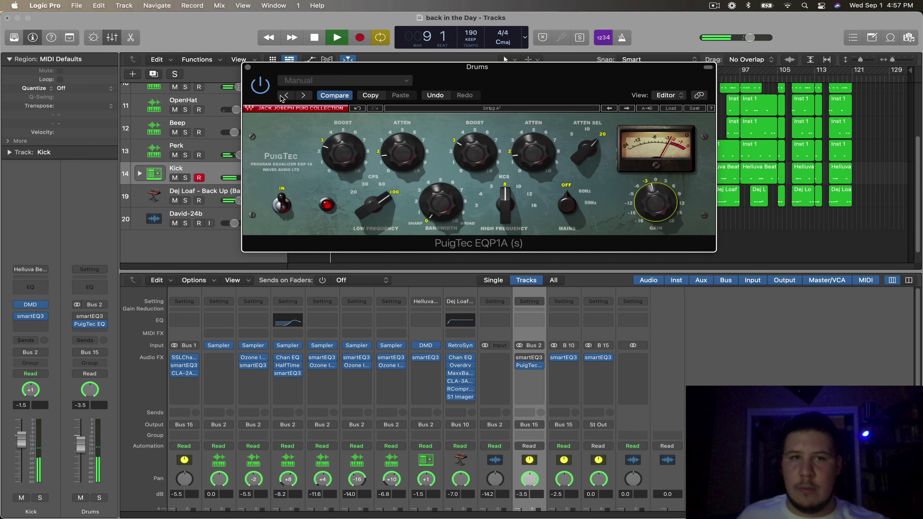
{"action": "left_click", "coordinate": [260, 84]}
{"action": "key", "text": "space"}
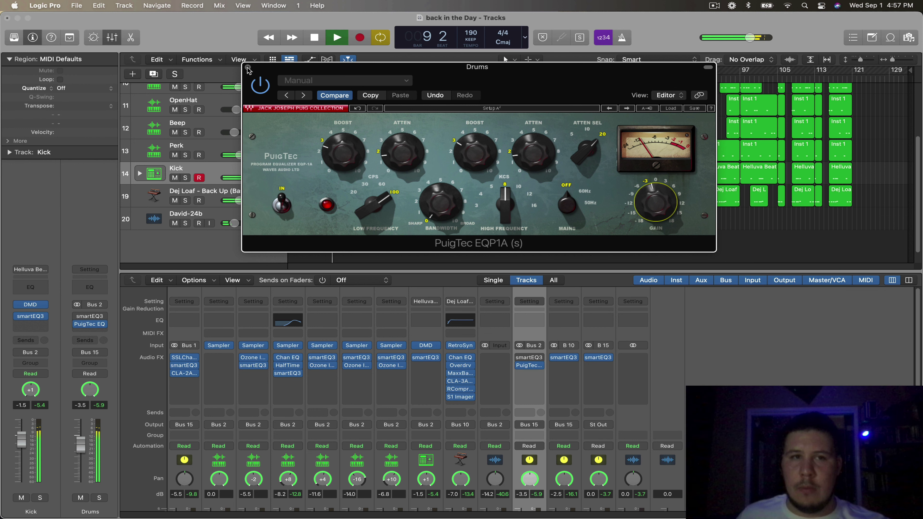
{"action": "left_click", "coordinate": [247, 69]}
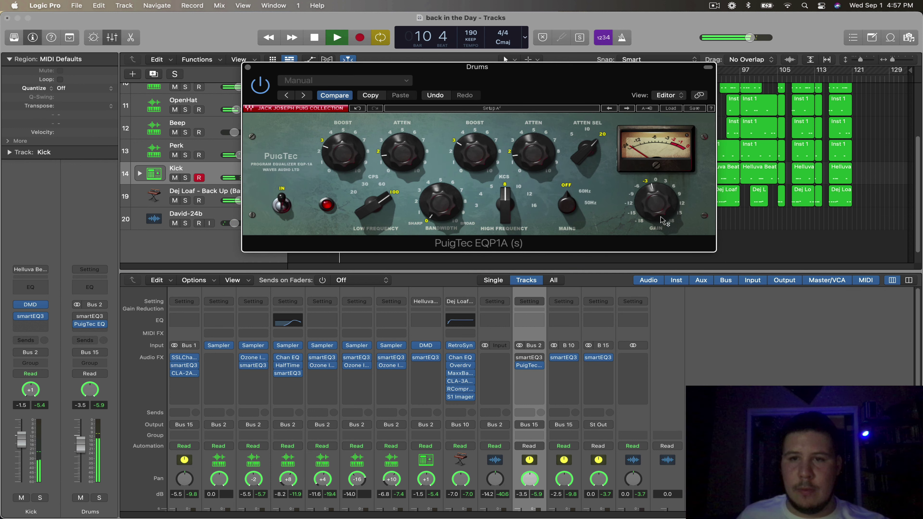
{"action": "left_click", "coordinate": [247, 68]}
Step: Insert the Waves SSLComp (s) compressor after the PuigTec EQ on the Drums channel
{"action": "left_click", "coordinate": [529, 374]}
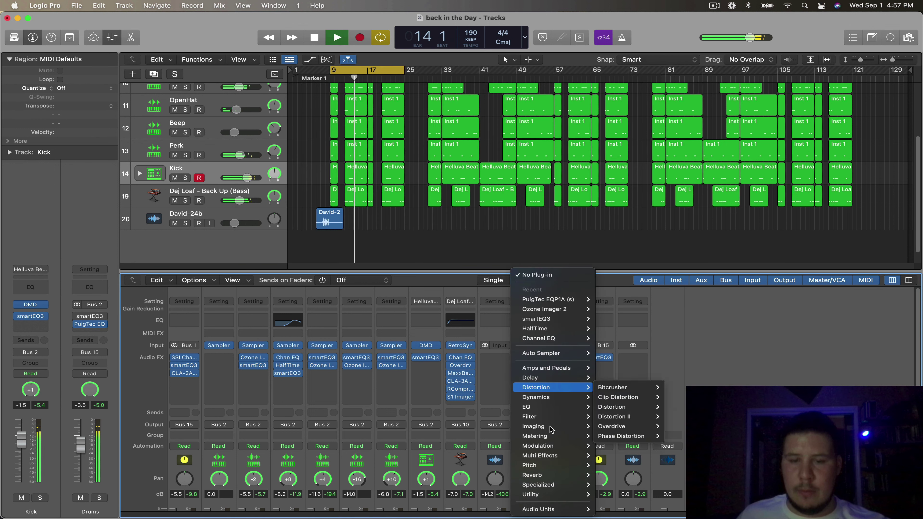
{"action": "mouse_move", "coordinate": [541, 509]}
{"action": "mouse_move", "coordinate": [611, 509]}
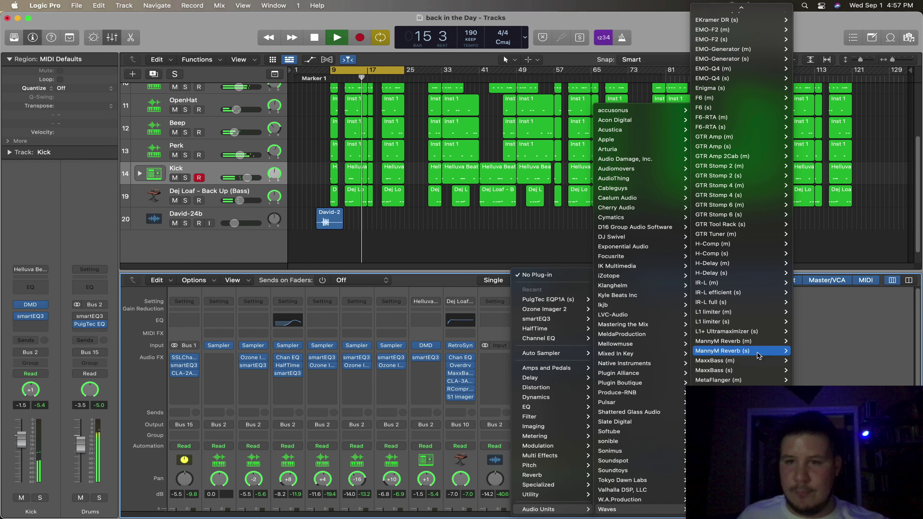
{"action": "scroll", "coordinate": [759, 404], "scroll_direction": "down", "scroll_amount": 20}
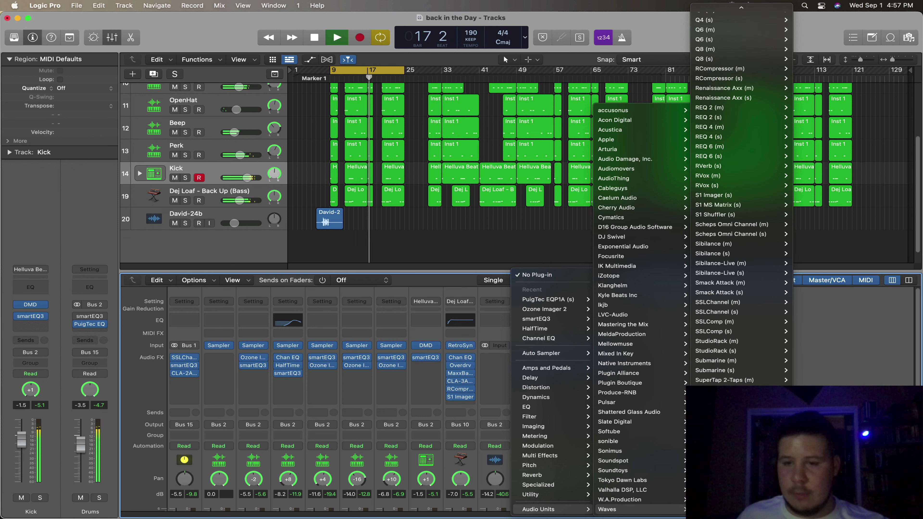
{"action": "scroll", "coordinate": [759, 403], "scroll_direction": "down", "scroll_amount": 5}
{"action": "left_click", "coordinate": [723, 207]}
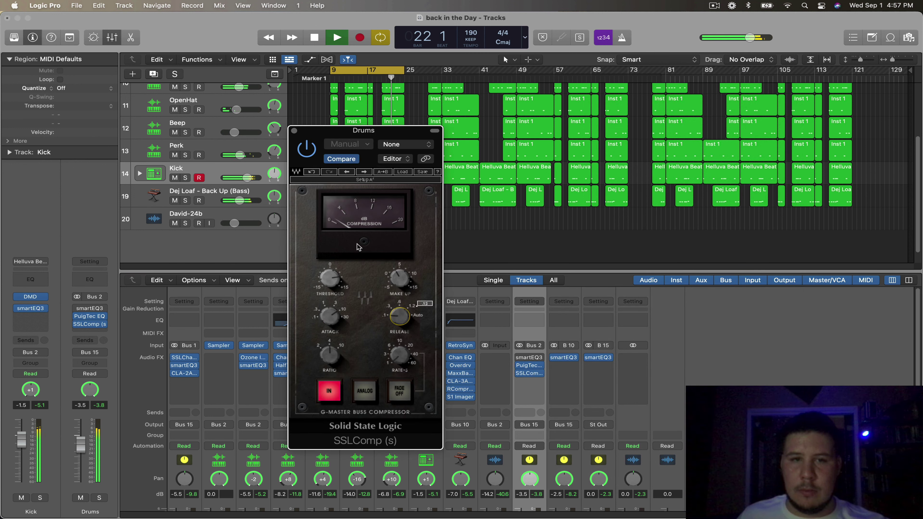
Step: Raise the SSLComp threshold on the Drums channel, compare playback with the compressor bypassed, and close it
{"action": "key", "text": "space"}
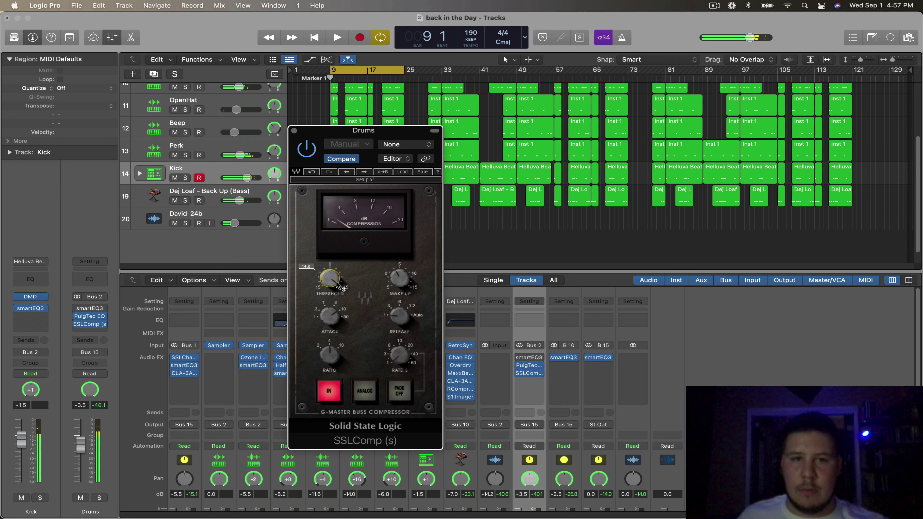
{"action": "key", "text": "space"}
{"action": "key", "text": "space"}
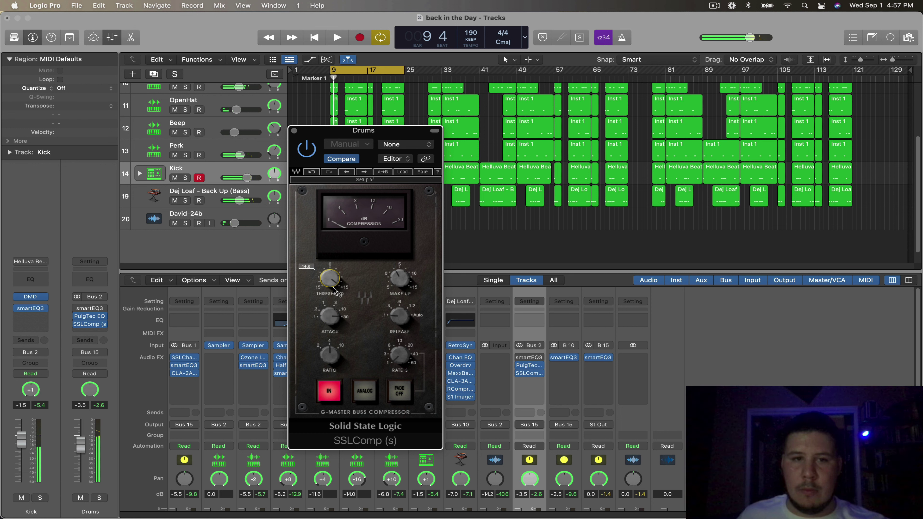
{"action": "key", "text": "space"}
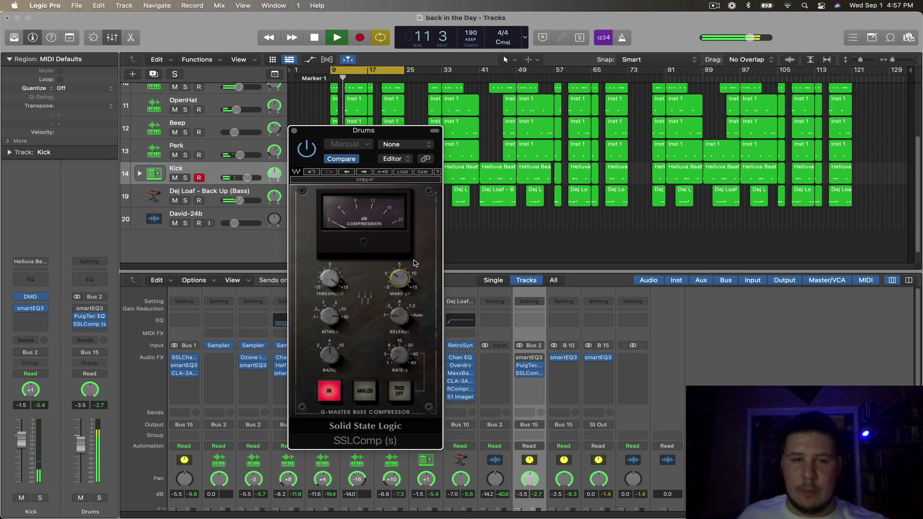
{"action": "left_click_drag", "start_coordinate": [365, 135], "coordinate": [365, 126]}
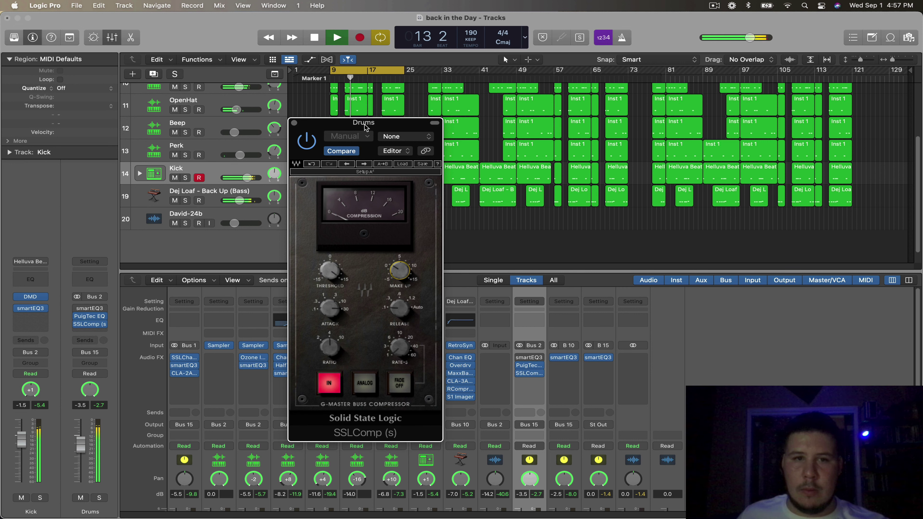
{"action": "key", "text": "space"}
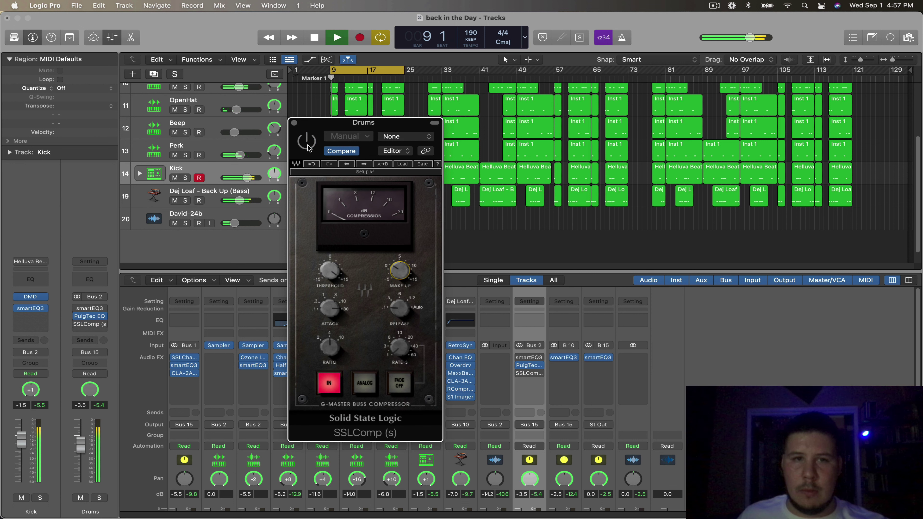
{"action": "left_click", "coordinate": [294, 123]}
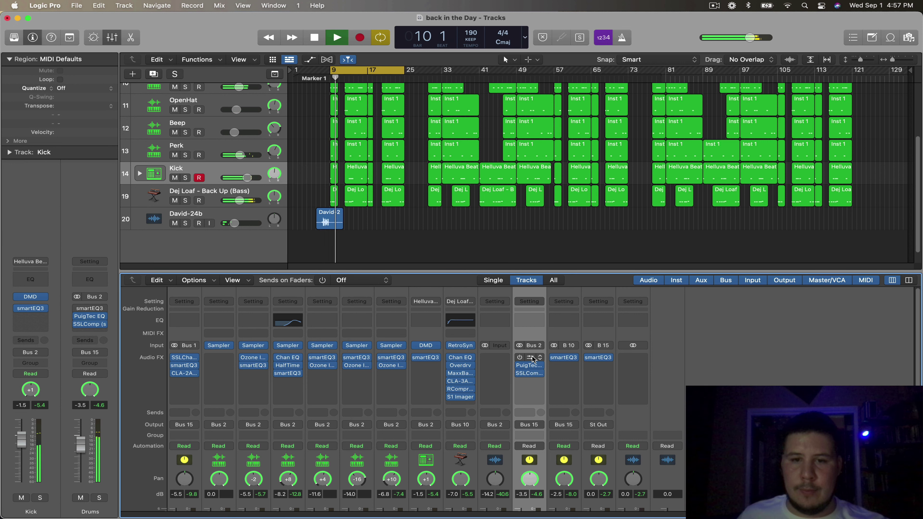
Step: Move smartEQ3 below SSLComp in the Drums channel's audio effects and open it
{"action": "left_click_drag", "start_coordinate": [532, 385], "coordinate": [520, 383]}
{"action": "left_click", "coordinate": [530, 382]}
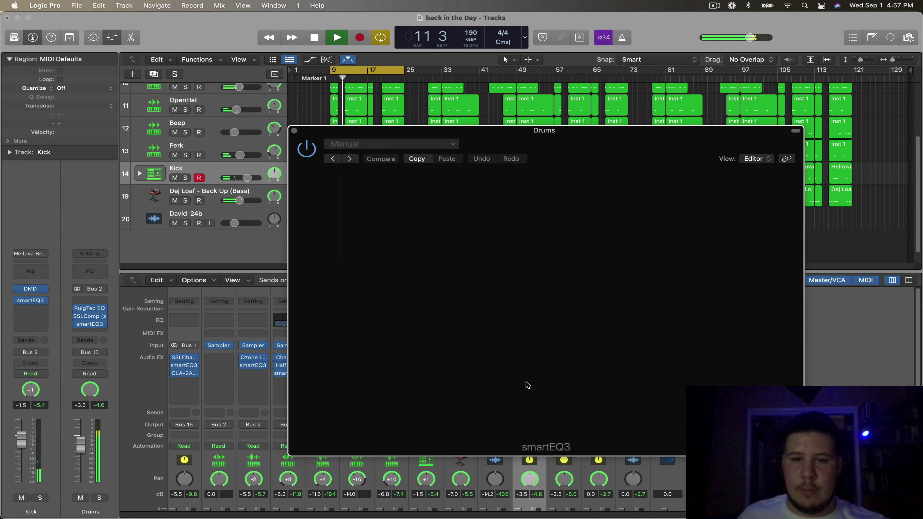
Step: Relearn the Drums signal in smartEQ3 with the Drums profile and set the smart filter's strength to 17.5
{"action": "left_click_drag", "start_coordinate": [506, 120], "coordinate": [475, 167]}
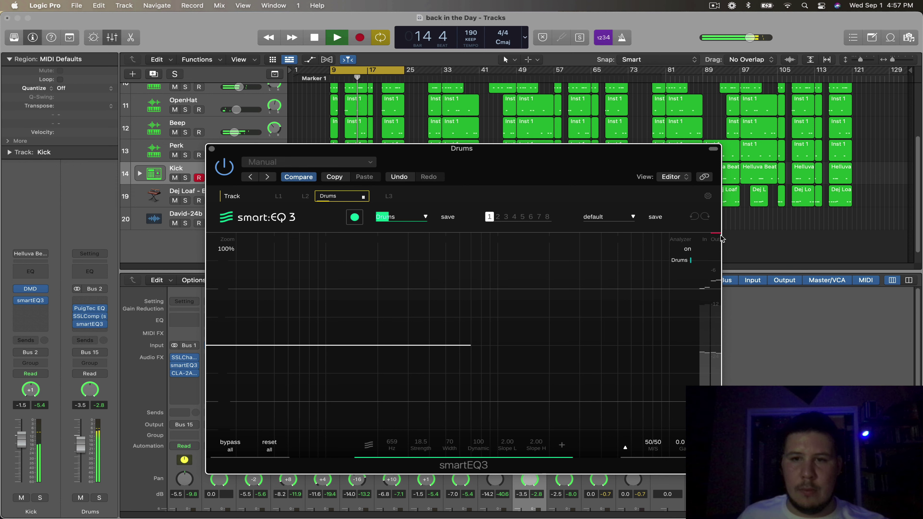
{"action": "left_click_drag", "start_coordinate": [583, 156], "coordinate": [576, 132]}
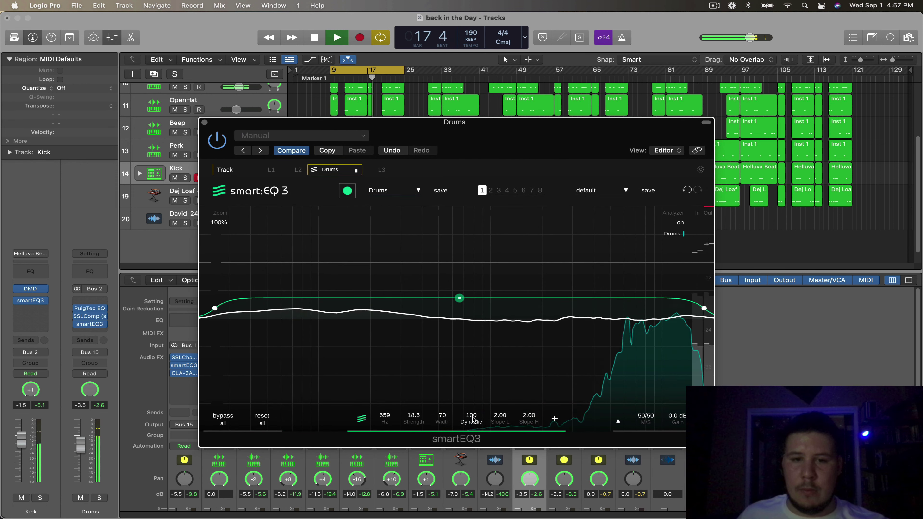
{"action": "left_click_drag", "start_coordinate": [456, 301], "coordinate": [456, 302]}
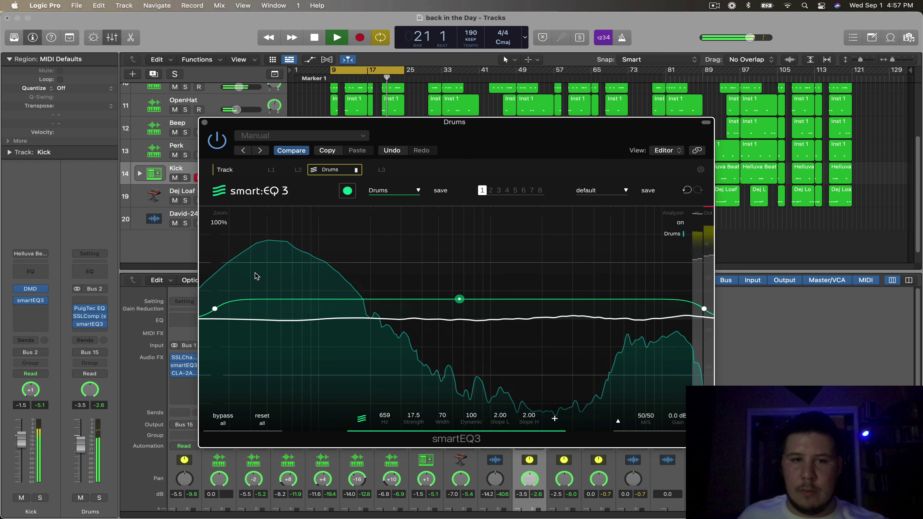
Step: Close smartEQ3 and lower the Clap, HighHats, OpenHat, Beep and Perk faders together, bringing Clap to -8.5 dB
{"action": "left_click", "coordinate": [204, 122]}
{"action": "scroll", "coordinate": [437, 450], "scroll_direction": "down", "scroll_amount": 5}
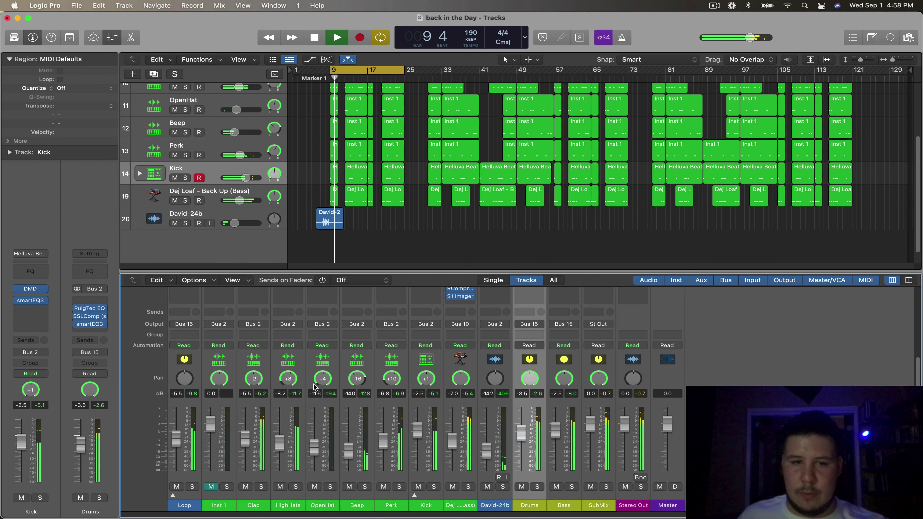
{"action": "left_click", "coordinate": [253, 362]}
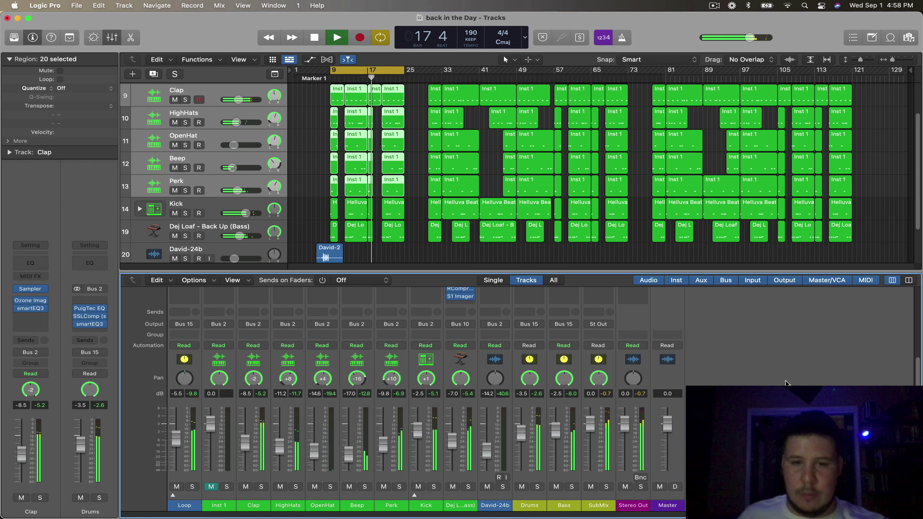
Step: Pan the audio channel between the bass and Drums channels to -19 and save the project
{"action": "left_click_drag", "start_coordinate": [489, 383], "coordinate": [488, 393]}
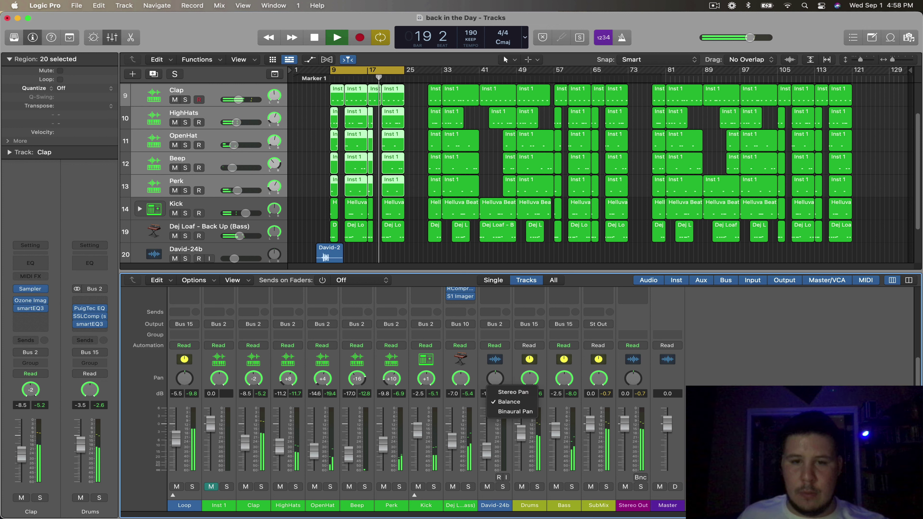
{"action": "left_click", "coordinate": [434, 245]}
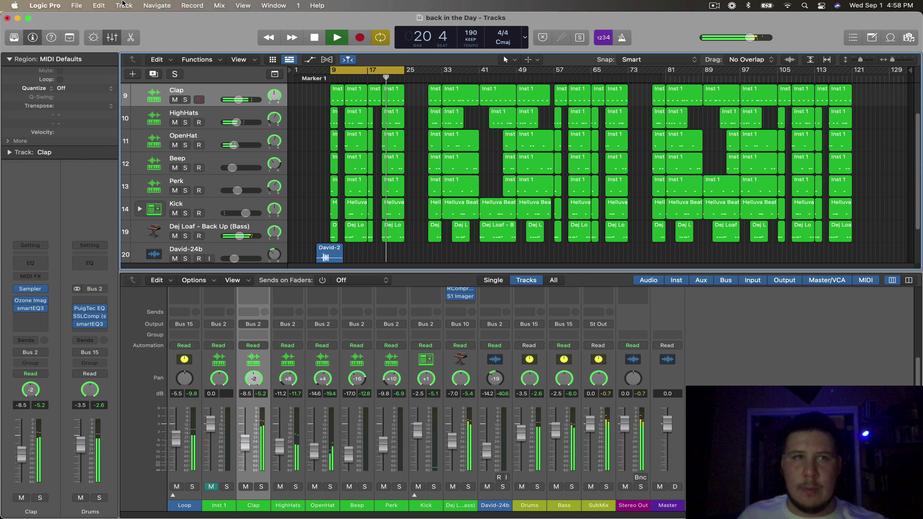
{"action": "left_click", "coordinate": [76, 5]}
{"action": "left_click", "coordinate": [93, 86]}
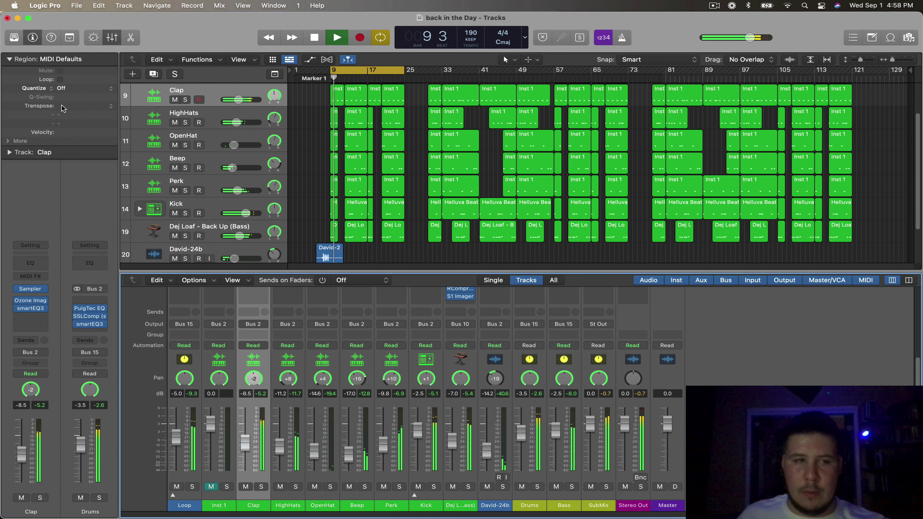
{"action": "left_click", "coordinate": [76, 5]}
{"action": "left_click", "coordinate": [83, 85]}
{"action": "left_click", "coordinate": [76, 5]}
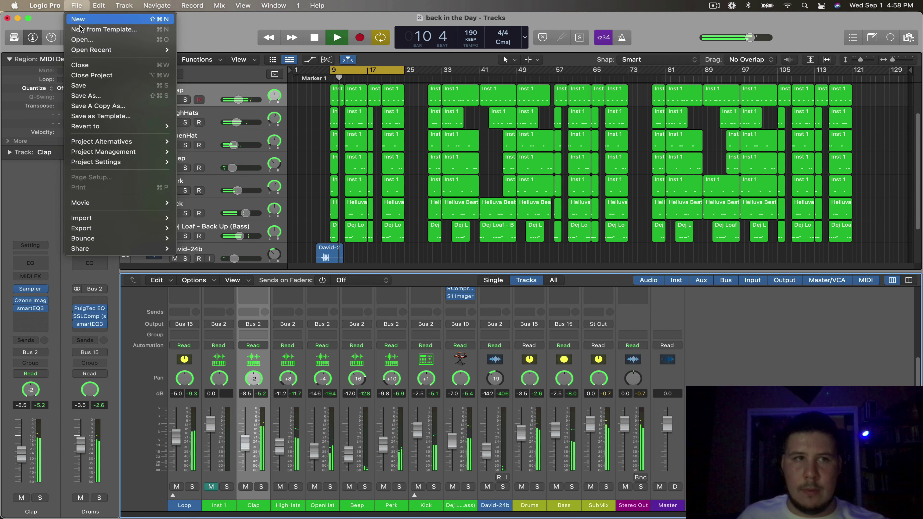
{"action": "left_click", "coordinate": [84, 86]}
Step: Open smartEQ3 on the SubMix channel, adjust the smart filter slightly, and close the plug-in
{"action": "scroll", "coordinate": [530, 396], "scroll_direction": "up", "scroll_amount": 4}
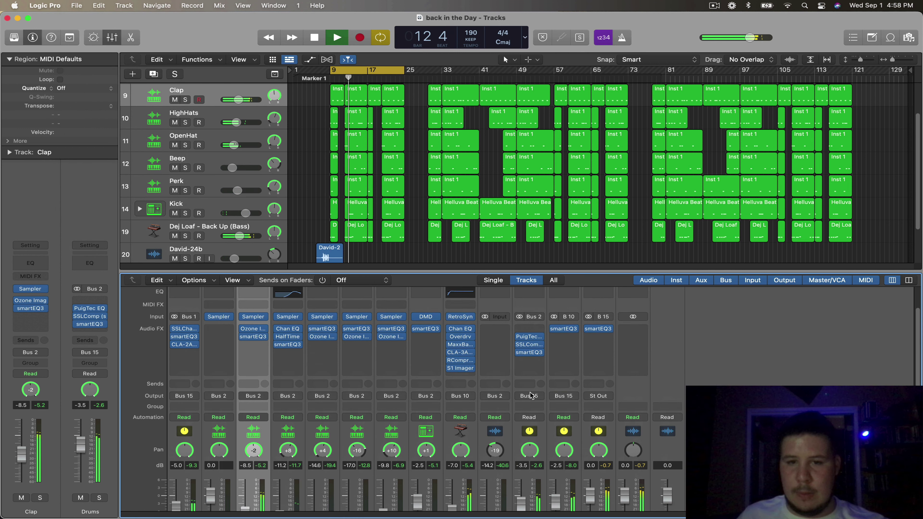
{"action": "scroll", "coordinate": [531, 396], "scroll_direction": "down", "scroll_amount": 4}
{"action": "scroll", "coordinate": [606, 387], "scroll_direction": "up", "scroll_amount": 3}
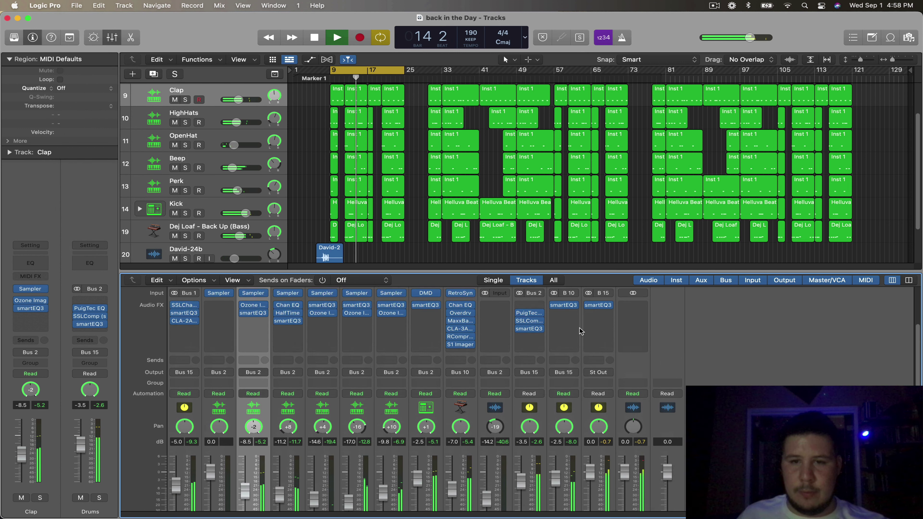
{"action": "left_click", "coordinate": [589, 307]}
{"action": "left_click", "coordinate": [609, 305]}
{"action": "left_click", "coordinate": [598, 307]}
{"action": "left_click", "coordinate": [599, 307]}
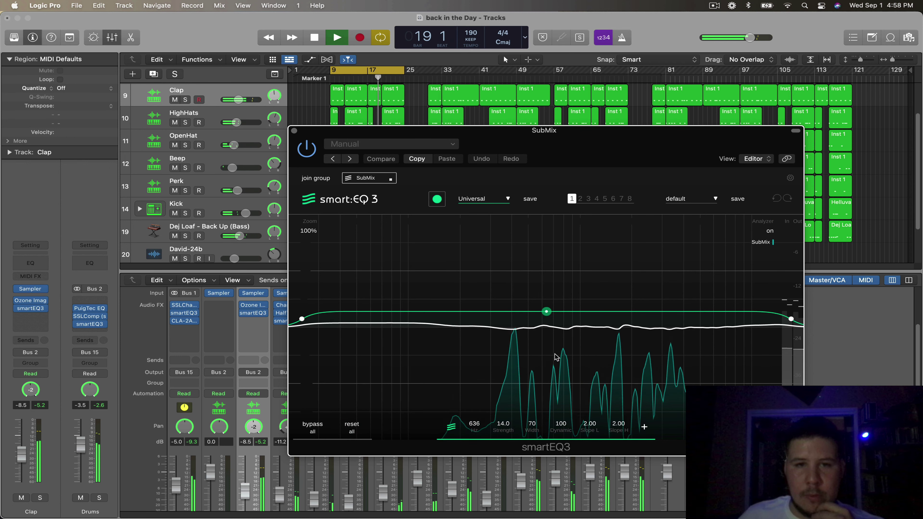
{"action": "left_click_drag", "start_coordinate": [544, 311], "coordinate": [546, 310]}
{"action": "left_click", "coordinate": [294, 130]}
Step: Lower the SubMix fader to -1.5 dB, resetting its peak level display before and after the change
{"action": "scroll", "coordinate": [666, 407], "scroll_direction": "down", "scroll_amount": 1}
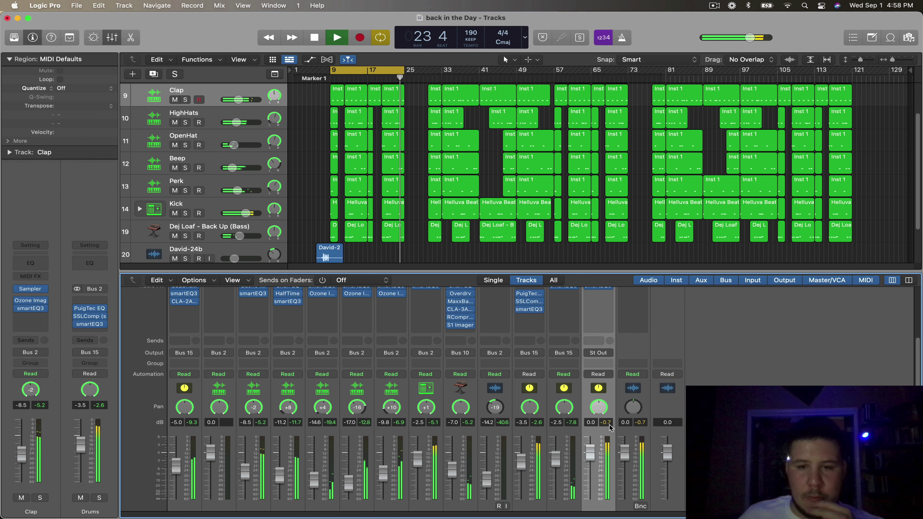
{"action": "left_click", "coordinate": [606, 400]}
{"action": "scroll", "coordinate": [603, 407], "scroll_direction": "down", "scroll_amount": 2}
{"action": "left_click_drag", "start_coordinate": [591, 423], "coordinate": [591, 425]}
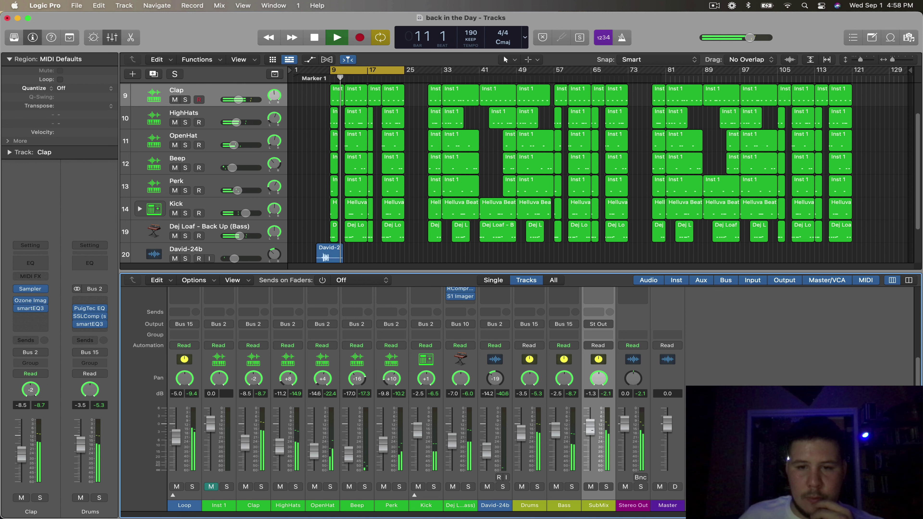
{"action": "left_click", "coordinate": [607, 395]}
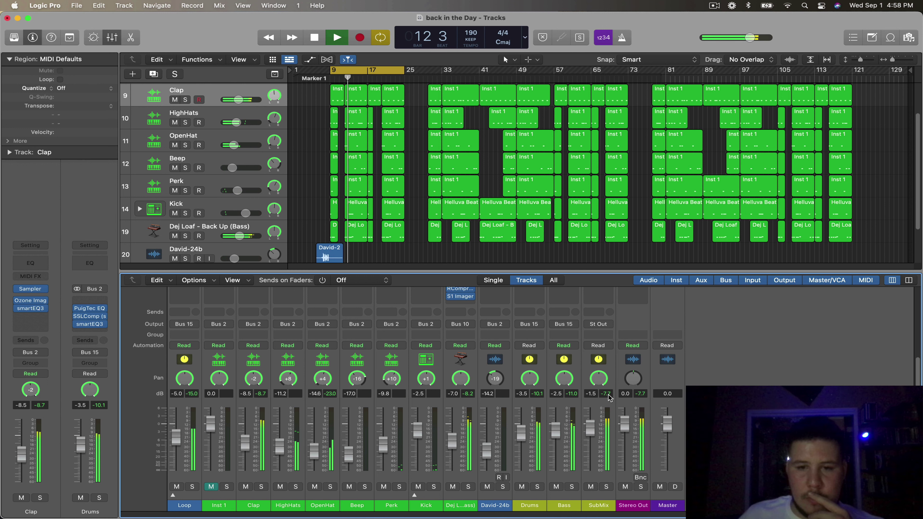
Step: Stop playback and insert the stereo version of iZotope's Ozone 9 Elements after smartEQ3 on the SubMix channel
{"action": "scroll", "coordinate": [603, 400], "scroll_direction": "up", "scroll_amount": 4}
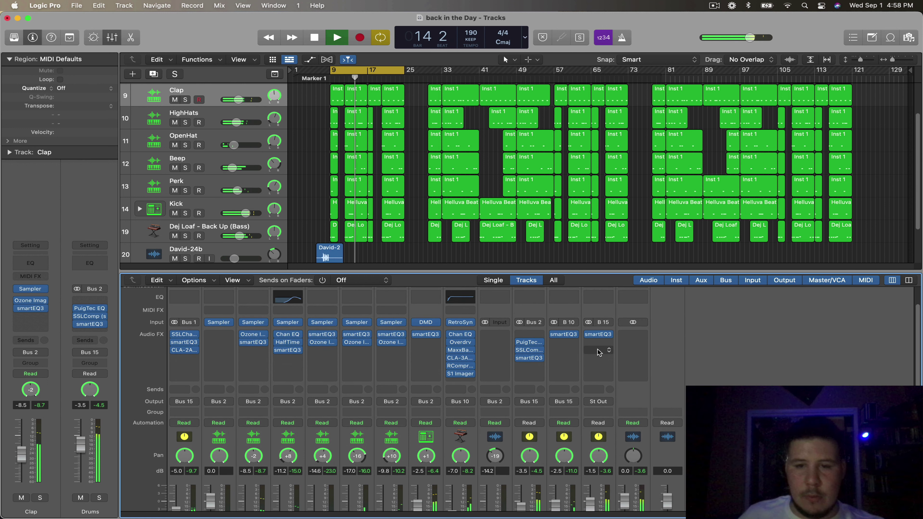
{"action": "key", "text": "space"}
{"action": "left_click", "coordinate": [598, 342]}
{"action": "mouse_move", "coordinate": [610, 509]}
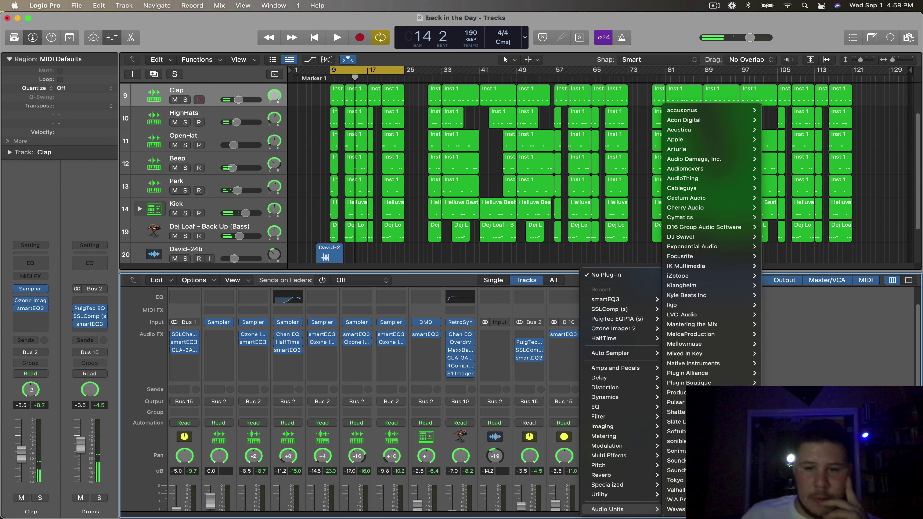
{"action": "mouse_move", "coordinate": [675, 509]}
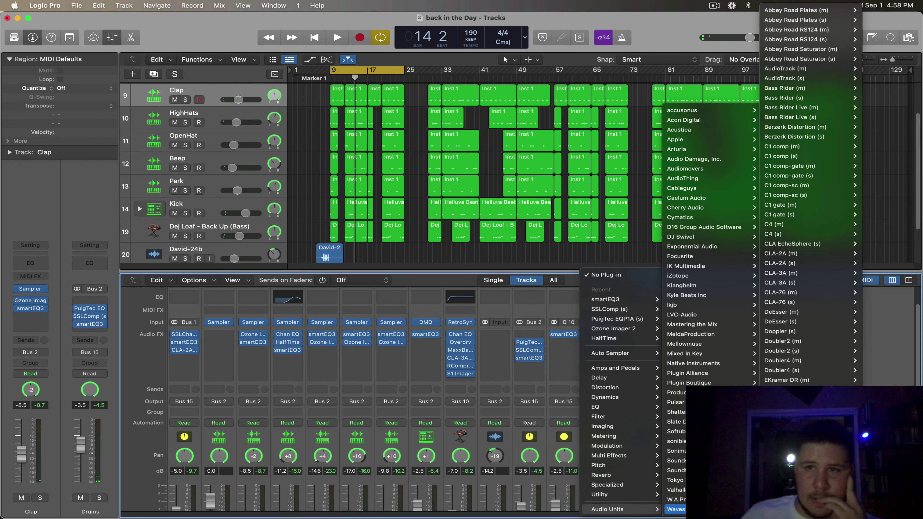
{"action": "scroll", "coordinate": [792, 507], "scroll_direction": "down", "scroll_amount": 10}
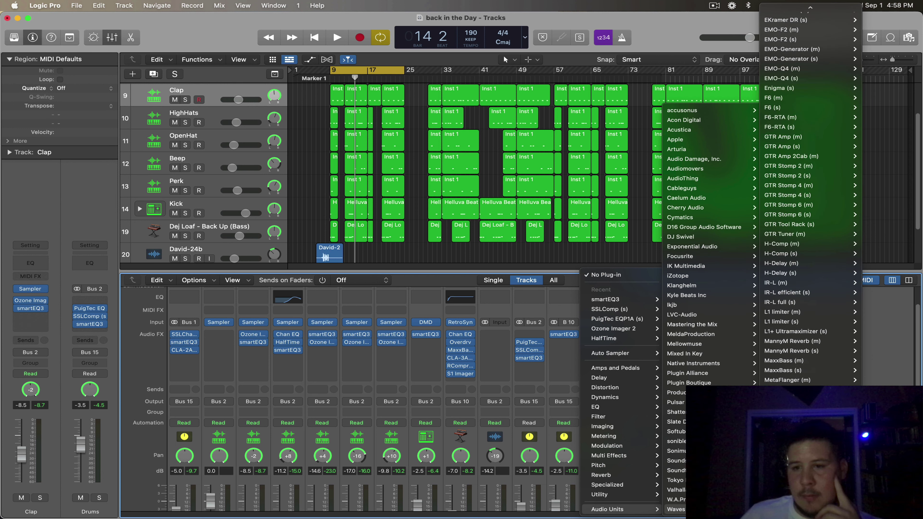
{"action": "mouse_move", "coordinate": [705, 280]}
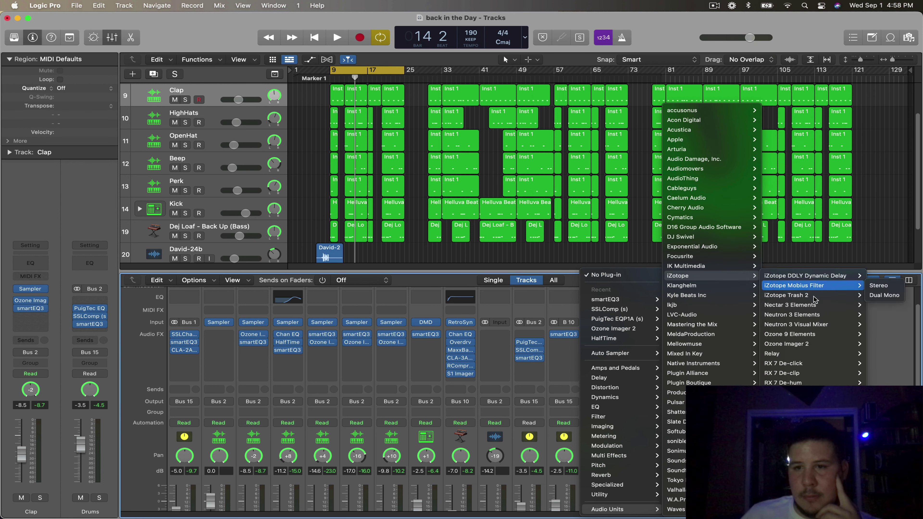
{"action": "left_click", "coordinate": [878, 333]}
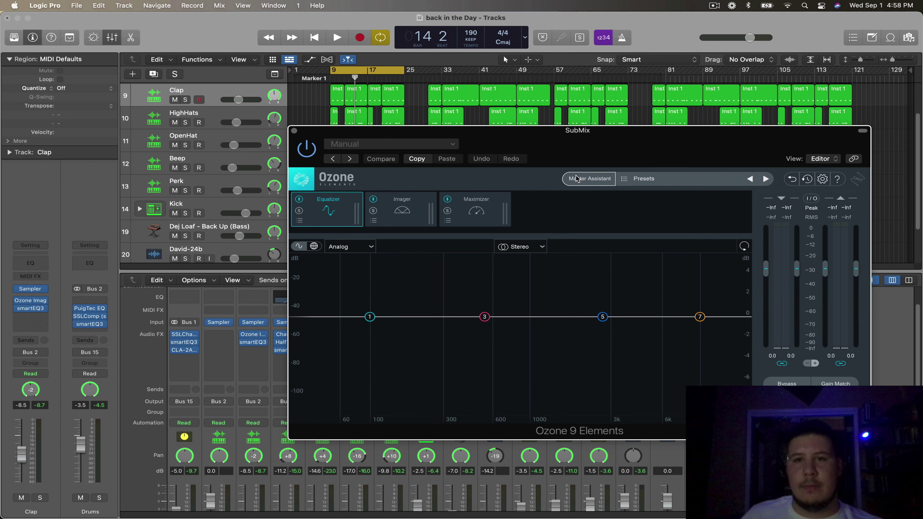
Step: Run Ozone's Master Assistant on the playing mix with Low intensity and Streaming as the destination, and accept its suggestion
{"action": "left_click", "coordinate": [576, 178]}
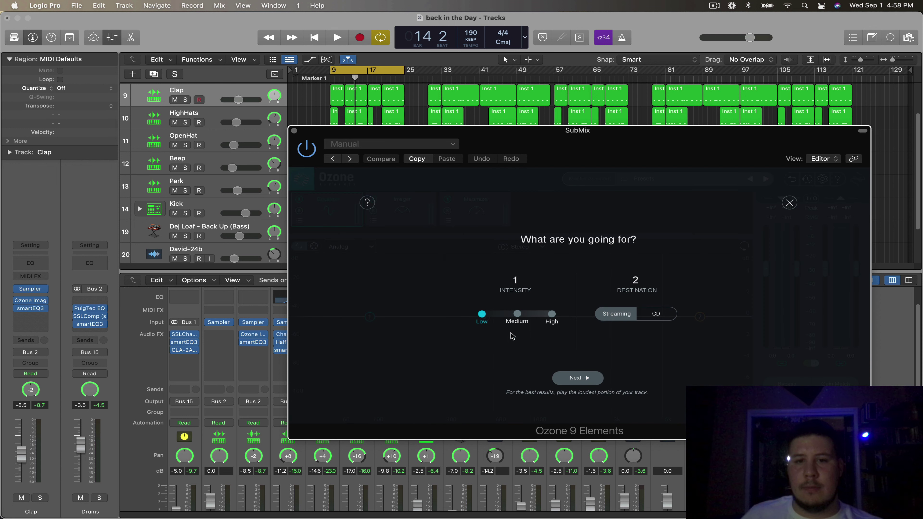
{"action": "left_click", "coordinate": [570, 377]}
{"action": "key", "text": "space"}
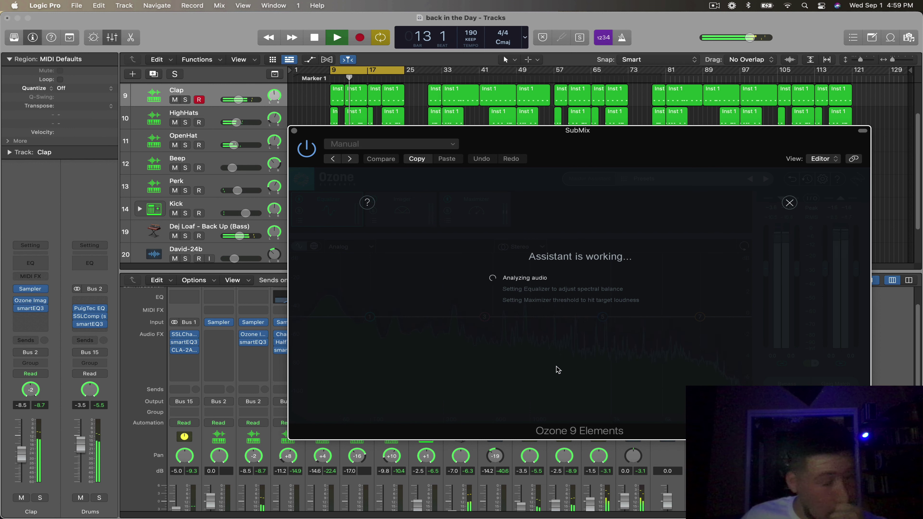
{"action": "left_click_drag", "start_coordinate": [579, 148], "coordinate": [486, 109]}
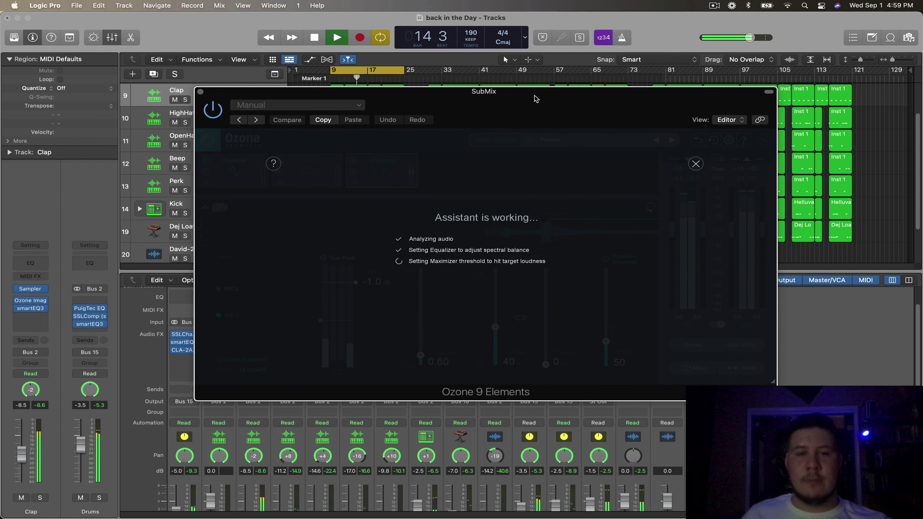
{"action": "left_click_drag", "start_coordinate": [536, 91], "coordinate": [569, 112]}
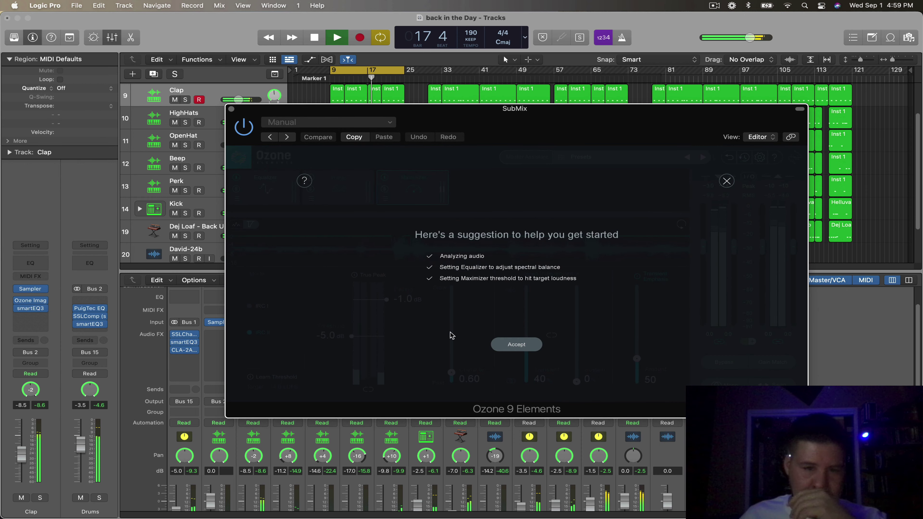
{"action": "left_click", "coordinate": [455, 343]}
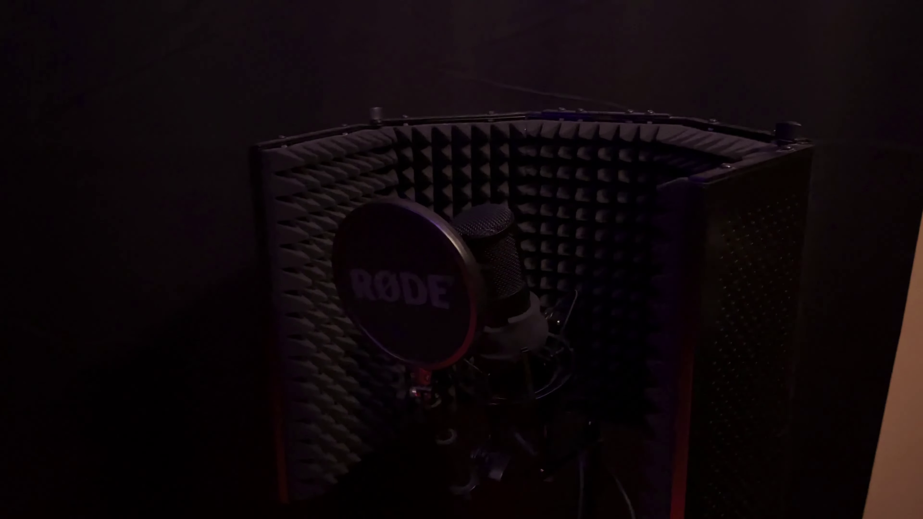